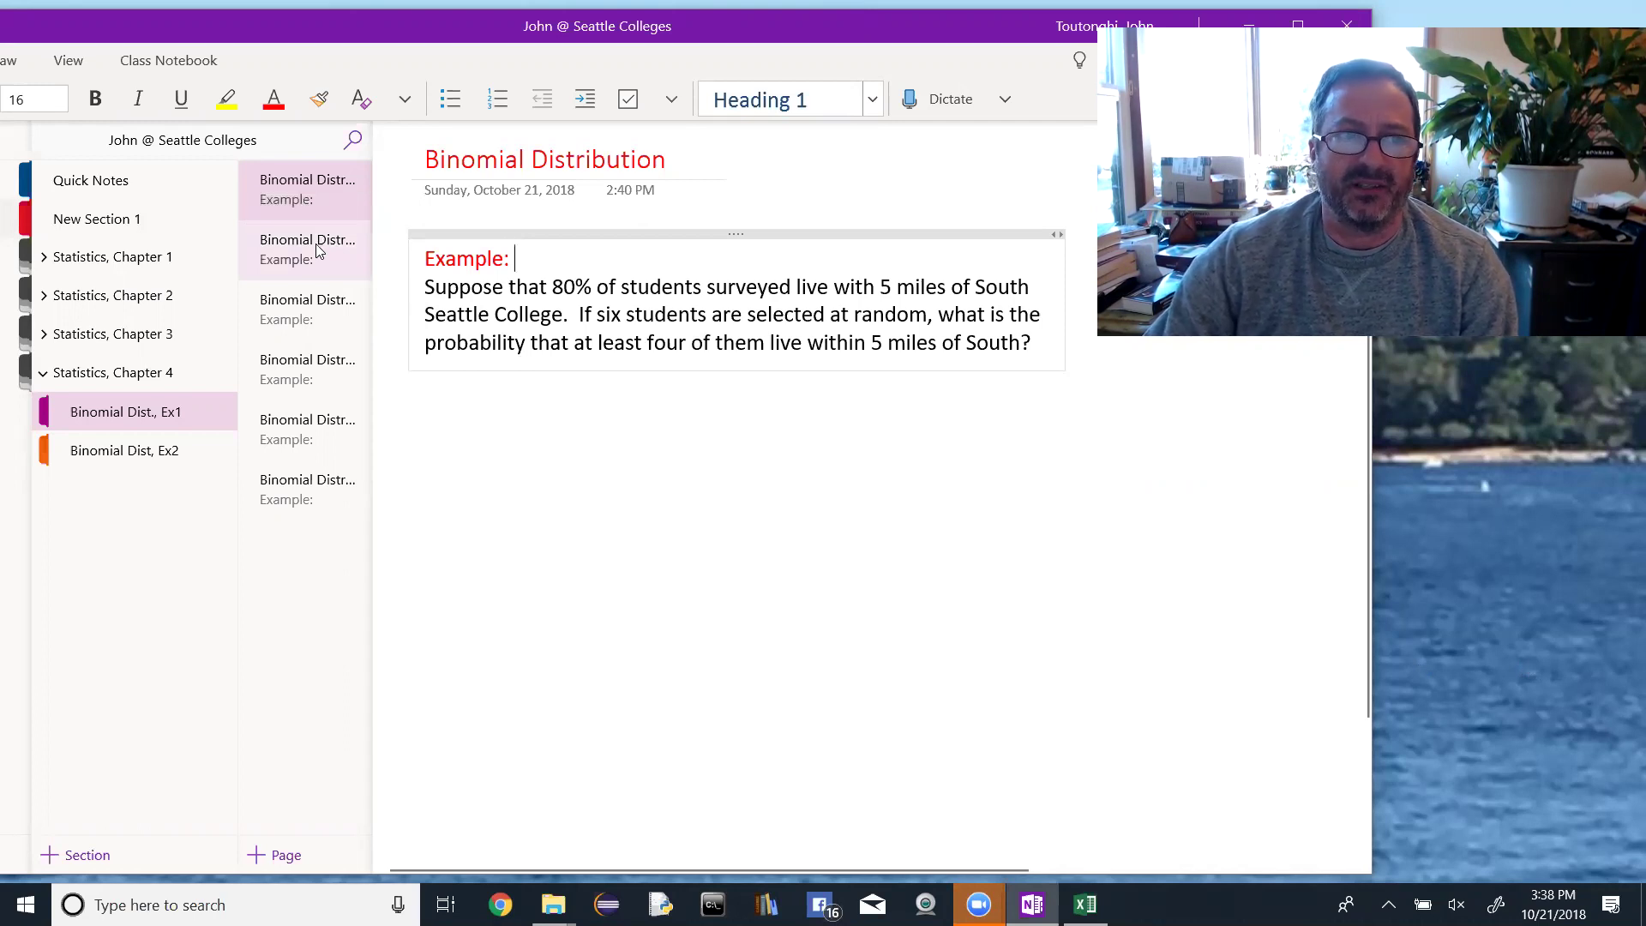
# Step: Open the second 'Binomial Distr...' page with the 80%-of-students example
pyautogui.click(315, 248)
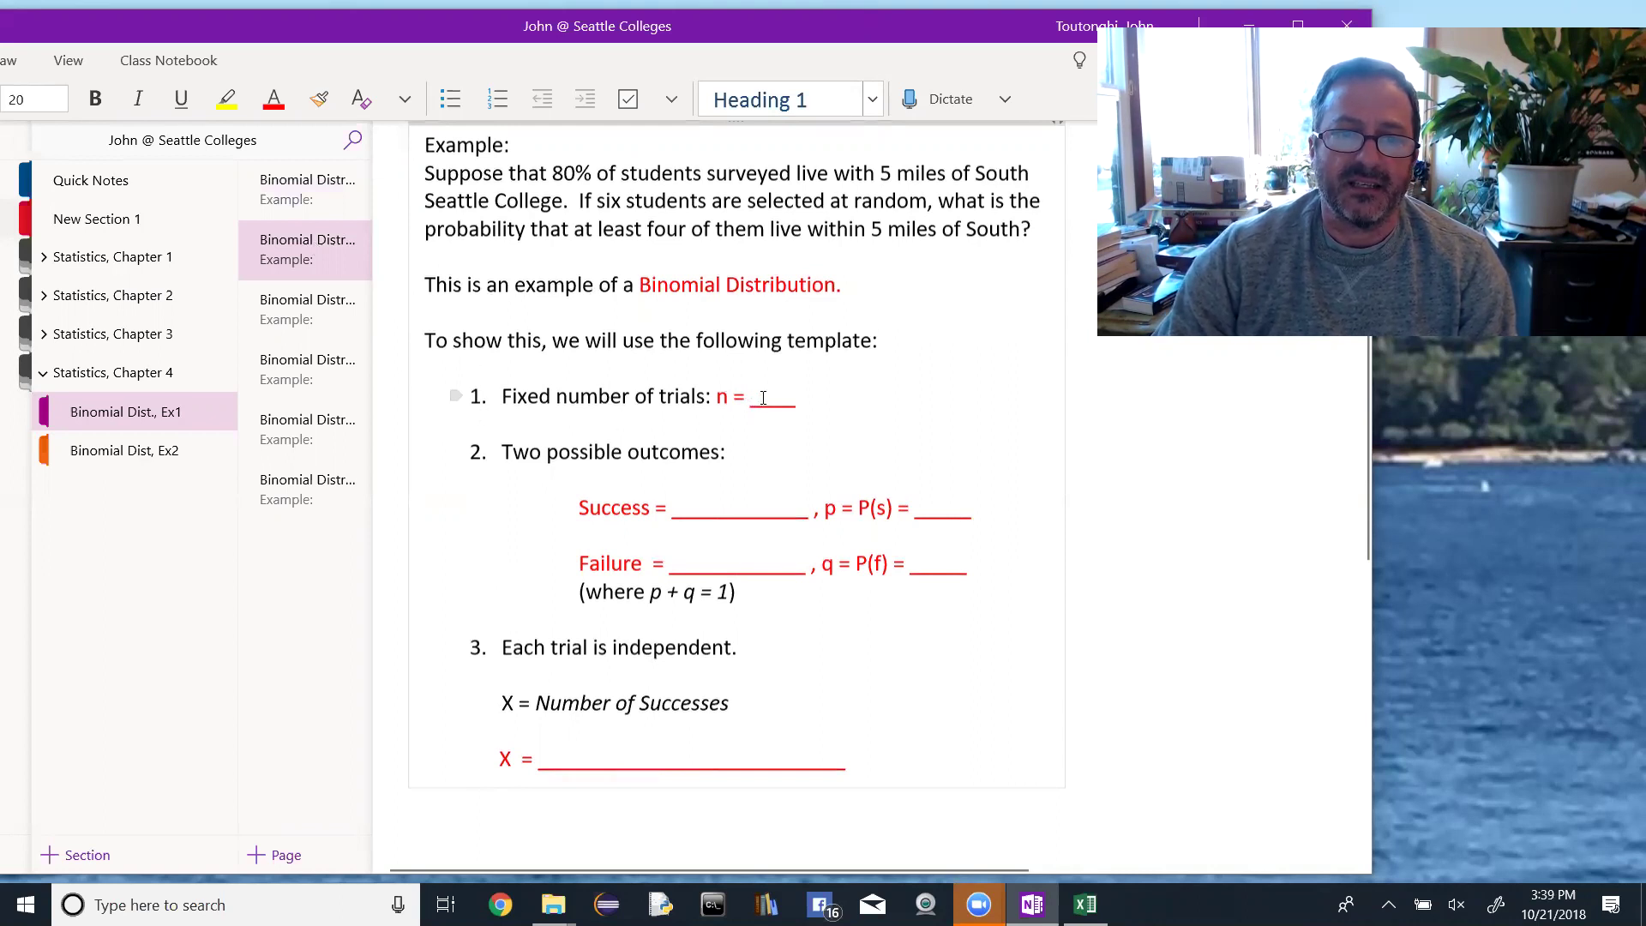
# Step: Fill the number-of-trials blank with an underlined 6 so it reads n = 6
pyautogui.click(768, 398)
pyautogui.write('6')
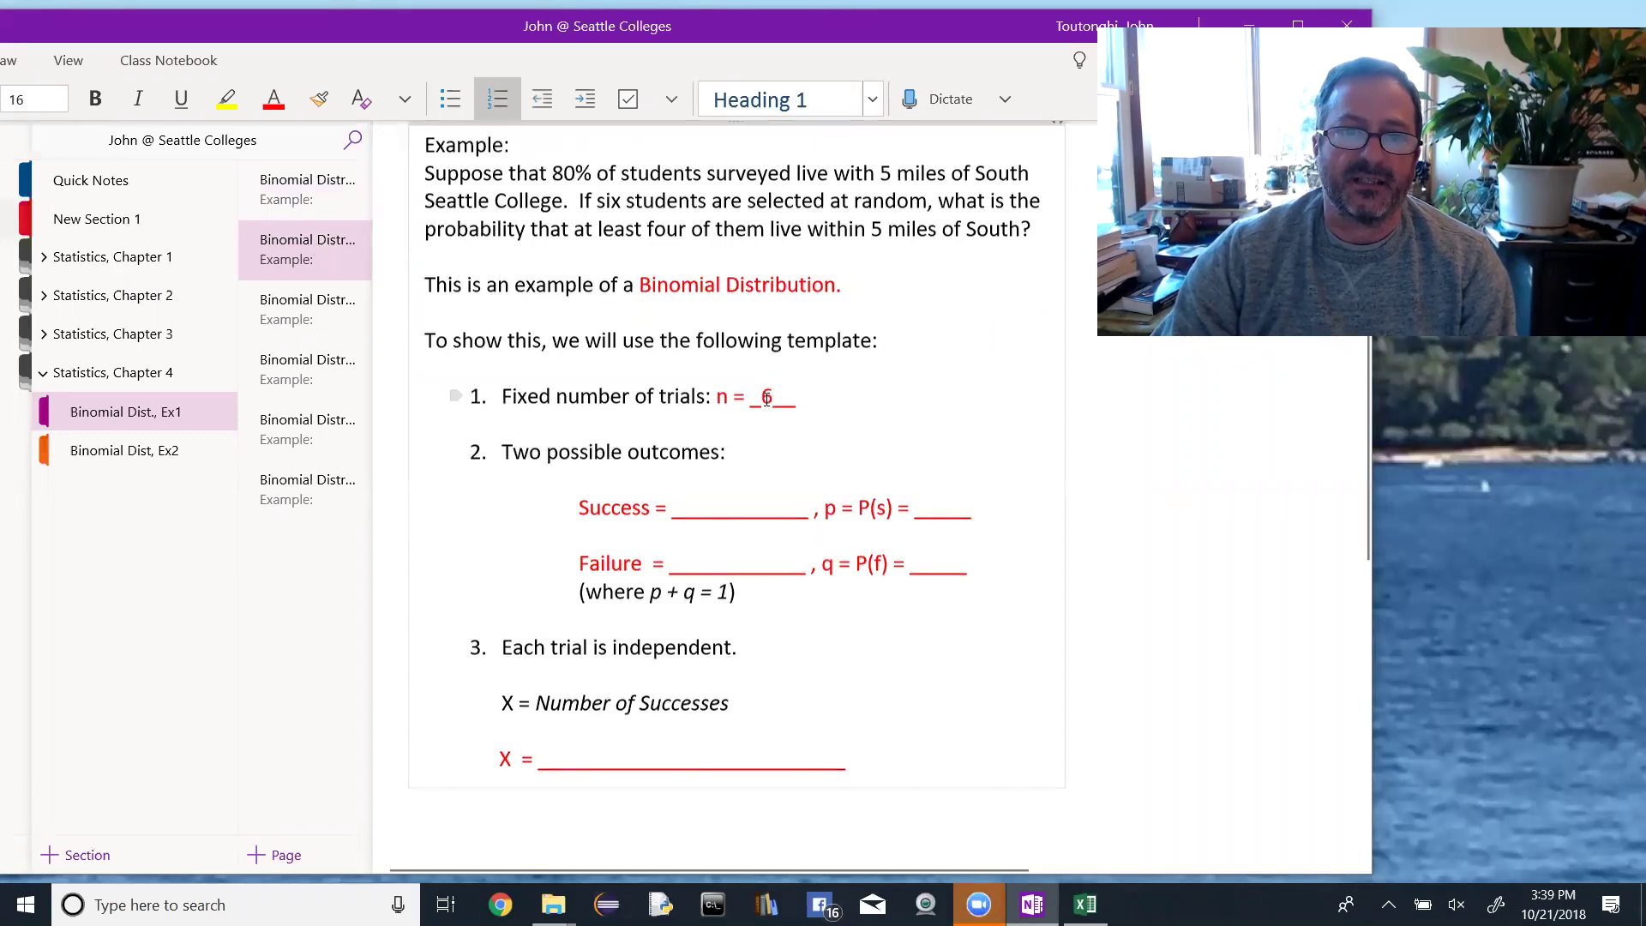
pyautogui.doubleClick(767, 398)
pyautogui.click(181, 99)
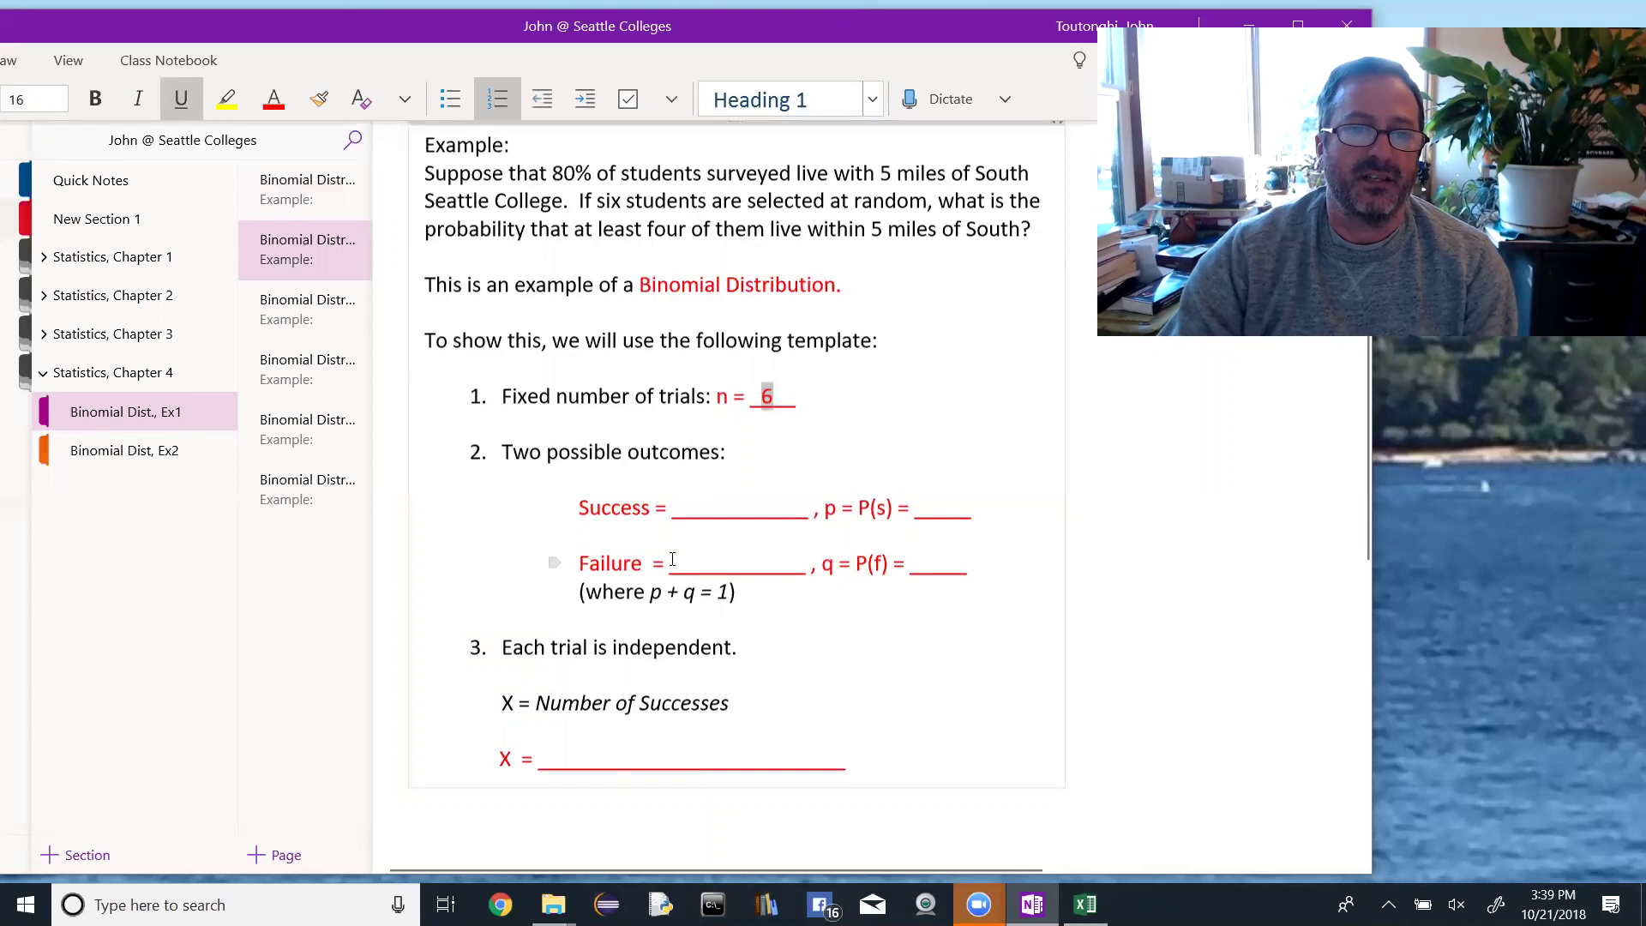
# Step: Enter 'Live w/in 5 miles' as the Success outcome
pyautogui.moveTo(684, 509); pyautogui.dragTo(797, 512)
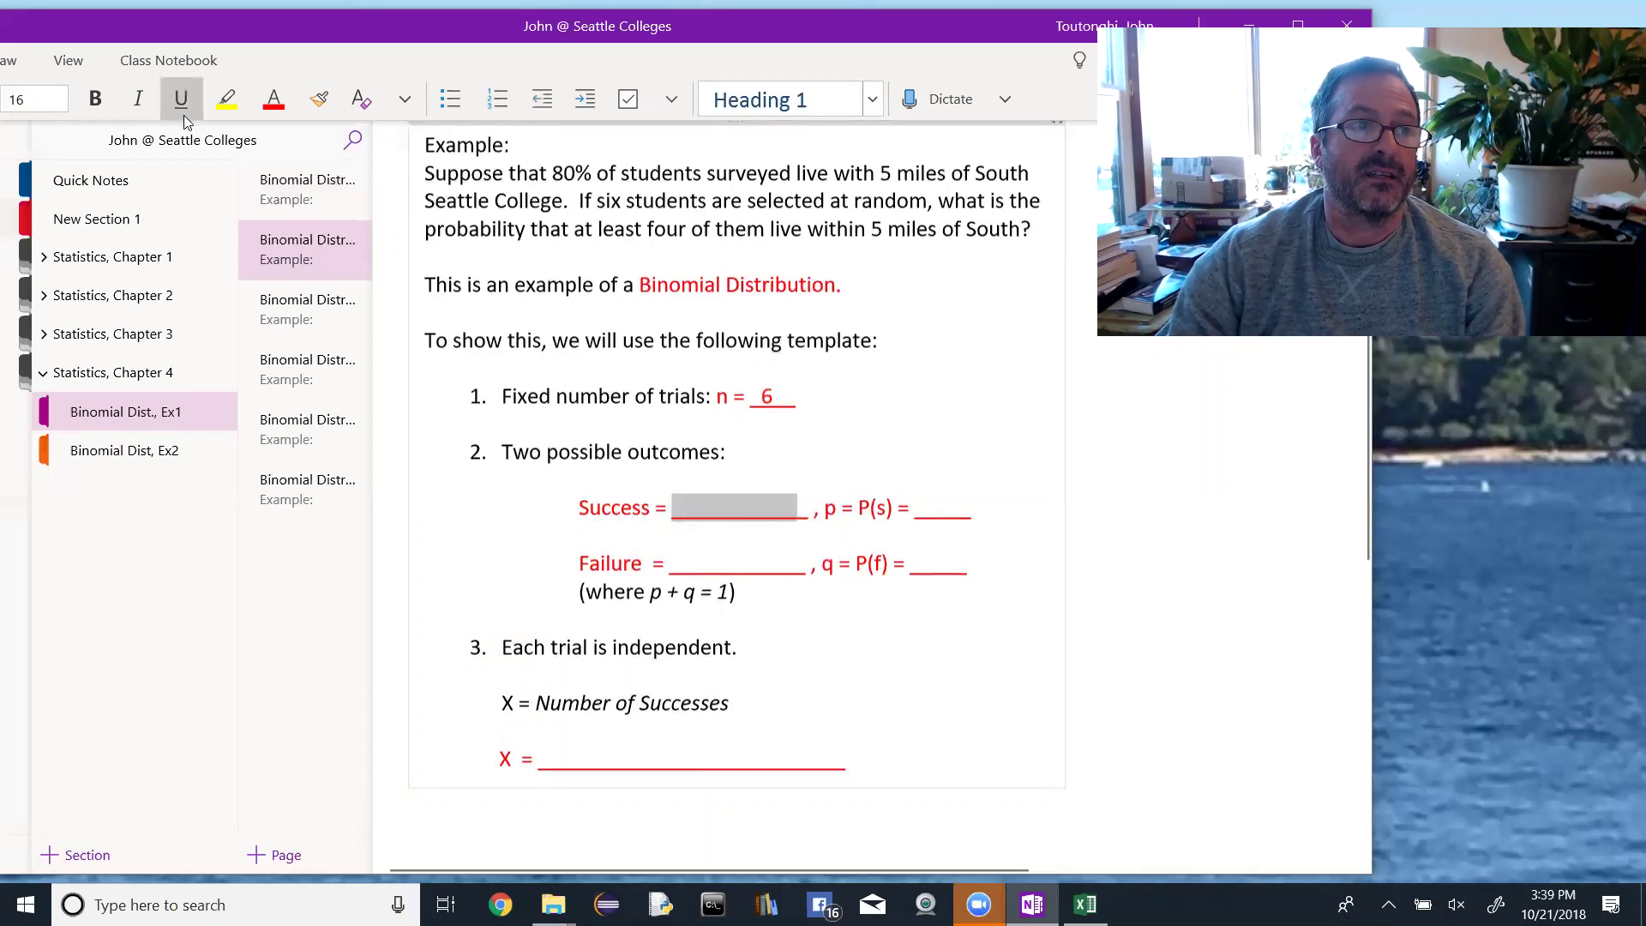
pyautogui.write('Li')
pyautogui.press('BackSpace')
pyautogui.press('BackSpace')
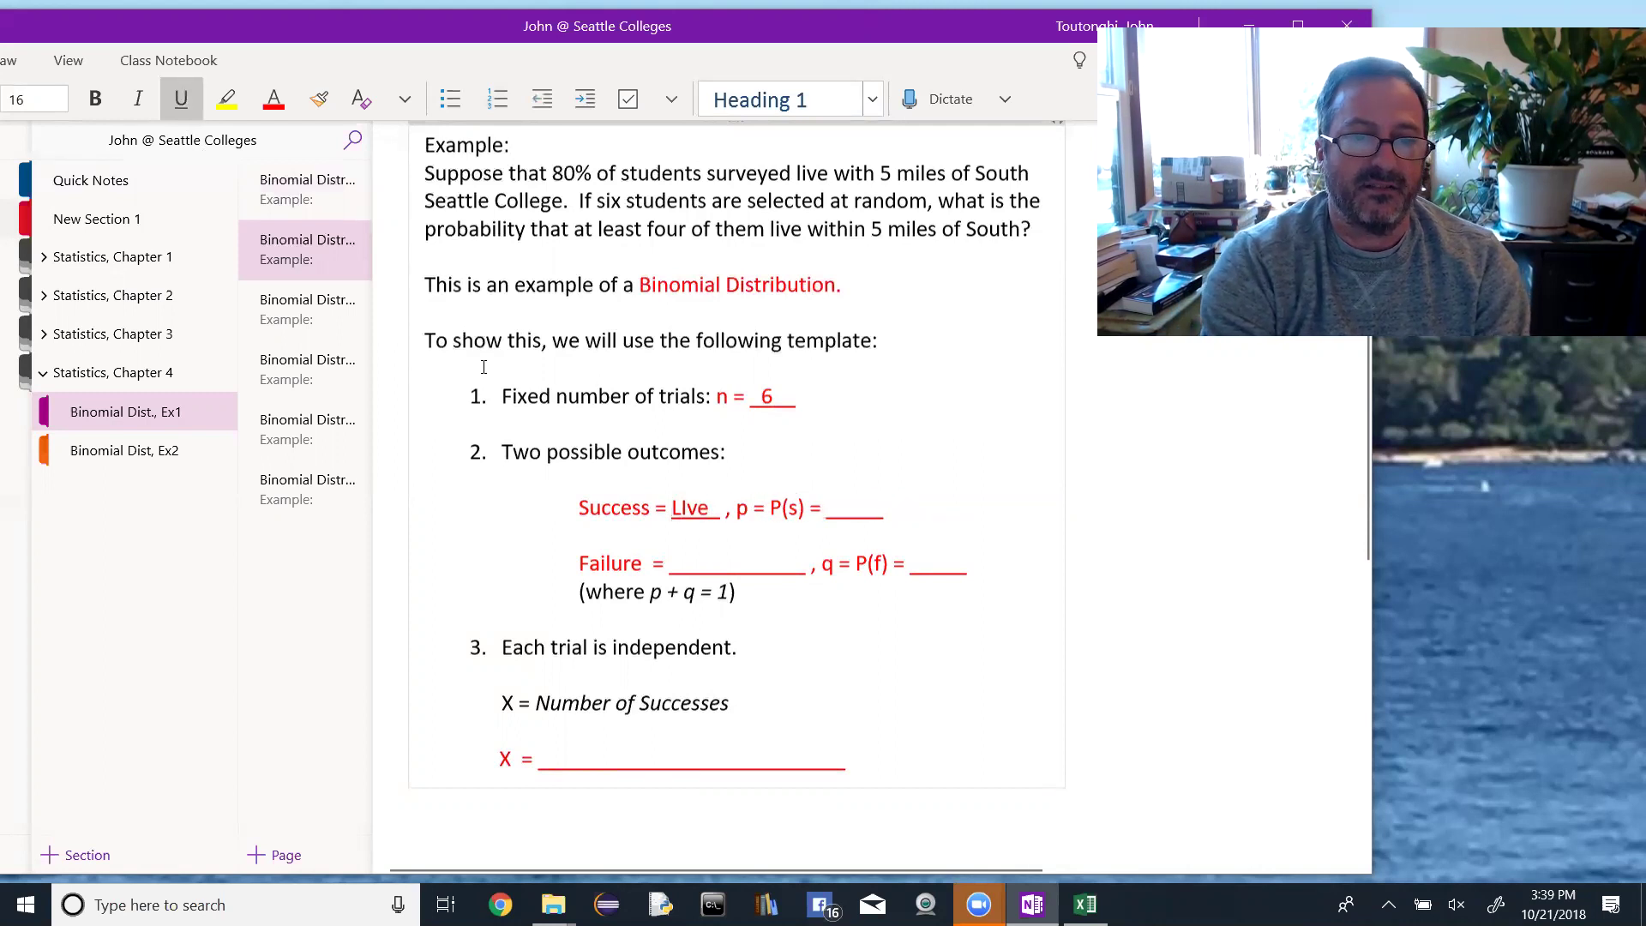
pyautogui.write('Lie')
pyautogui.press('BackSpace')
pyautogui.write('ve w')
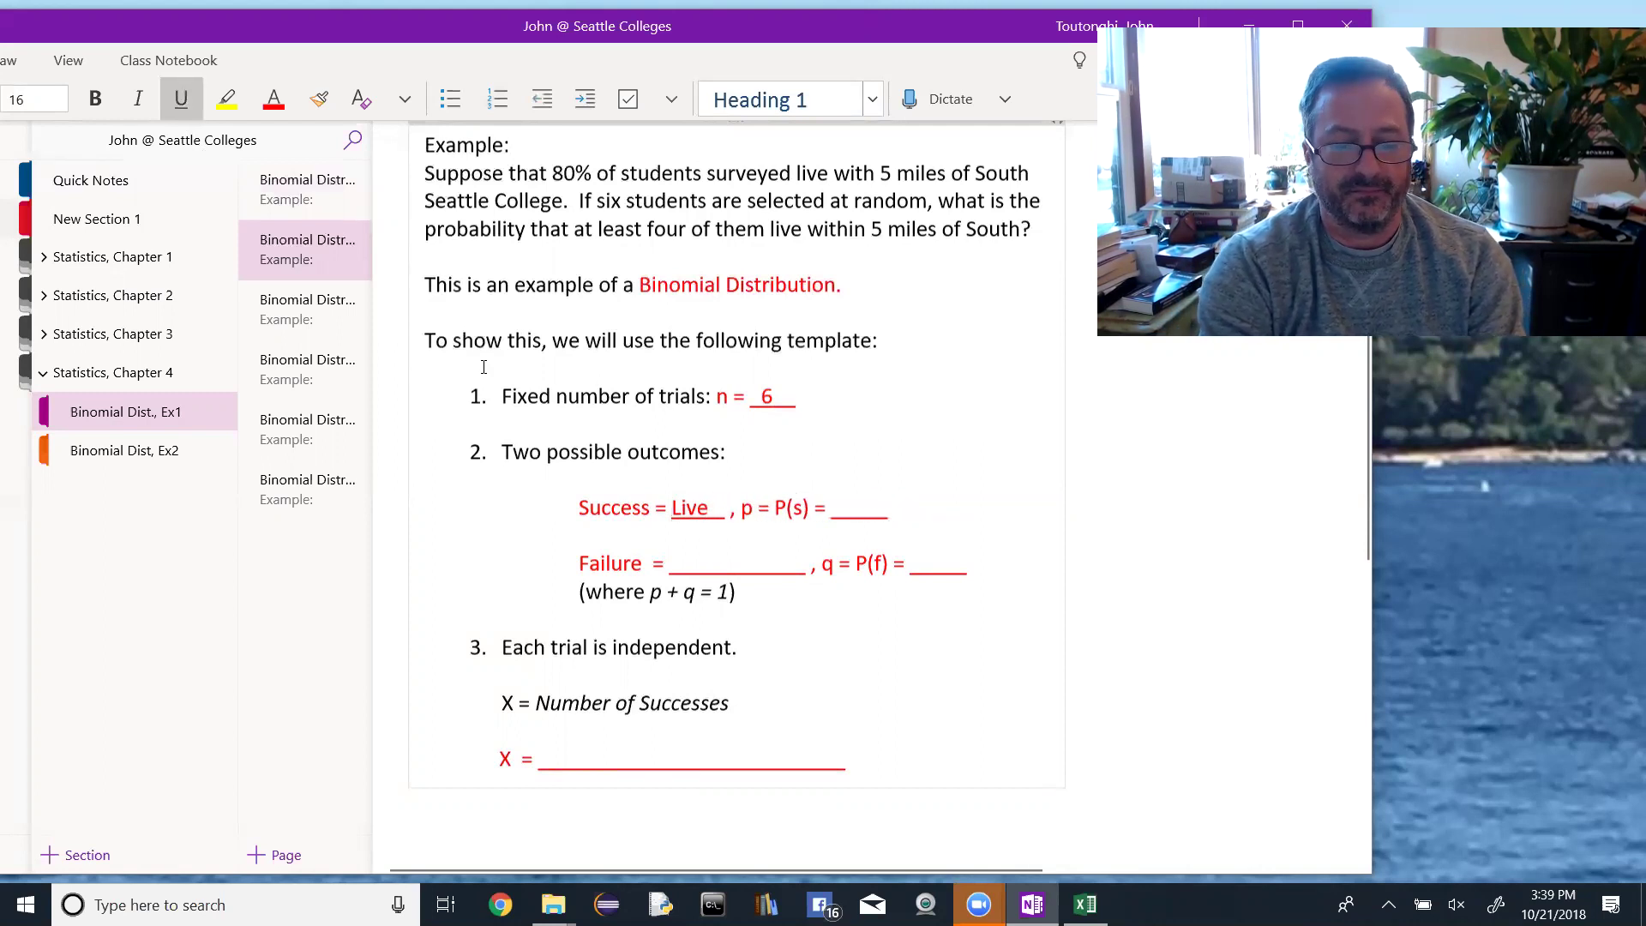
pyautogui.write('/in')
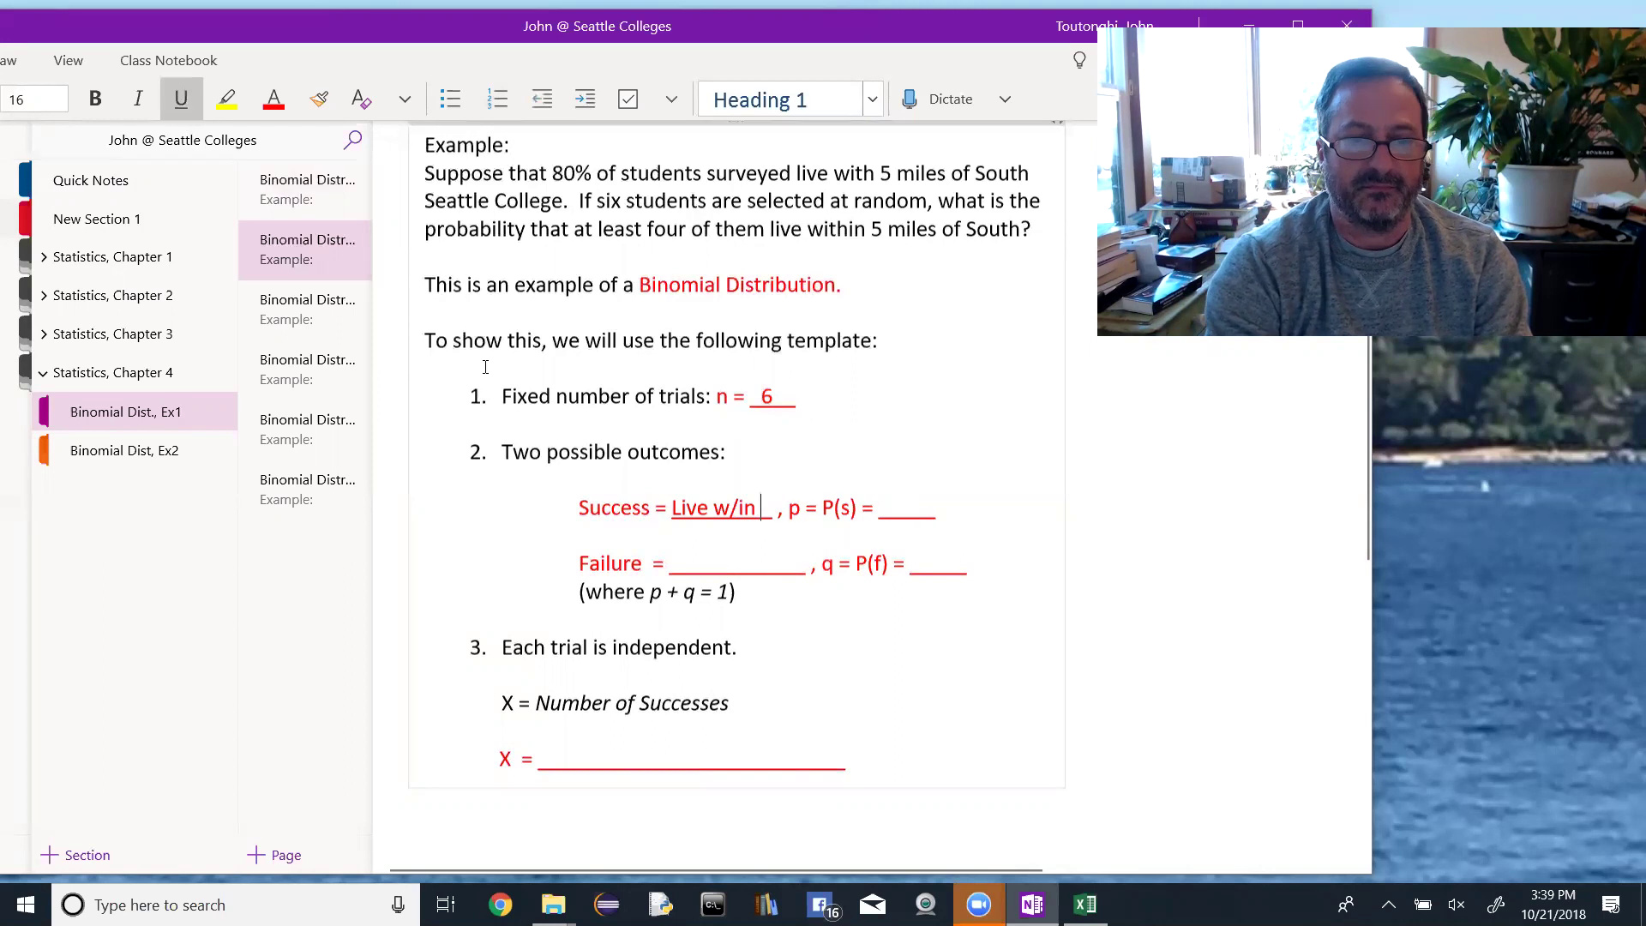
pyautogui.write(' 5 miles')
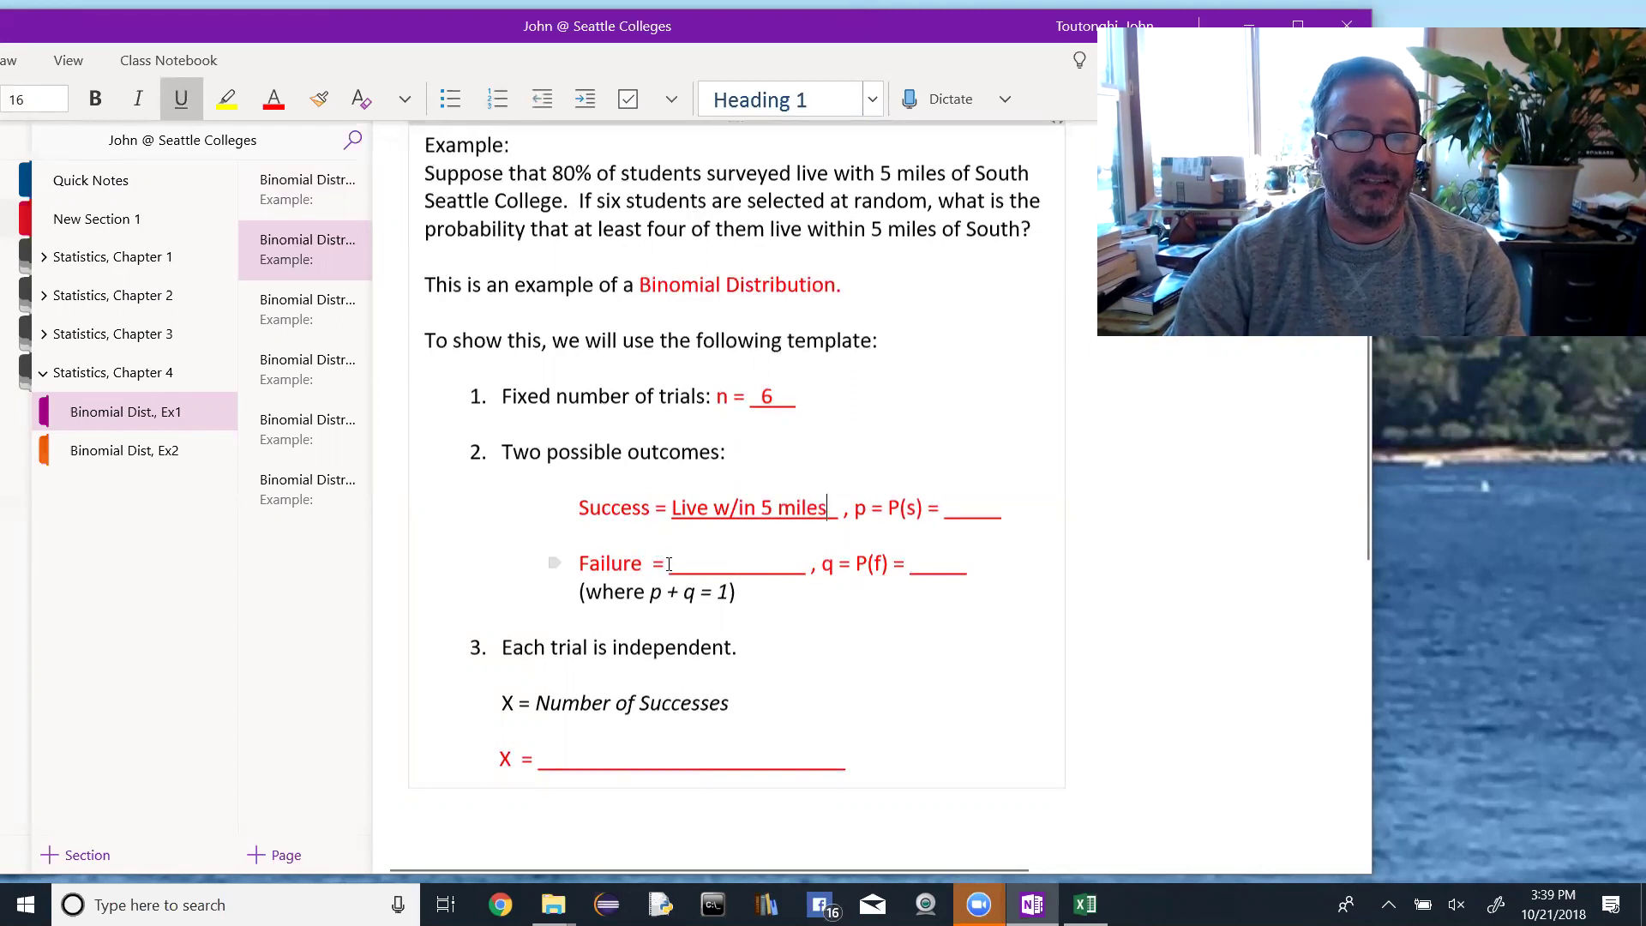
# Step: Enter the underlined Failure outcome 'Don't live w/in 5 miles'
pyautogui.moveTo(676, 567); pyautogui.dragTo(805, 568)
pyautogui.hotkey('ctrl', 'u')
pyautogui.write('Don')
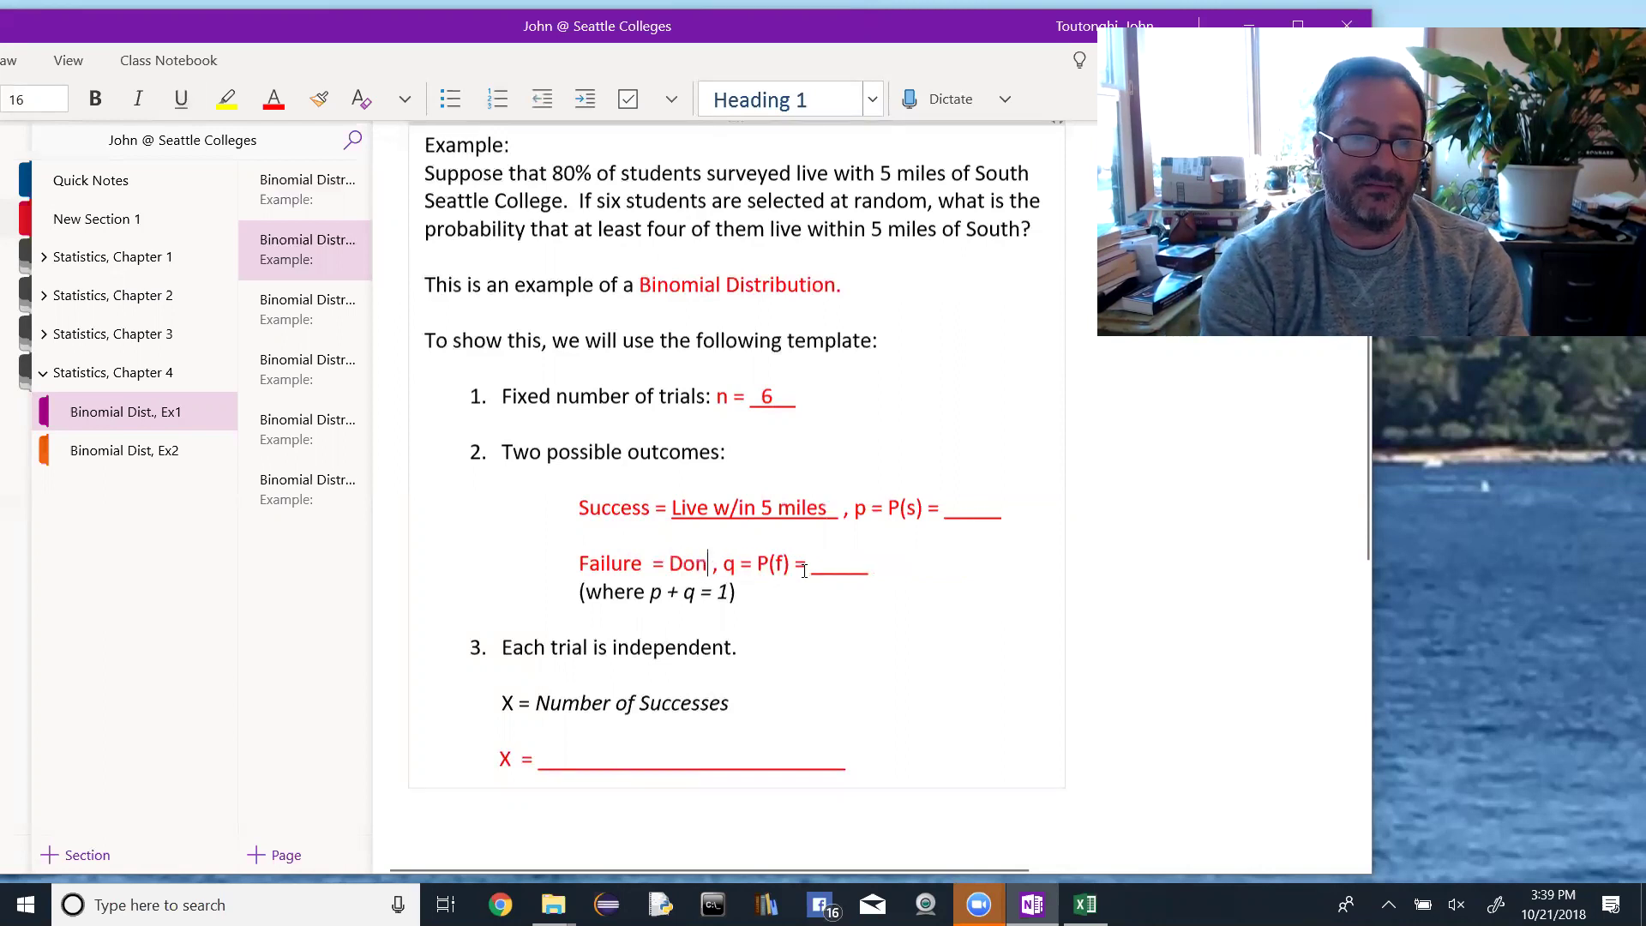
pyautogui.write("'t live w/")
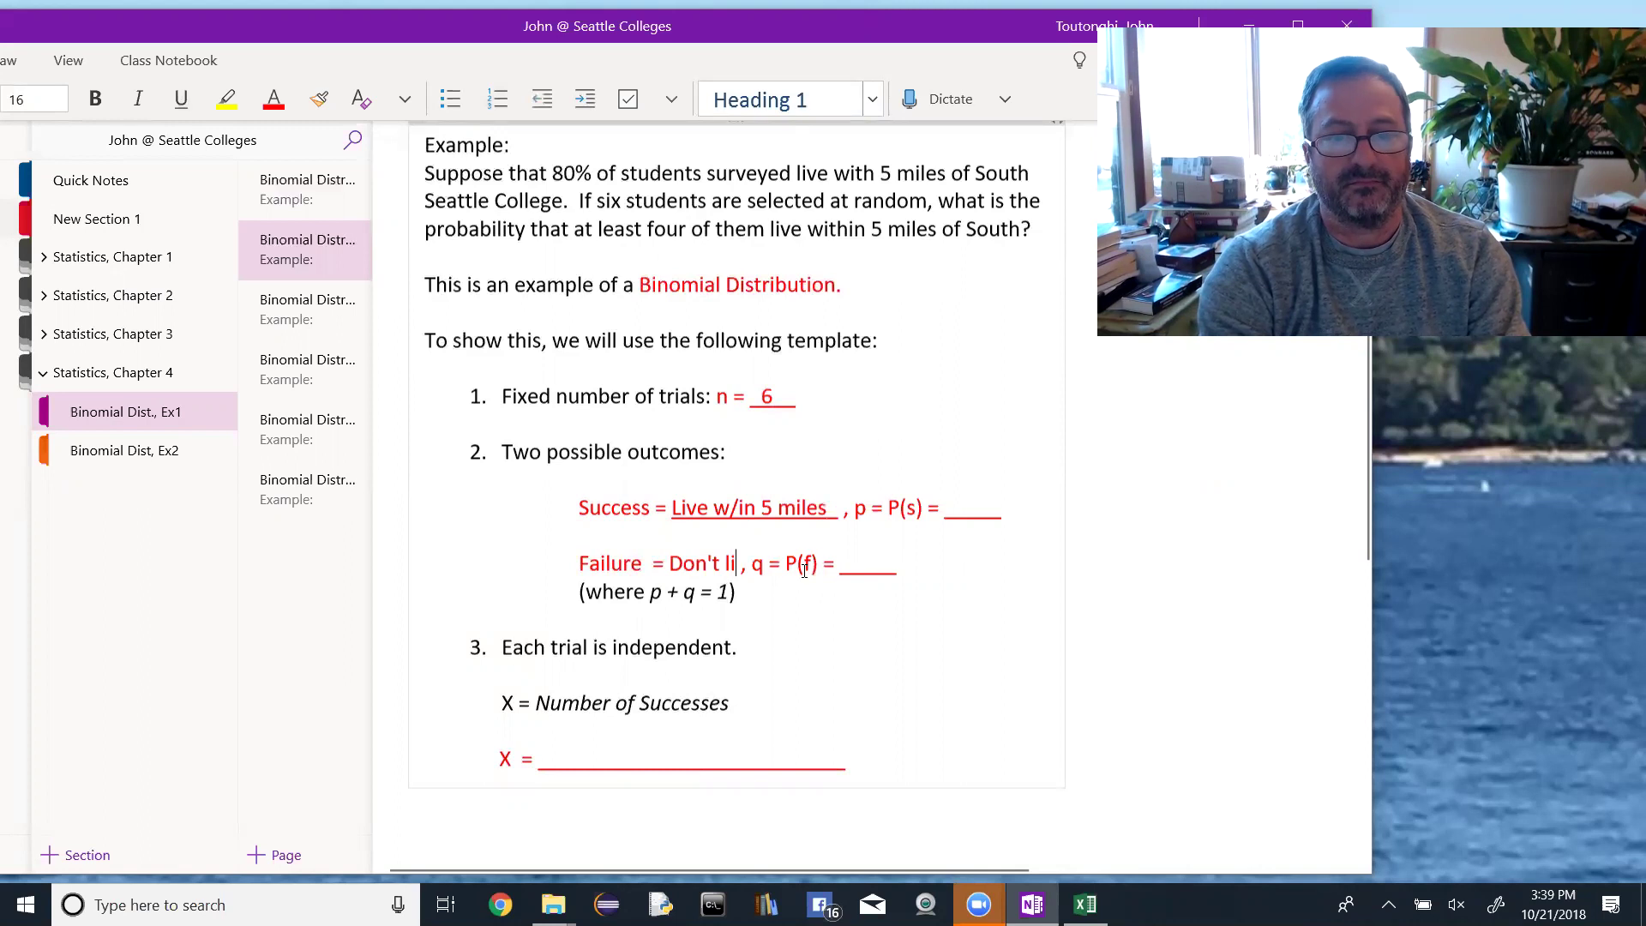
pyautogui.write('in 5 mile')
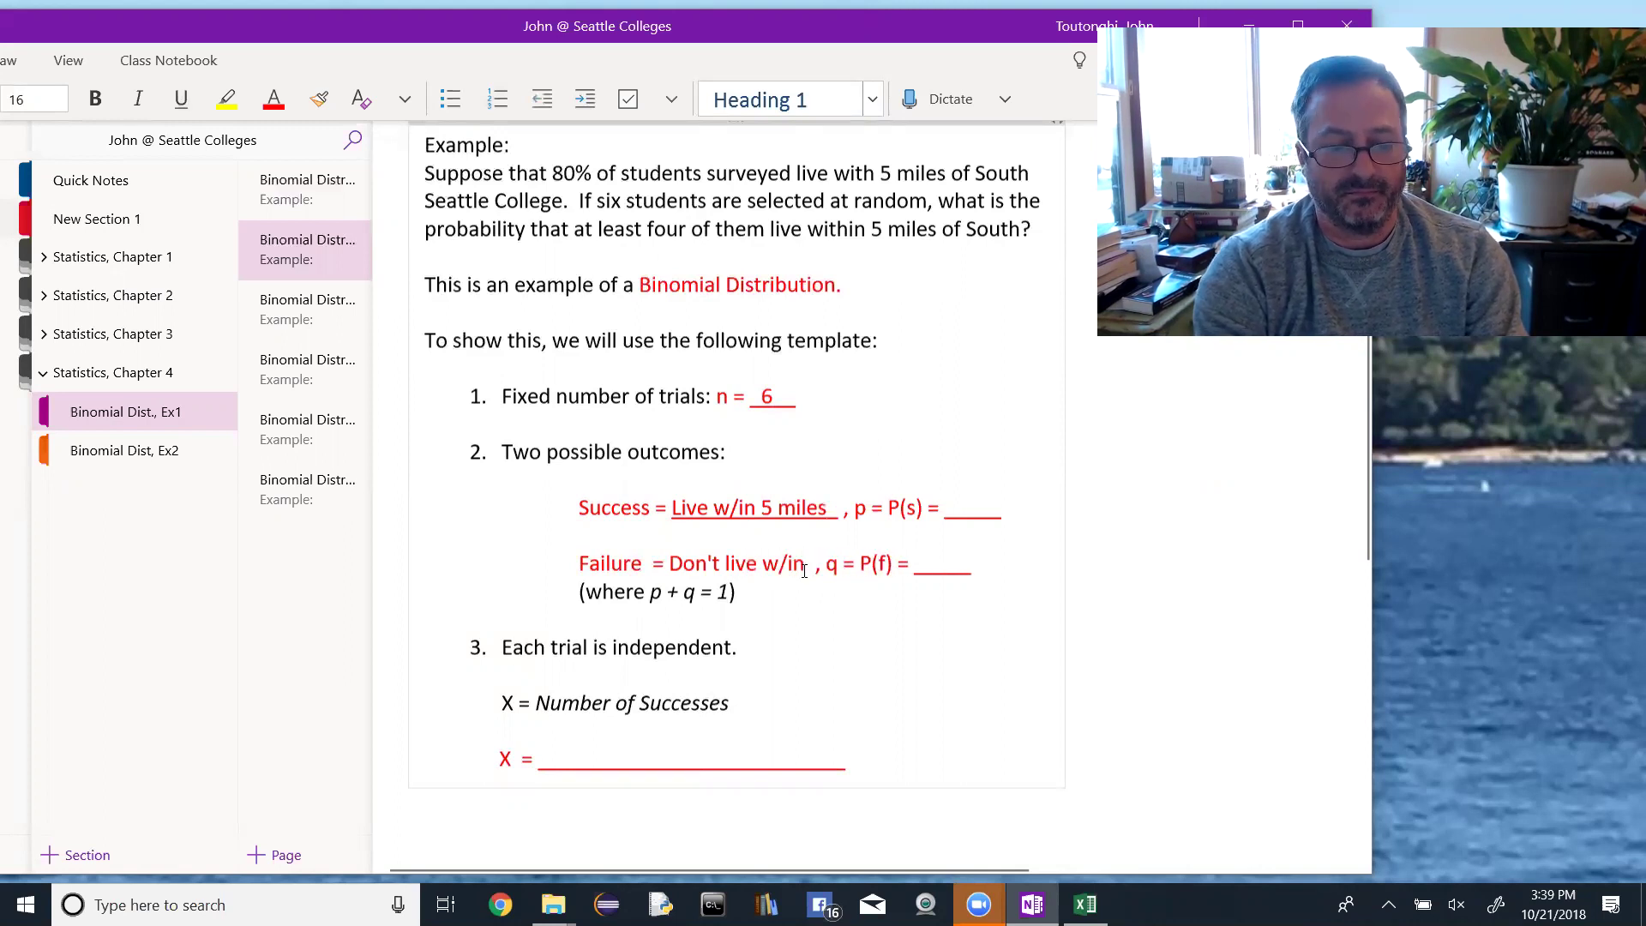
pyautogui.write('s')
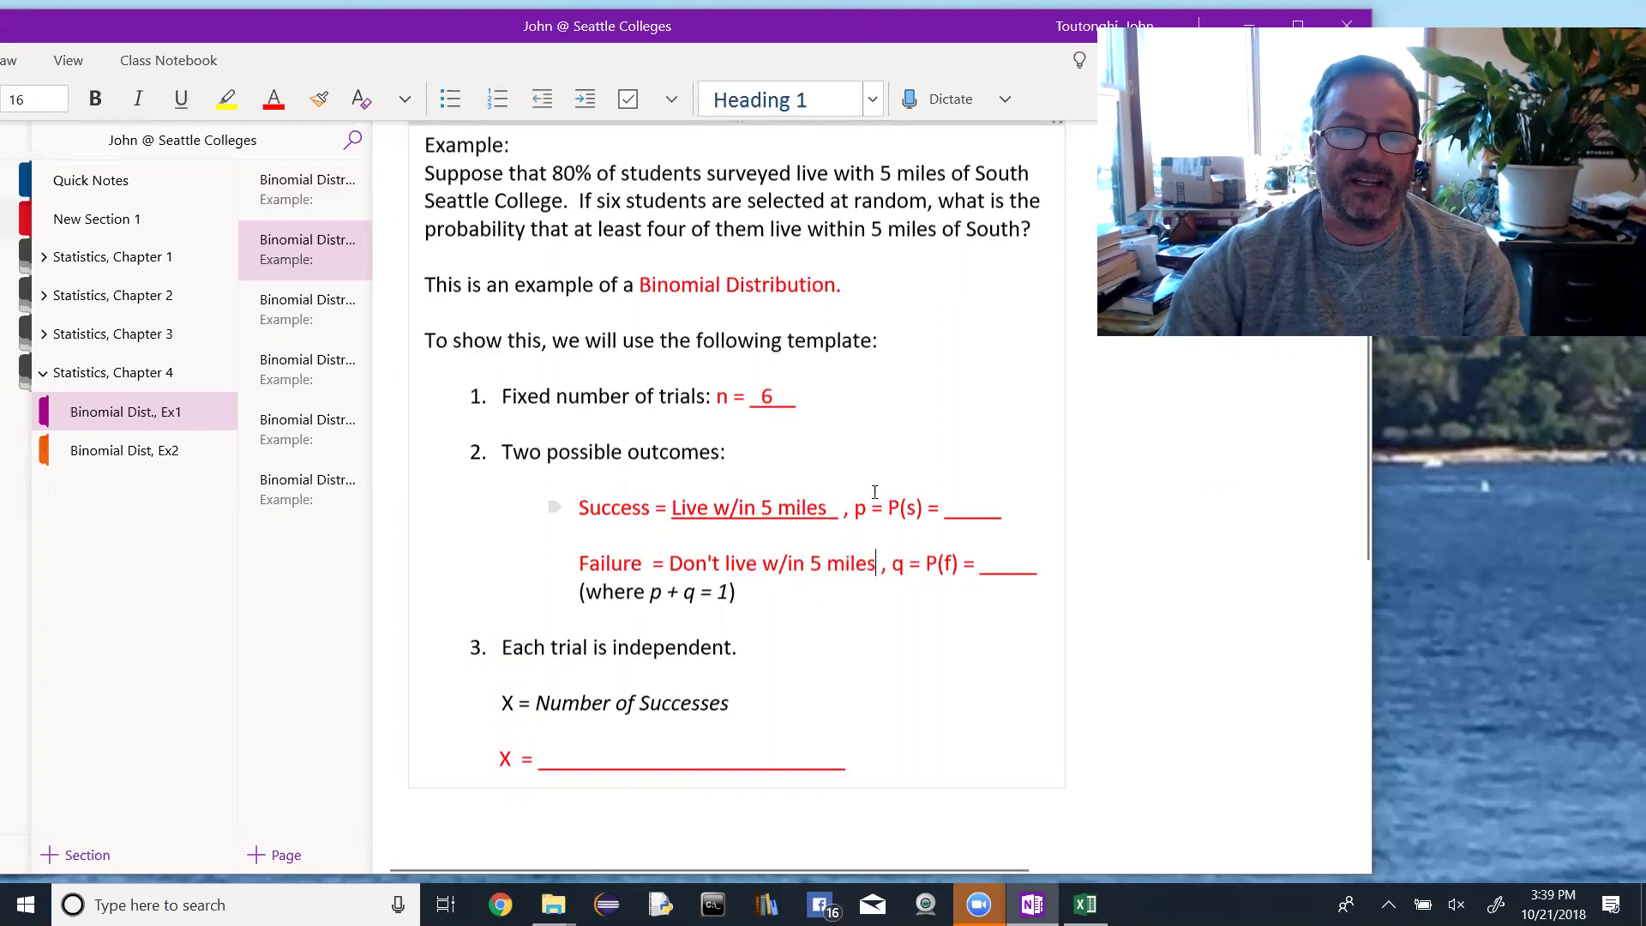
pyautogui.moveTo(873, 557); pyautogui.dragTo(676, 564)
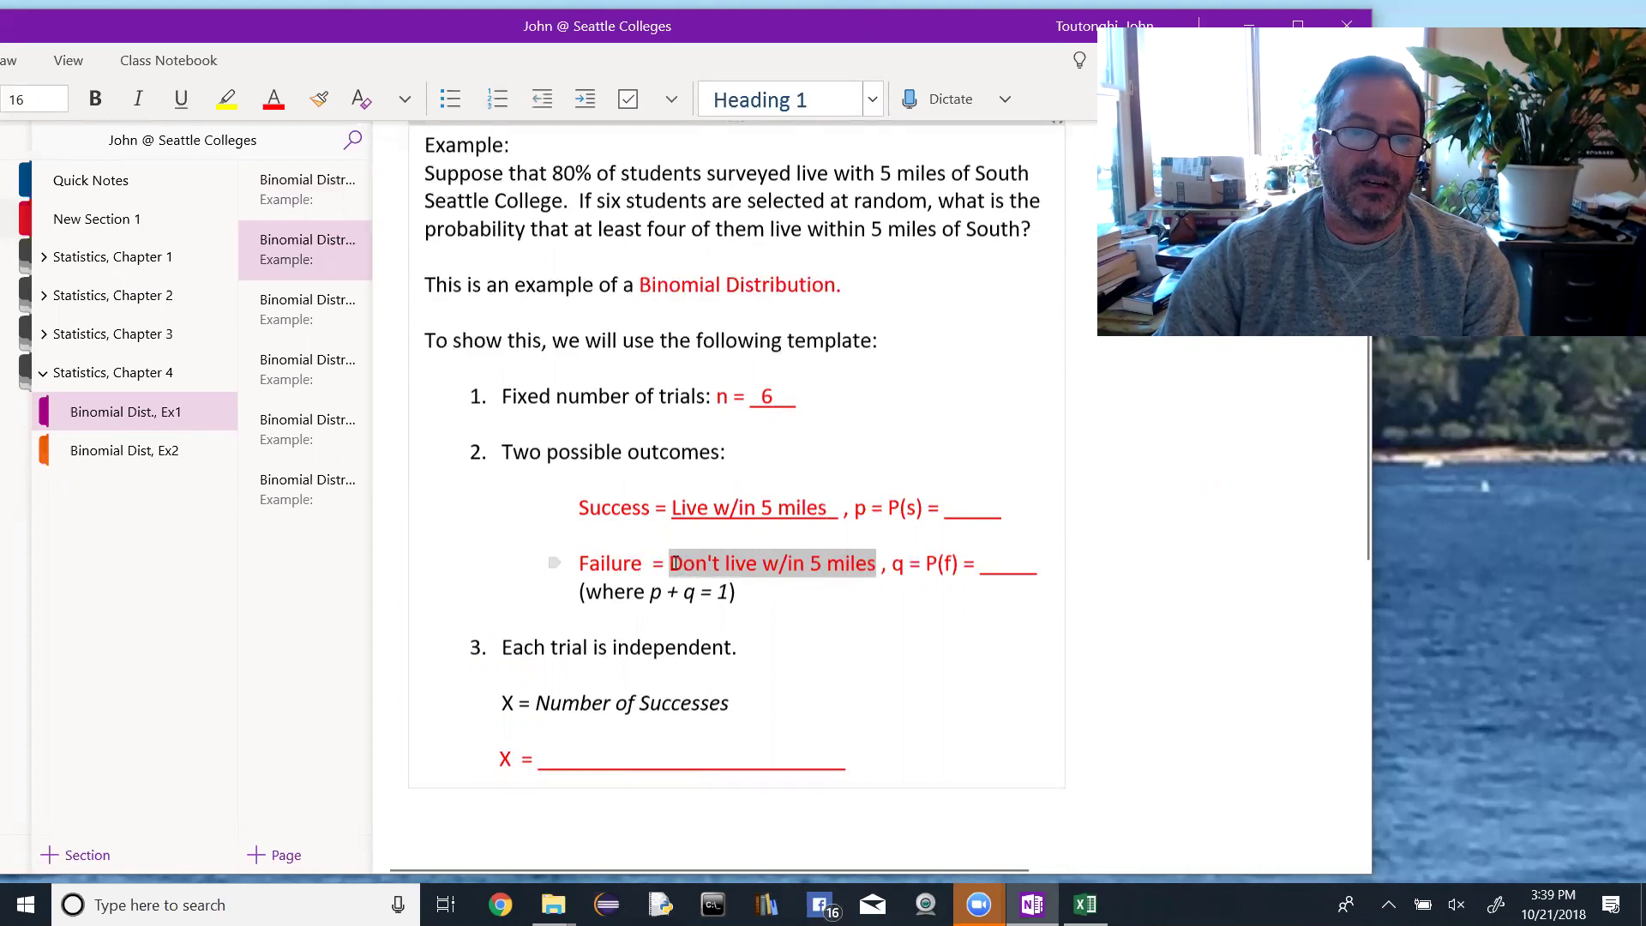
pyautogui.click(181, 98)
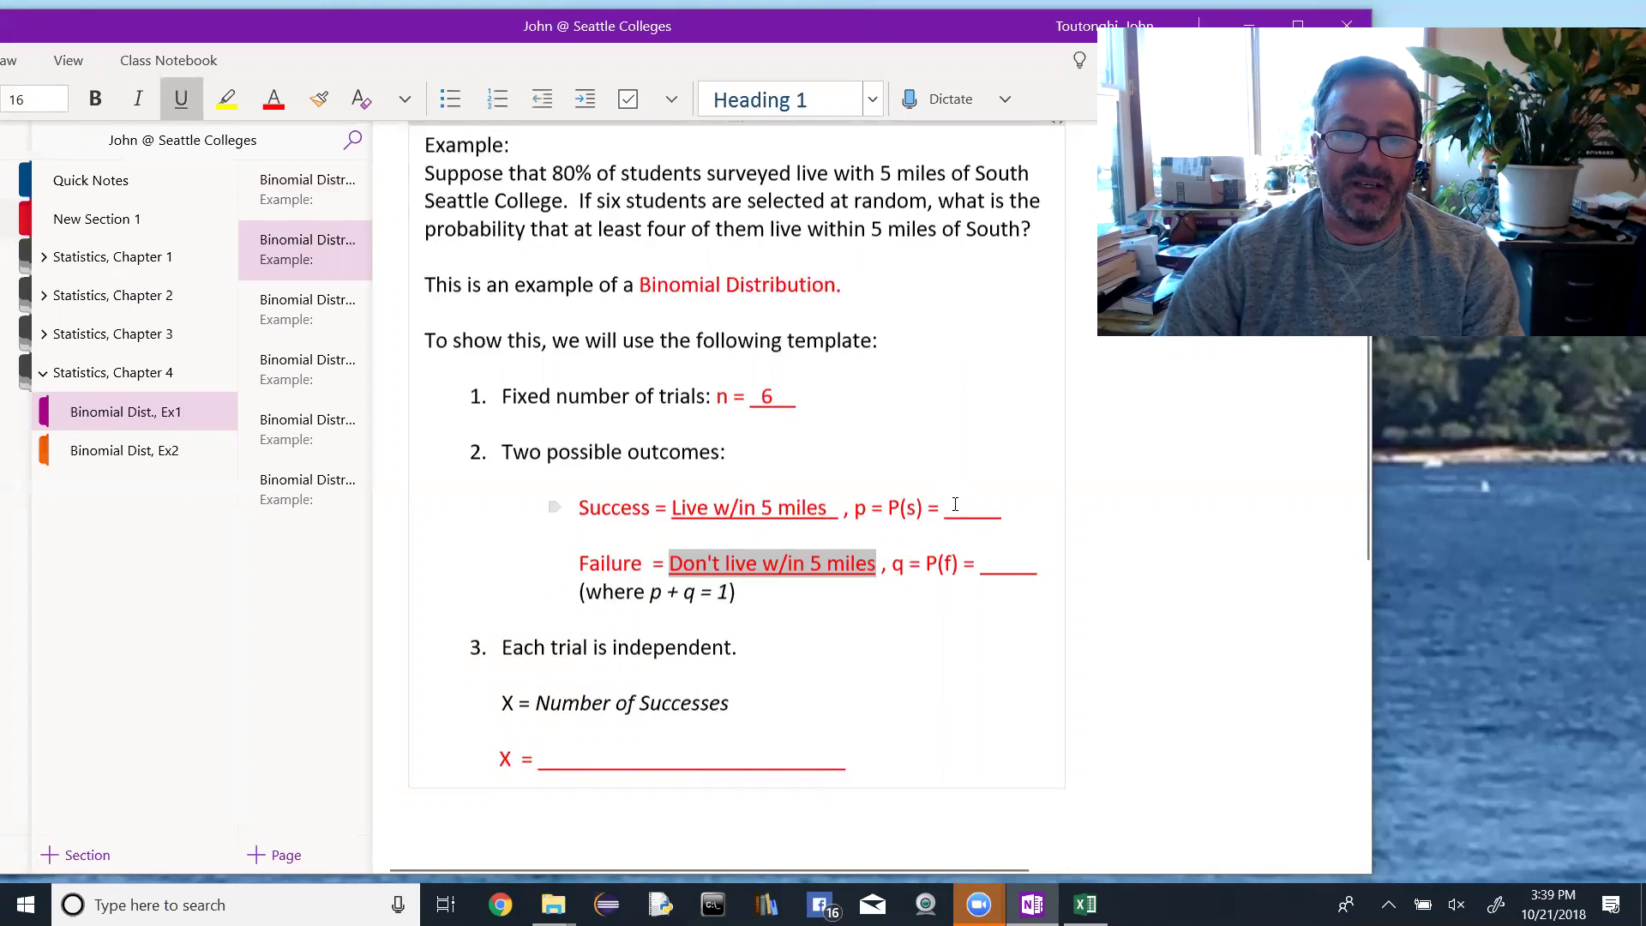
# Step: Fill in underlined p = P(s) = 0.80 and q = P(f) = 0.20
pyautogui.moveTo(949, 509); pyautogui.dragTo(1002, 512)
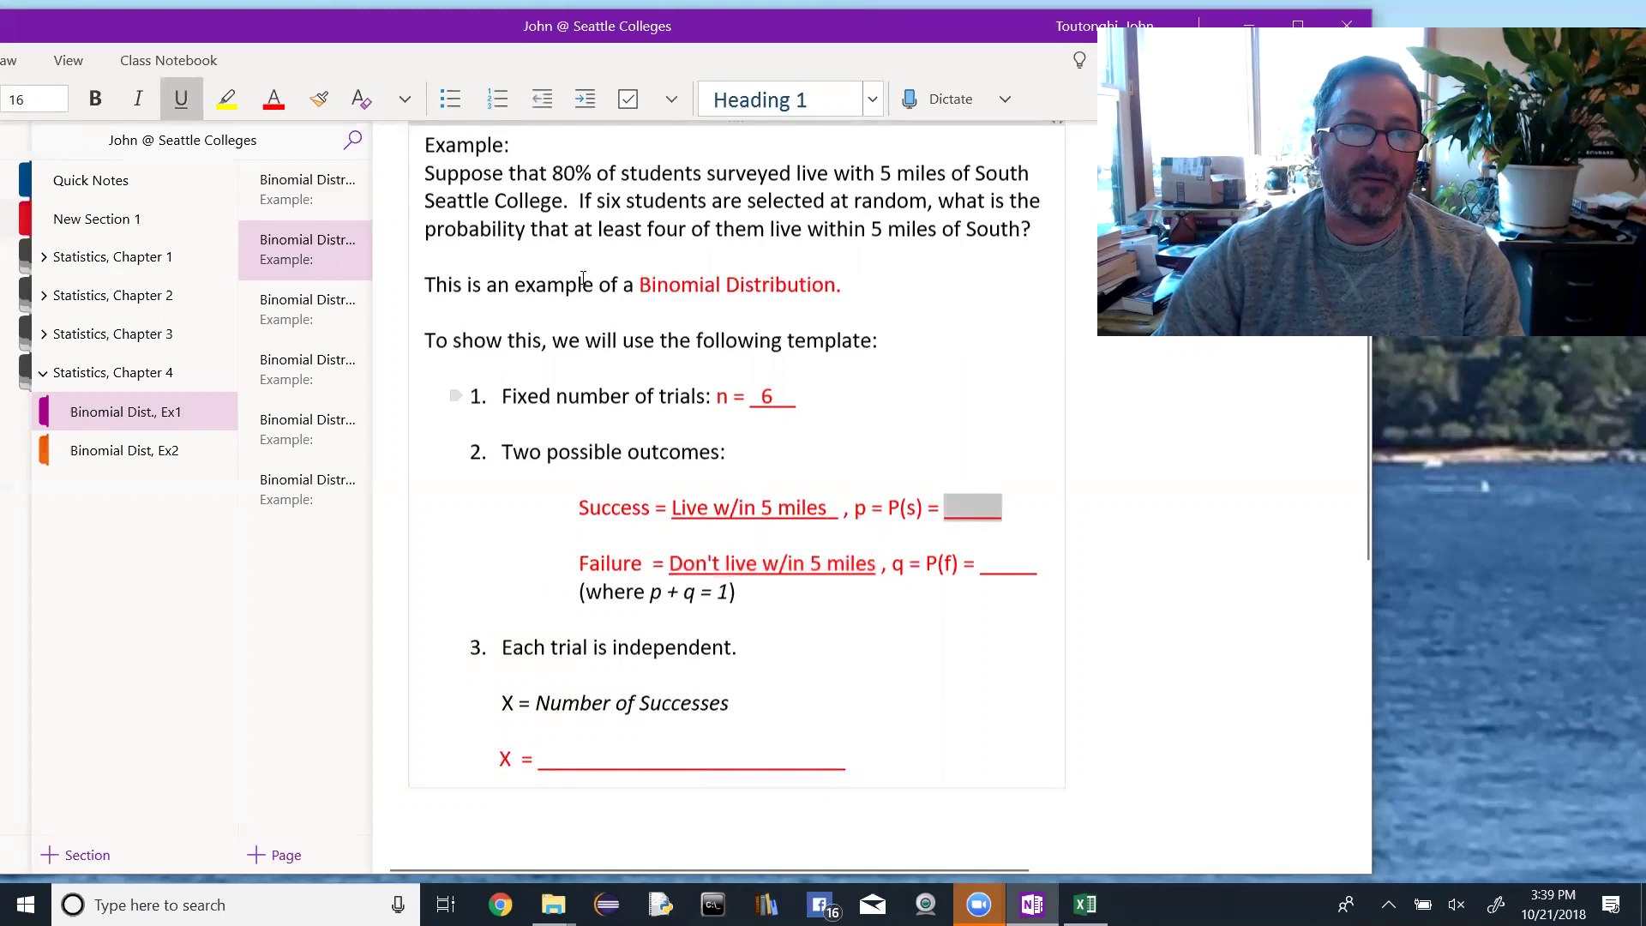
pyautogui.click(181, 99)
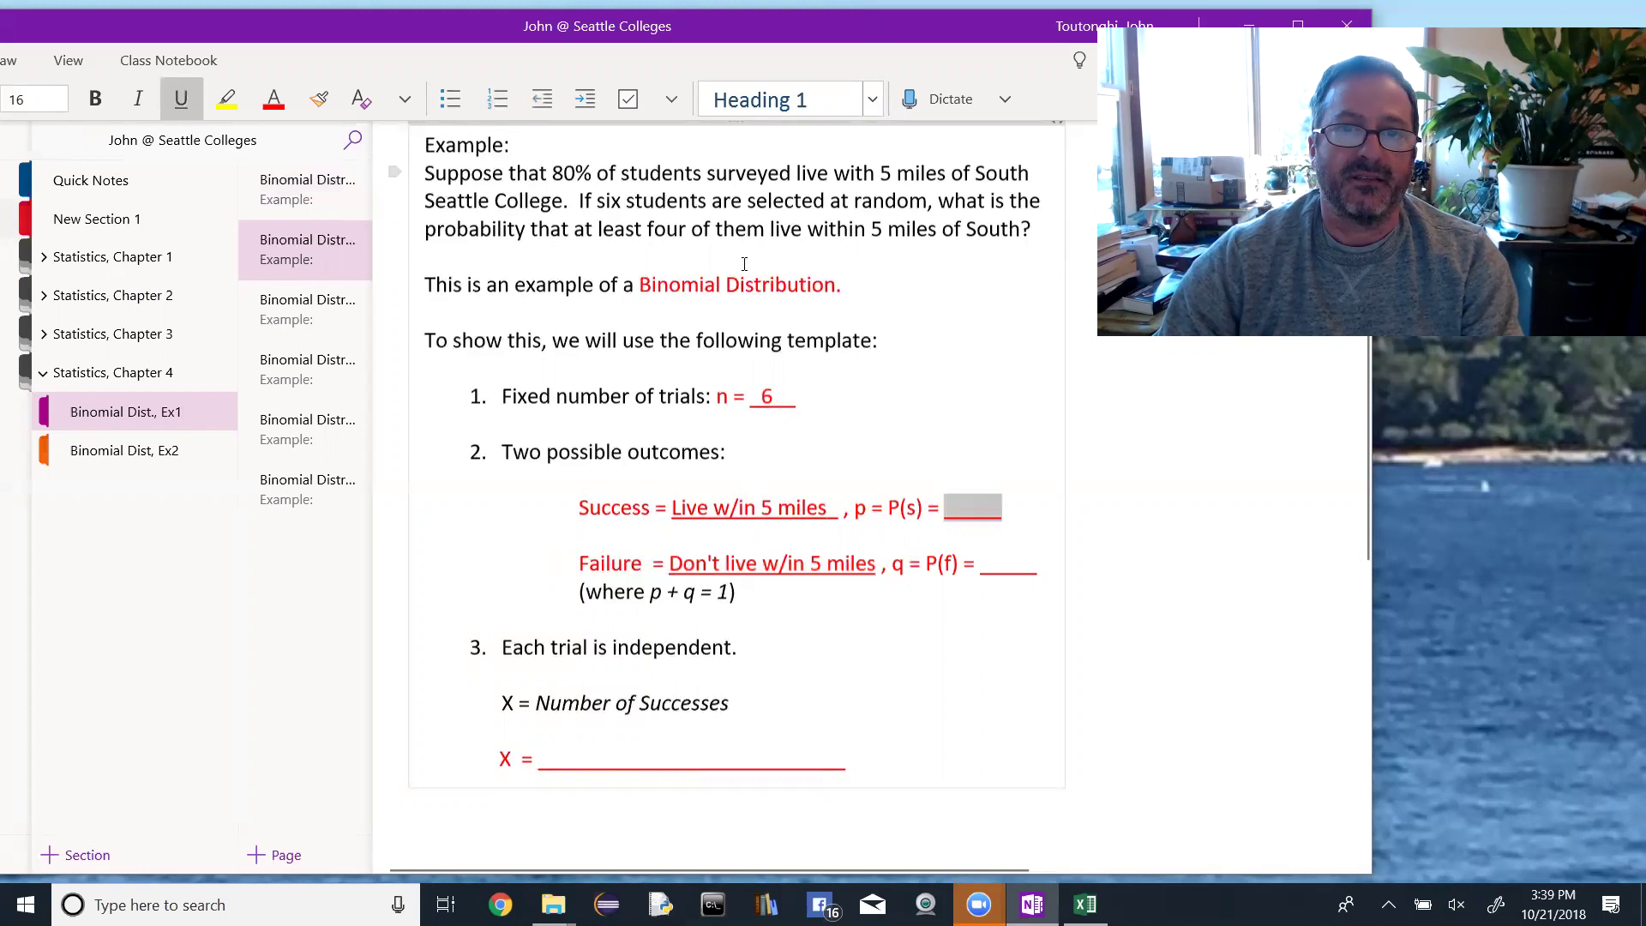
pyautogui.write('0.80')
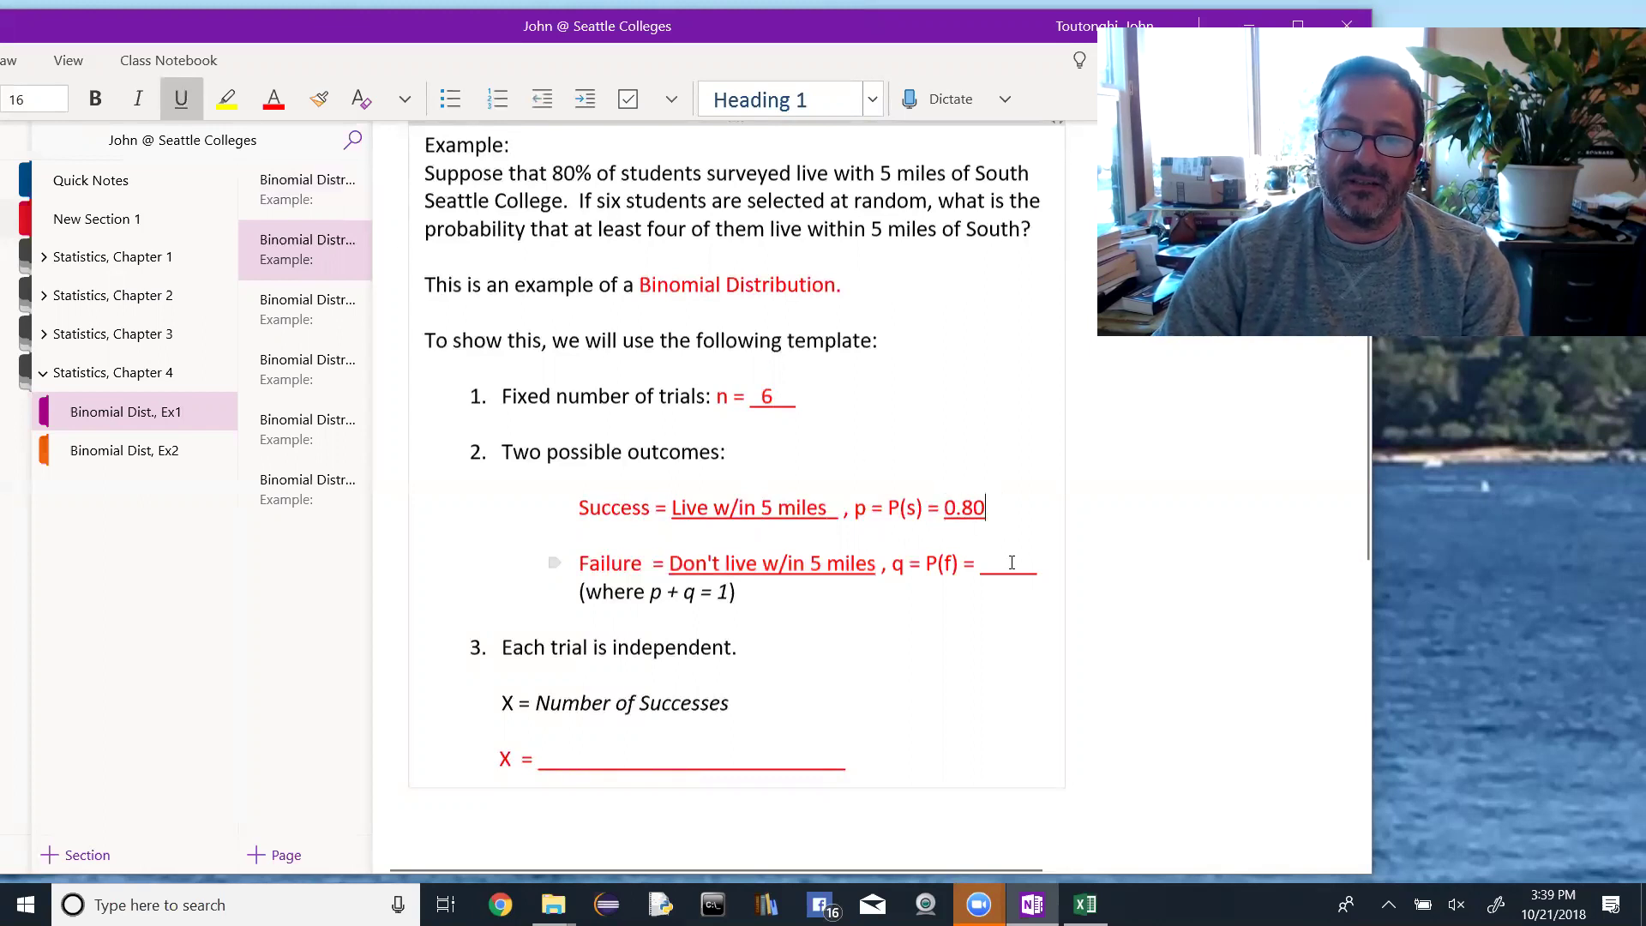
pyautogui.moveTo(1034, 568); pyautogui.dragTo(979, 568)
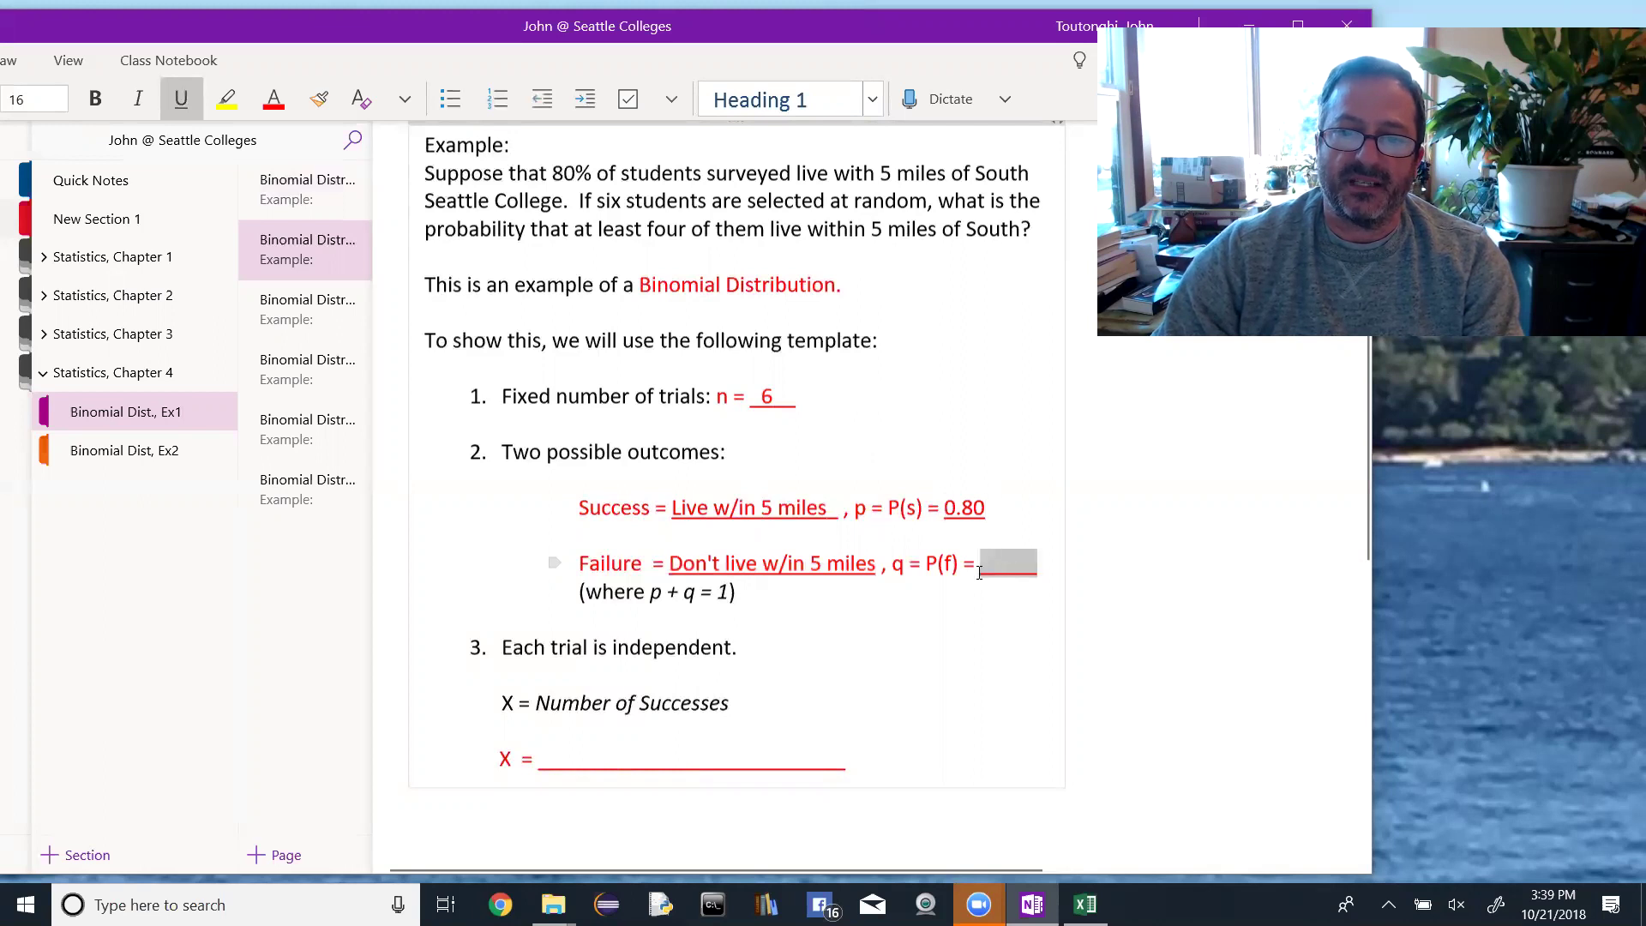
pyautogui.click(191, 91)
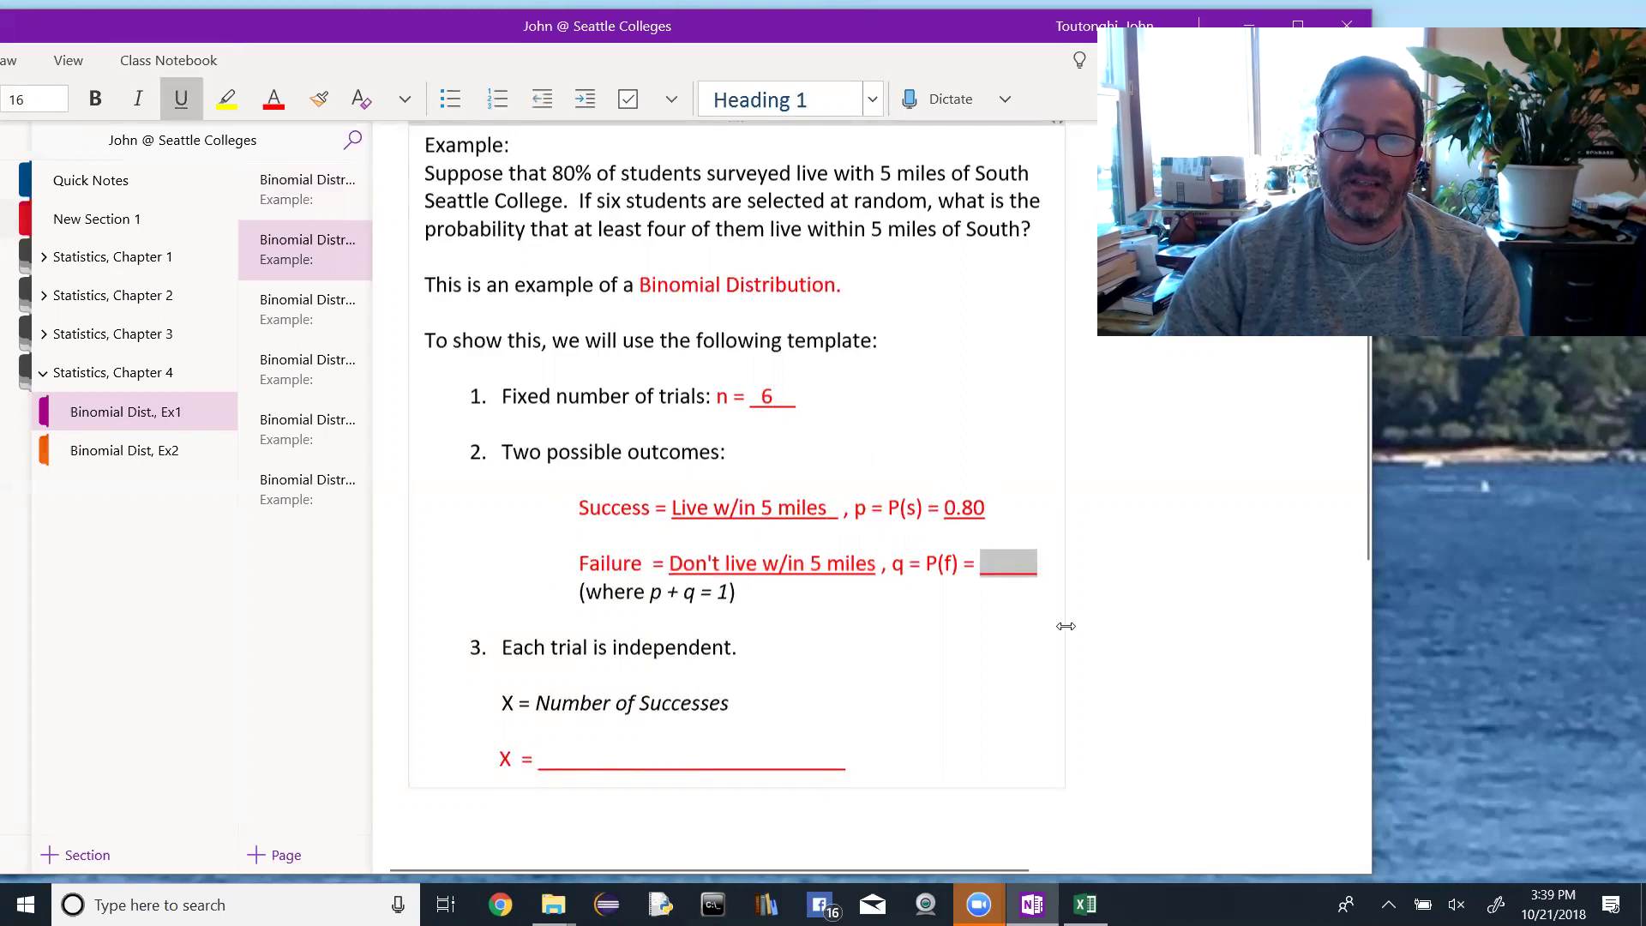
pyautogui.write('0.20')
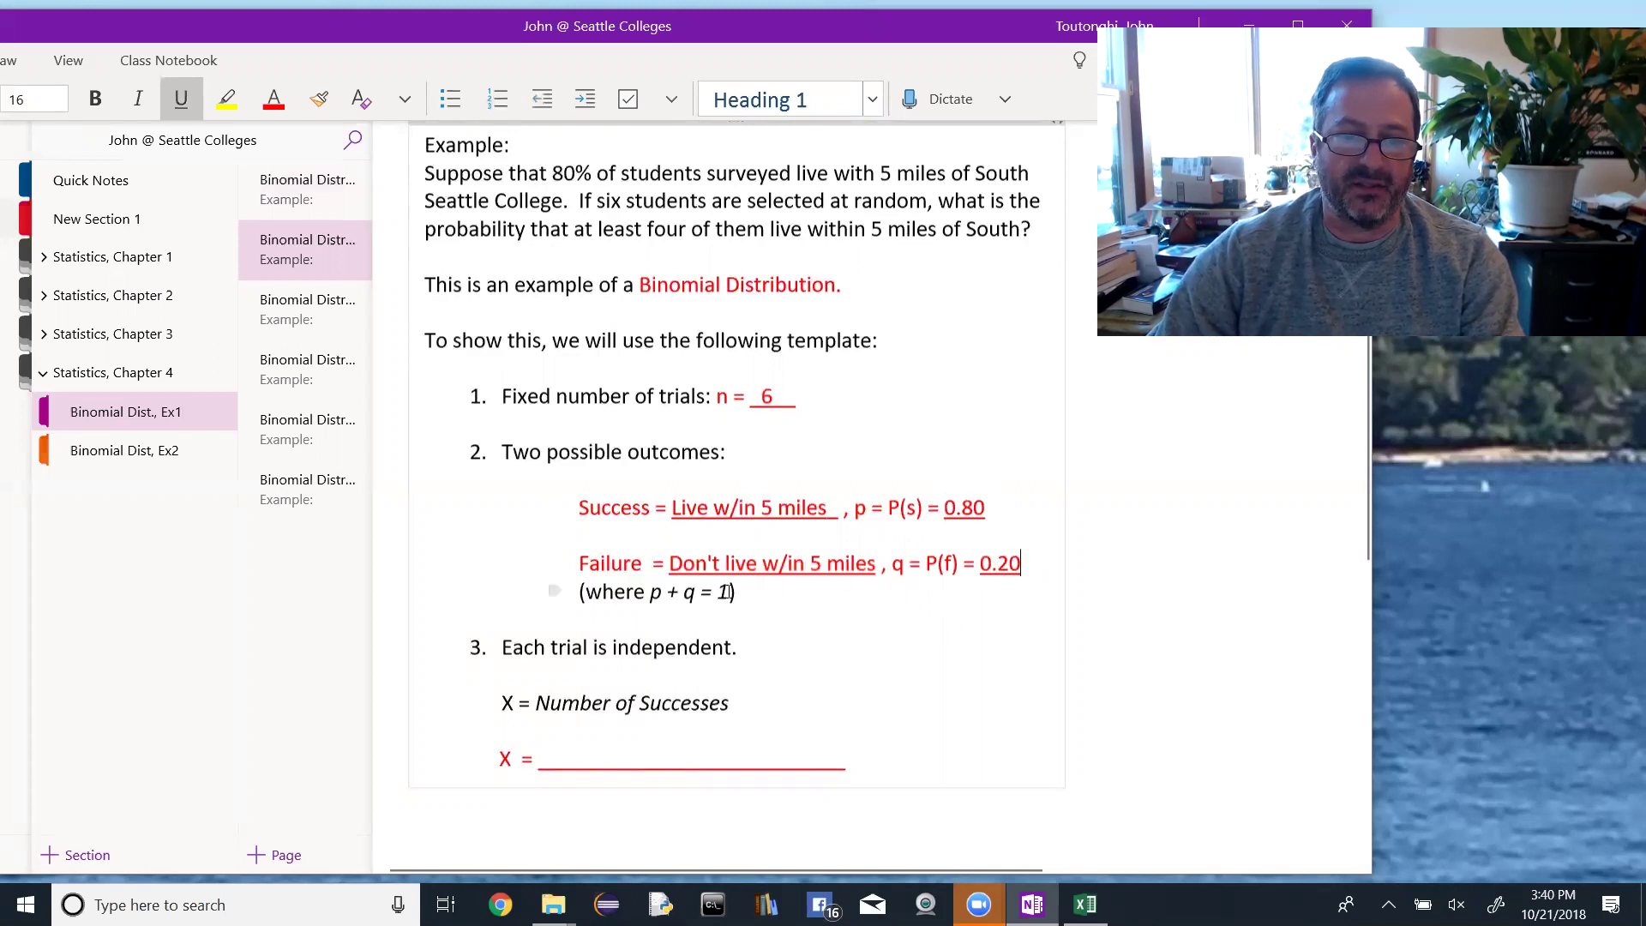
# Step: Complete the sum line so it reads p + q = 1.00
pyautogui.click(739, 600)
pyautogui.write('.00')
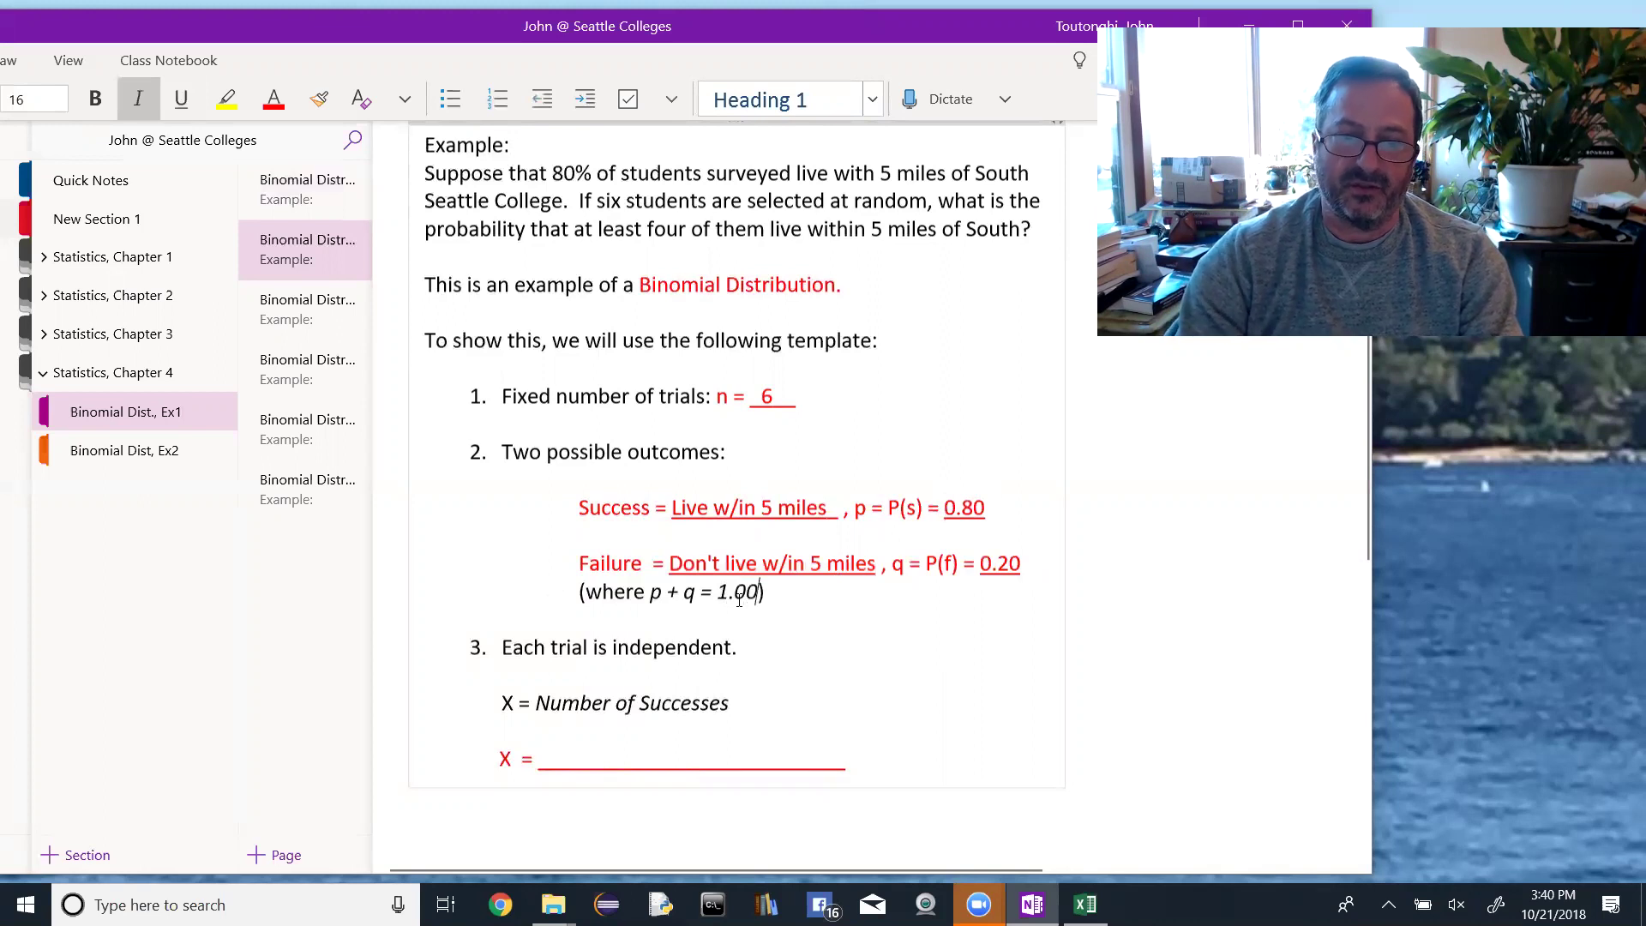
pyautogui.click(741, 647)
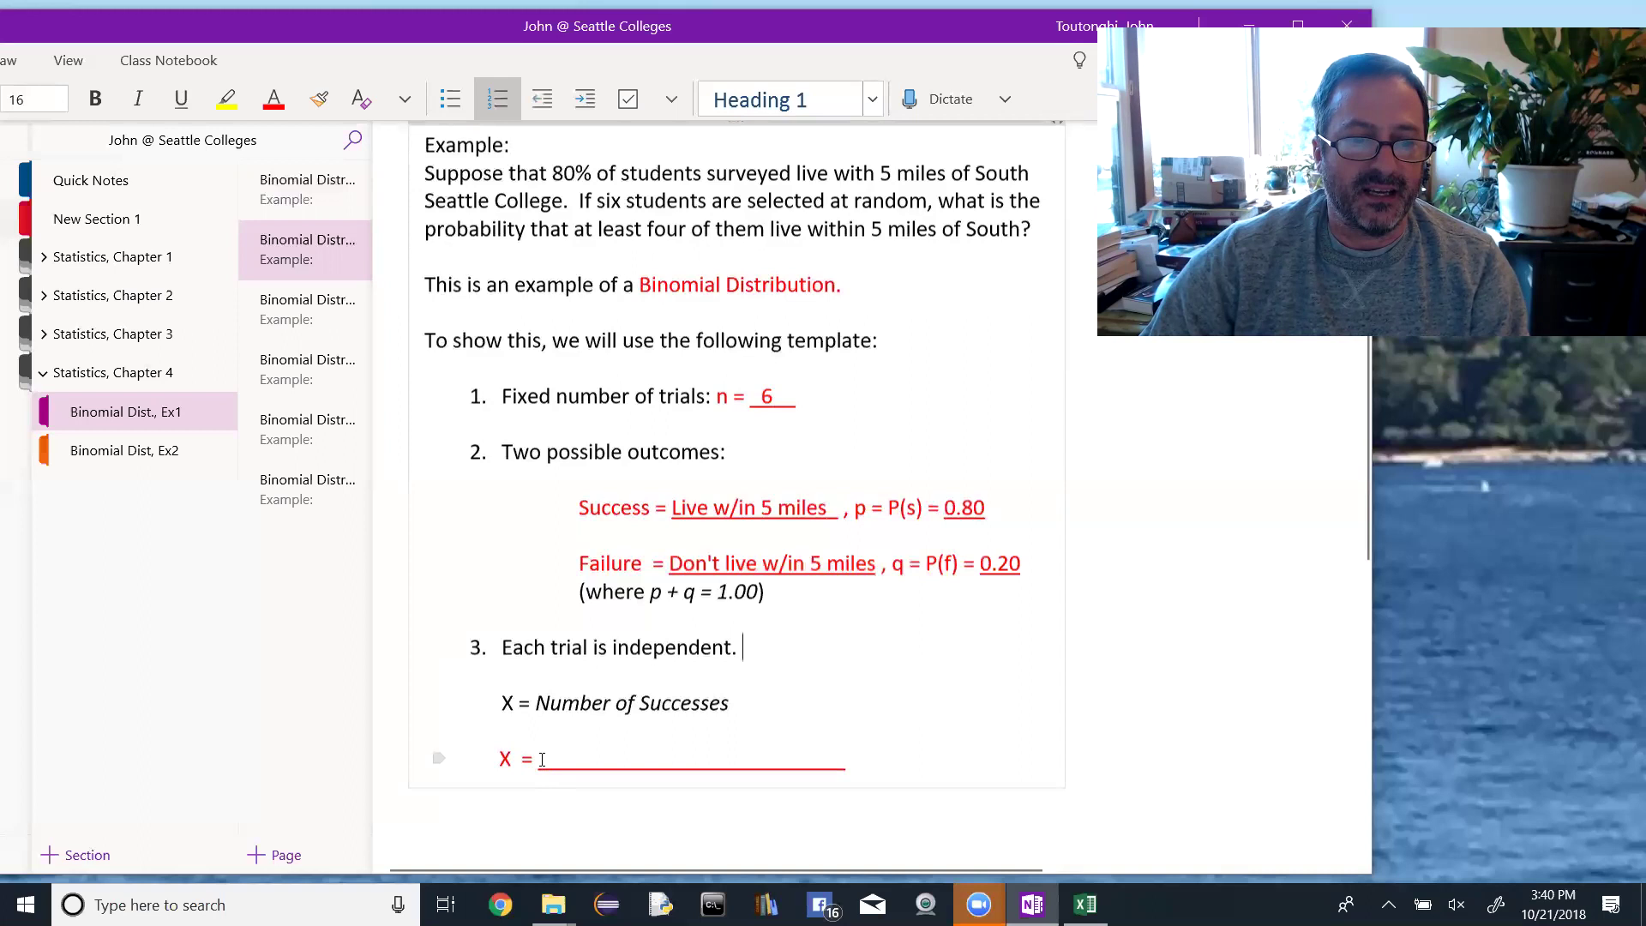
# Step: Define X as 'Number of students (out of the six), who live w/in 5 miles.'
pyautogui.moveTo(541, 760); pyautogui.dragTo(845, 779)
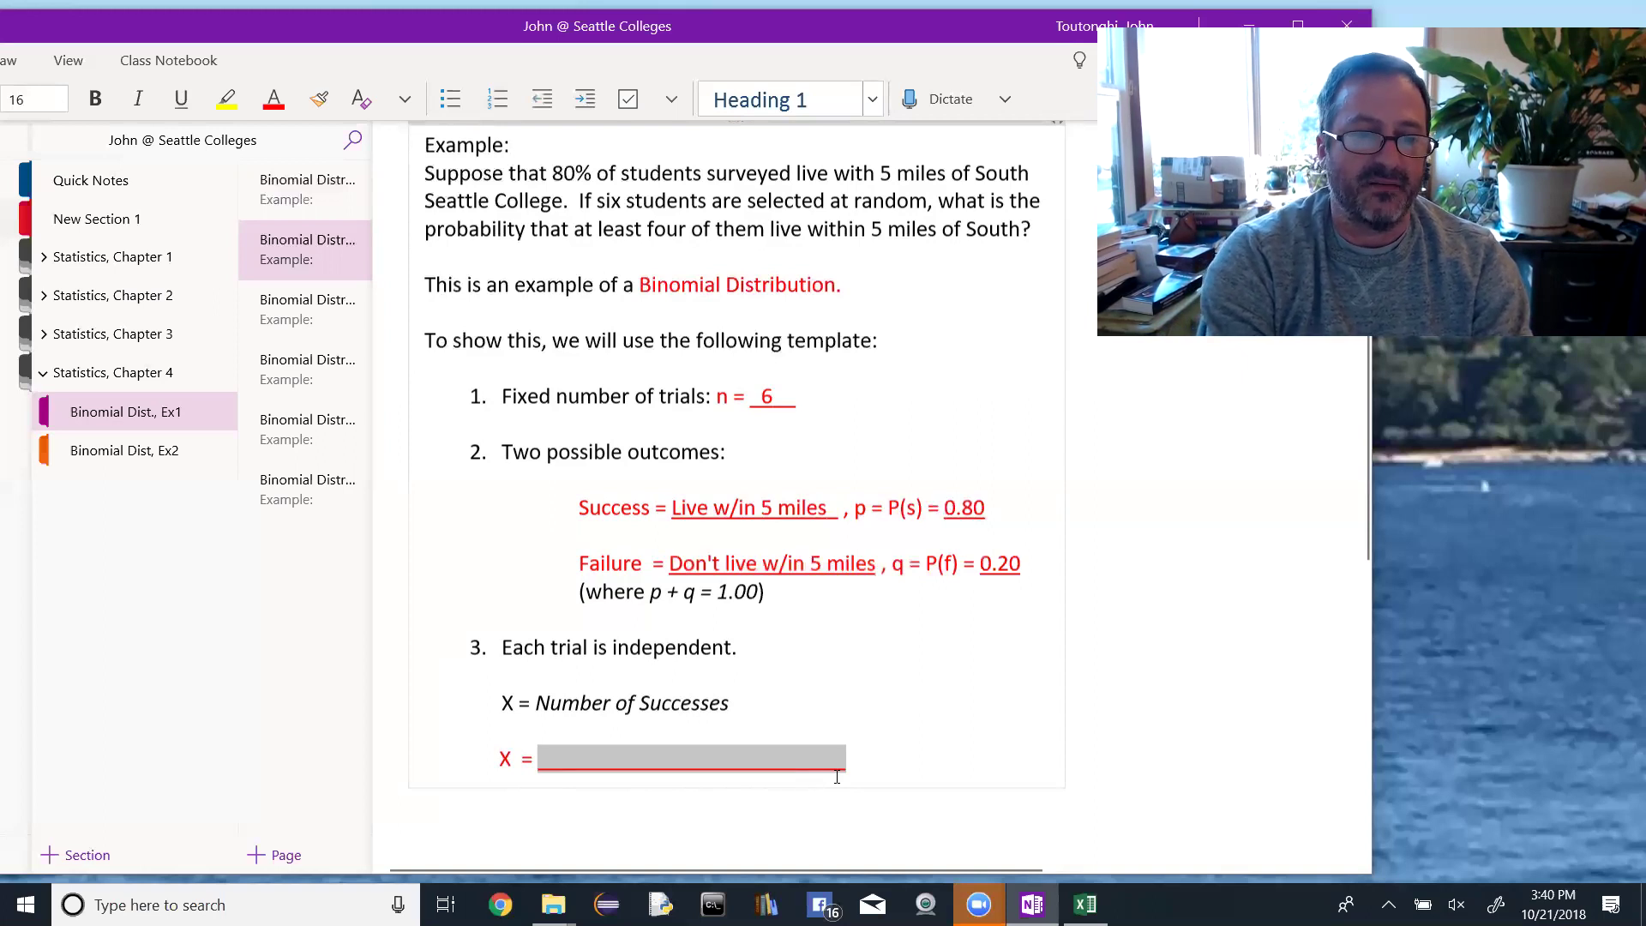
pyautogui.write('Numver')
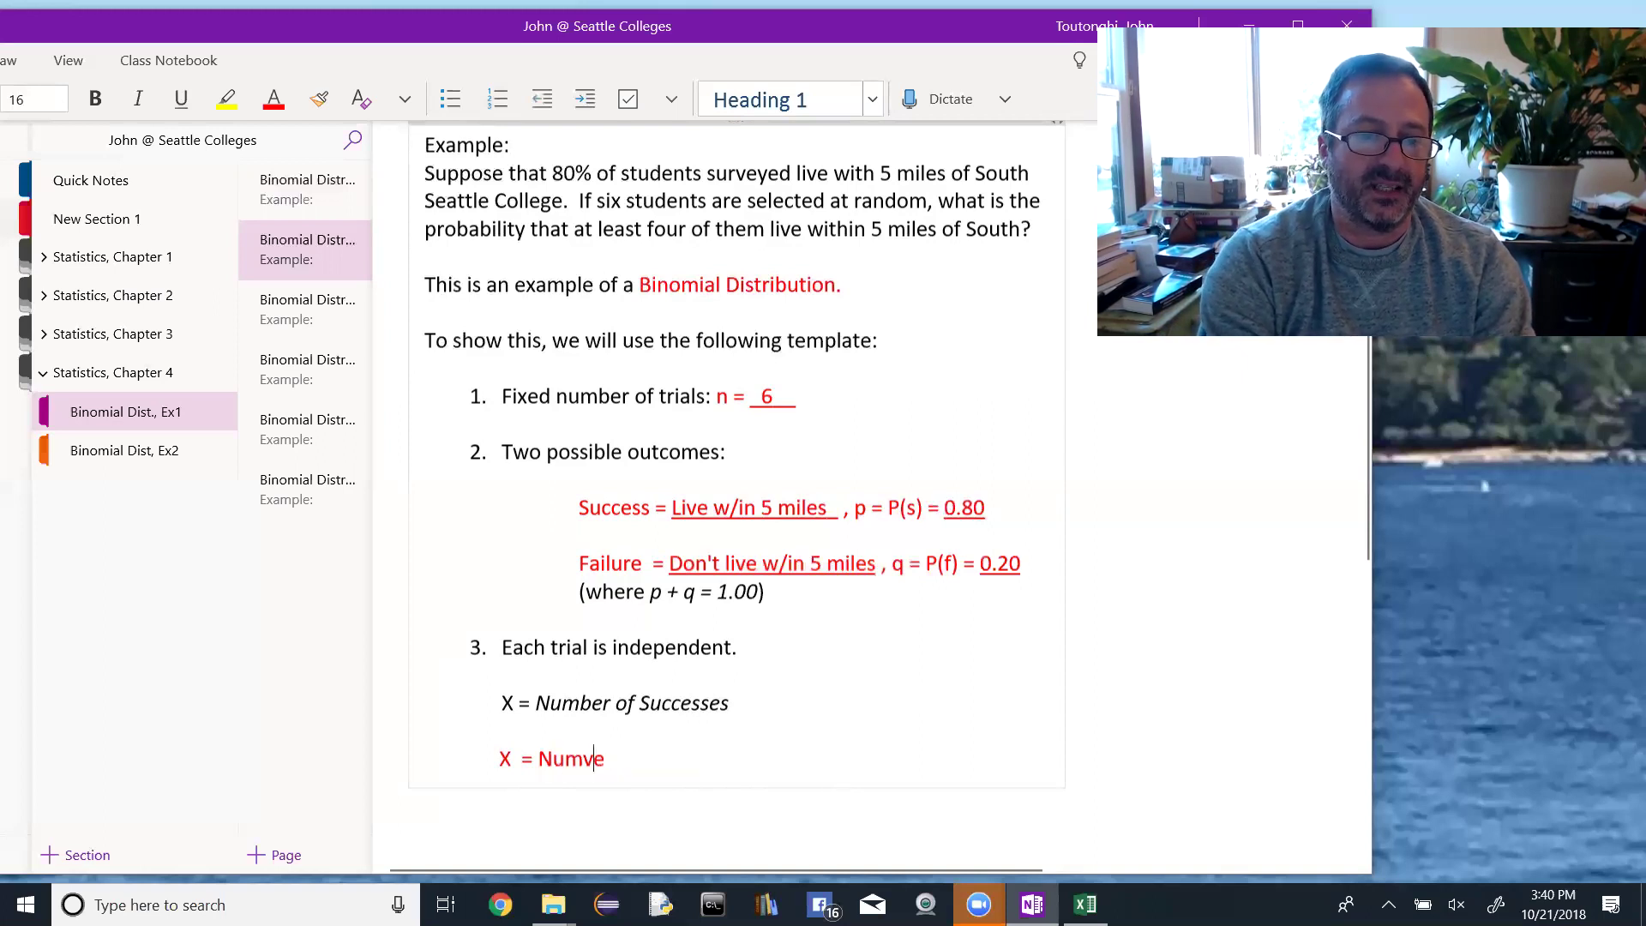
pyautogui.press('BackSpace')
pyautogui.press('BackSpace')
pyautogui.press('BackSpace')
pyautogui.write('b')
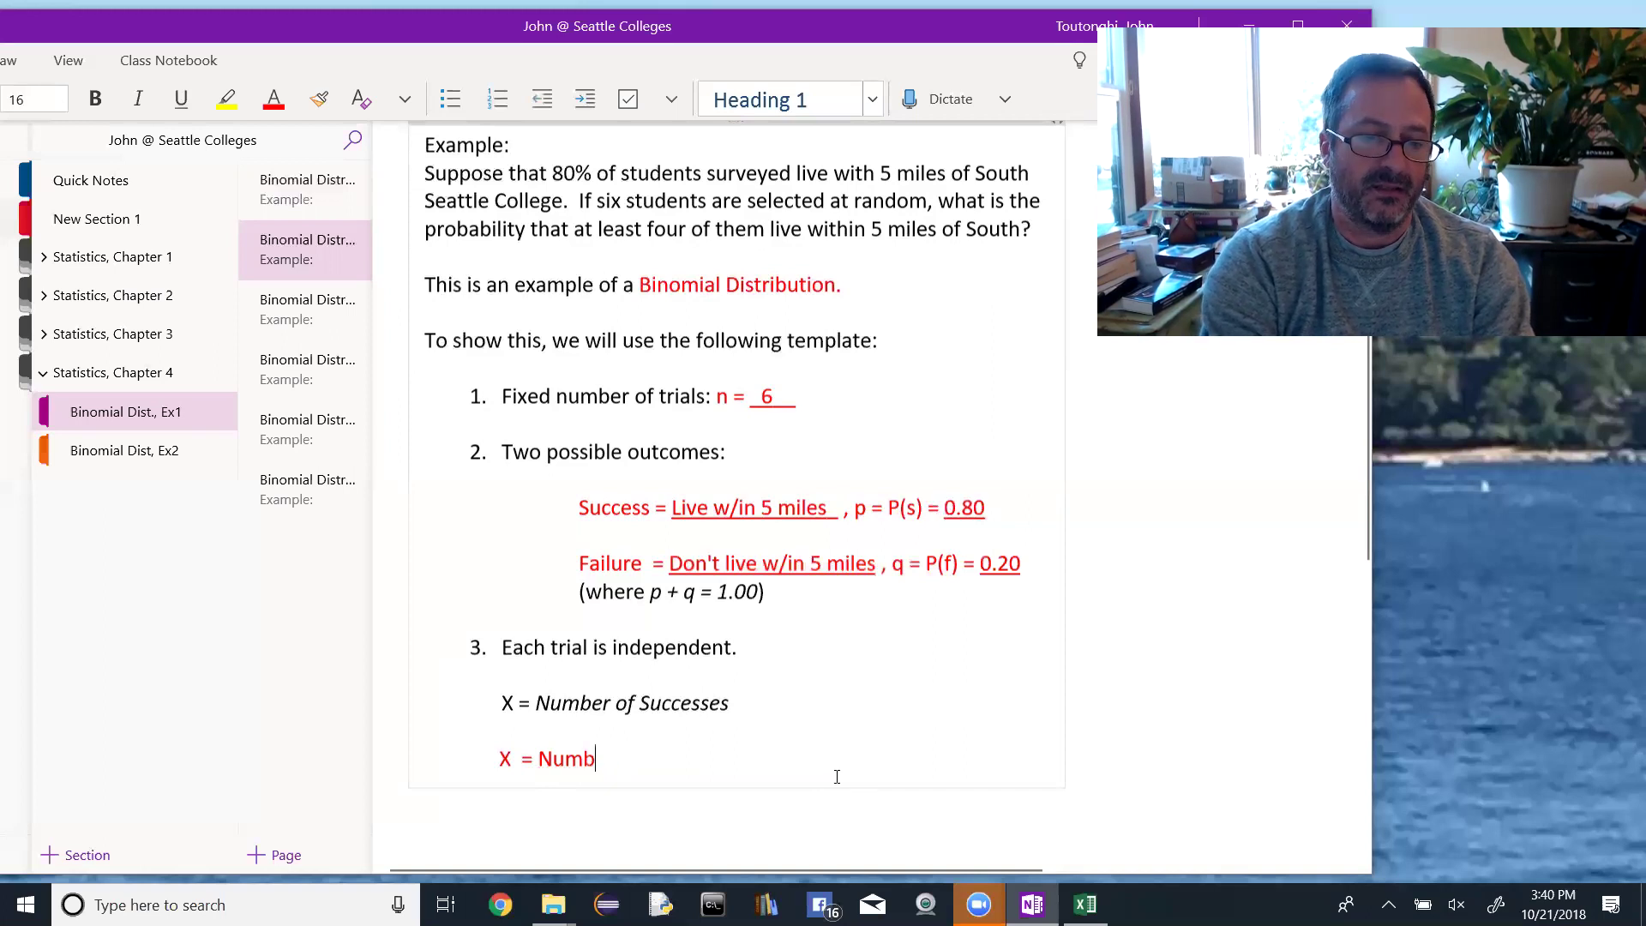
pyautogui.write('er of studen')
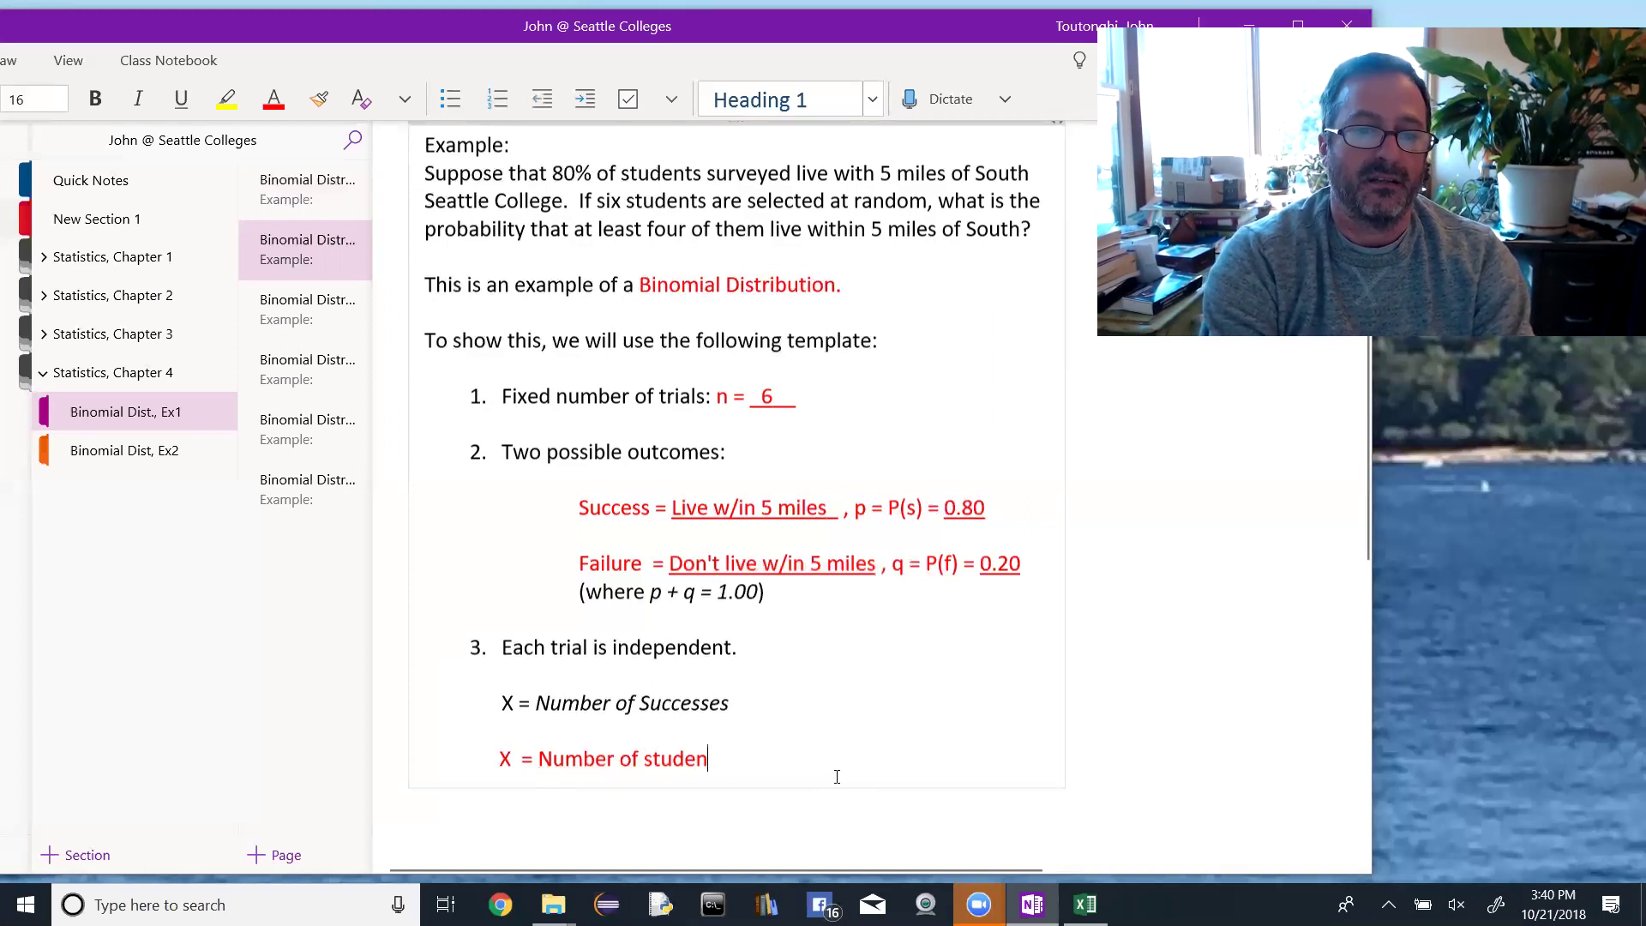
pyautogui.write('ts (out')
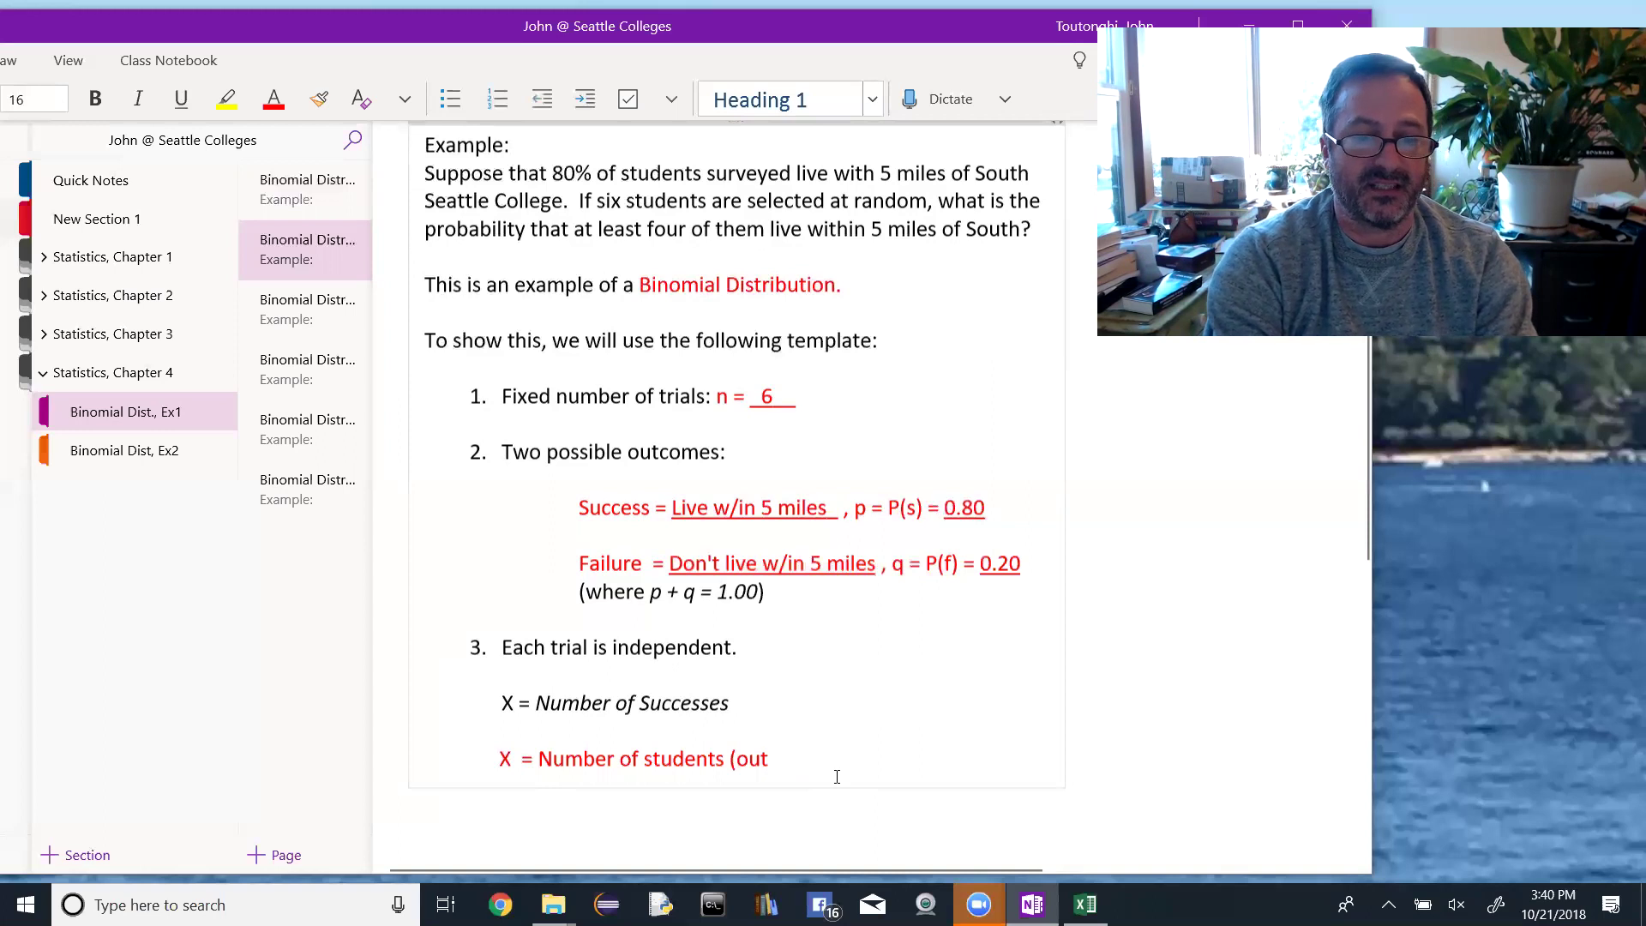
pyautogui.write(' of the xi')
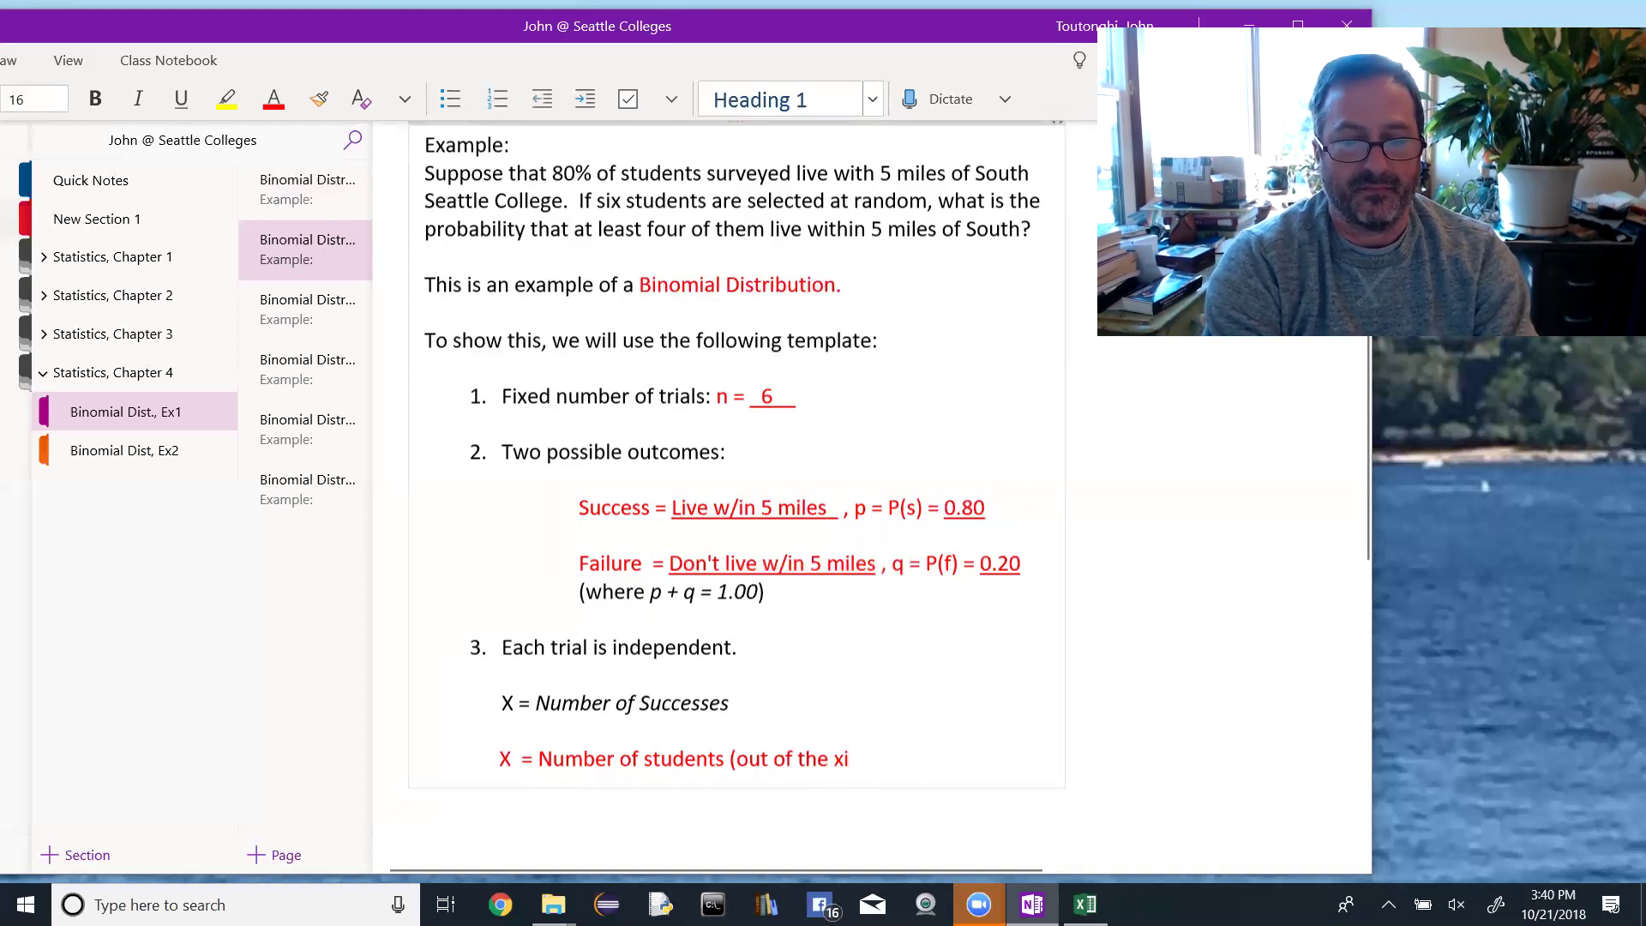
pyautogui.press('BackSpace')
pyautogui.write('six)')
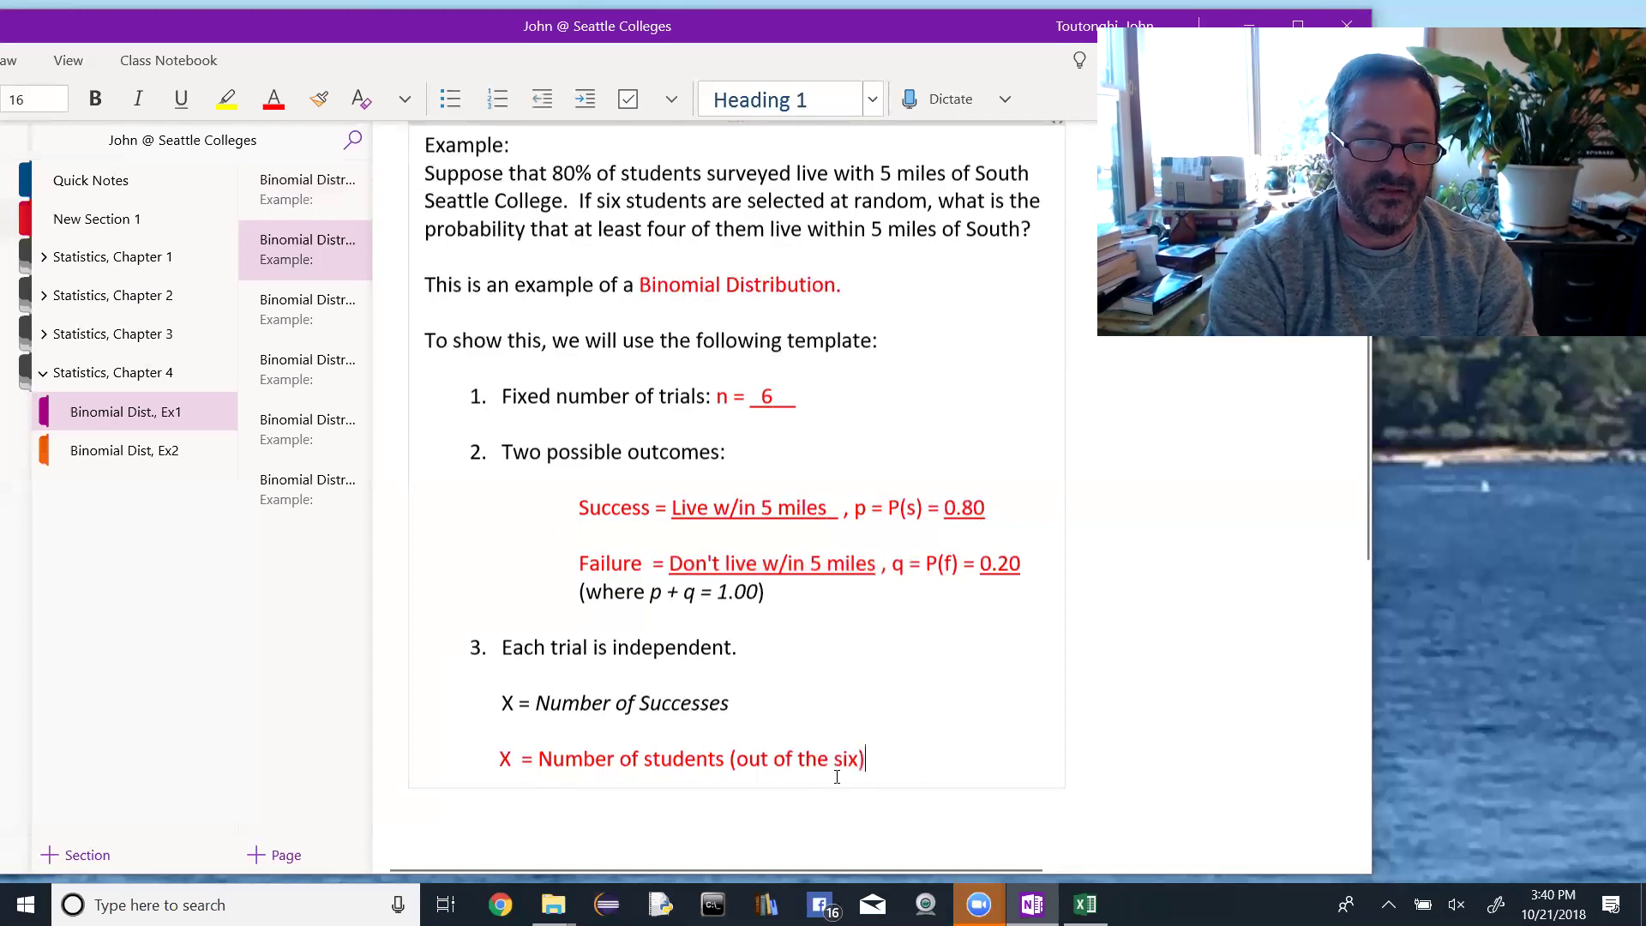
pyautogui.write(', w')
pyautogui.press('BackSpace')
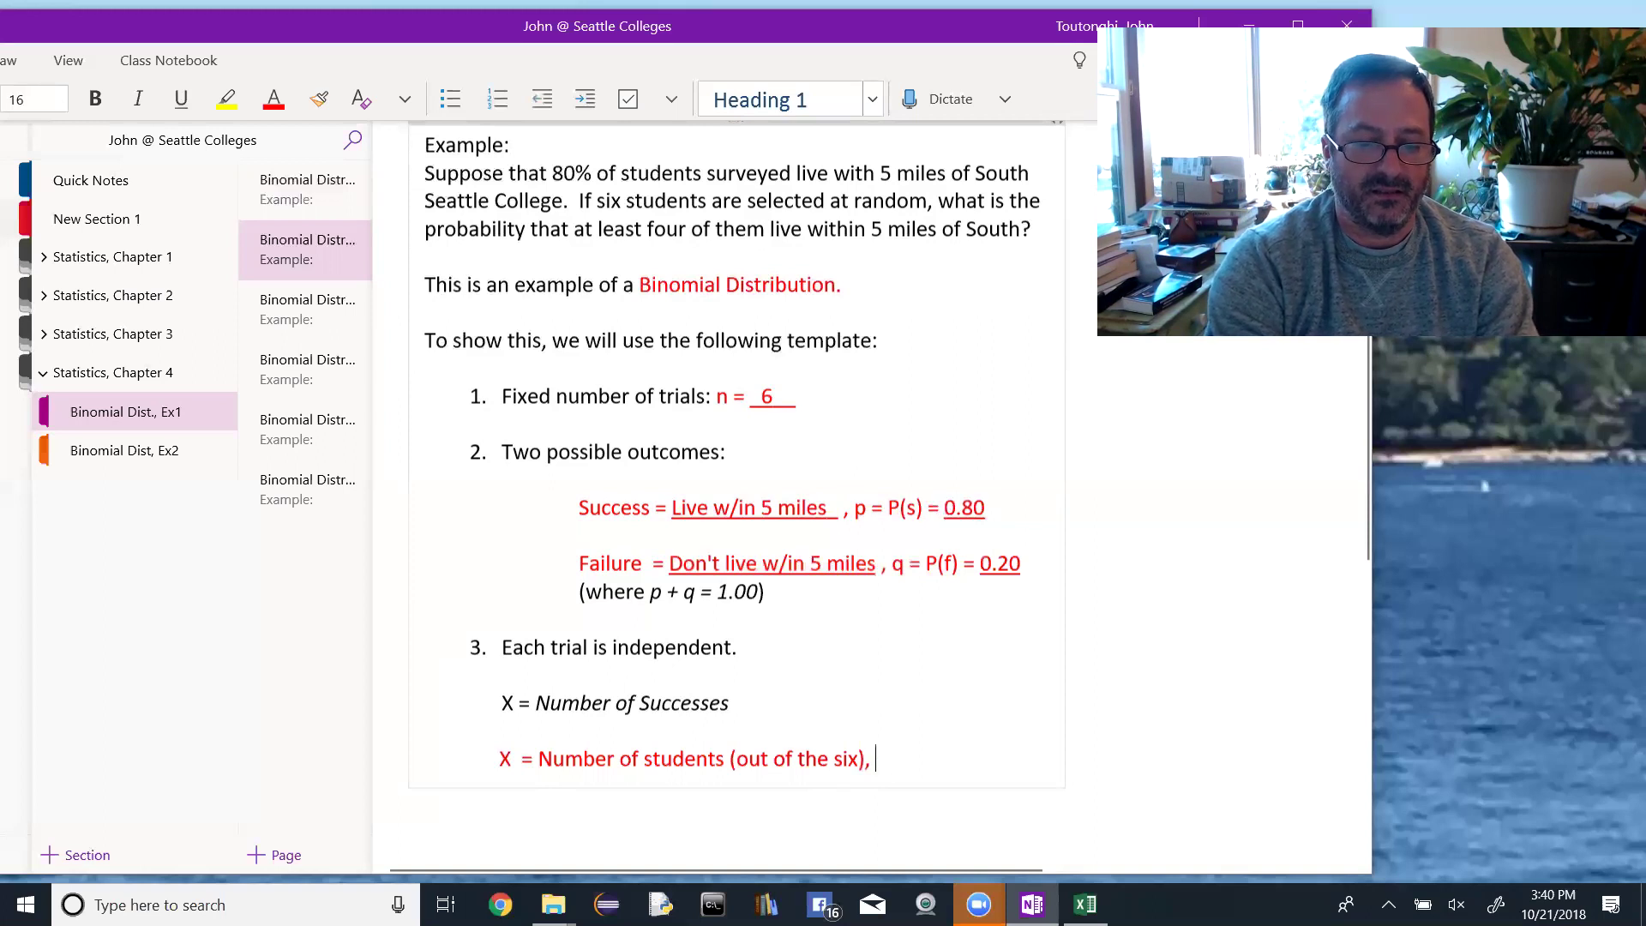
pyautogui.write('who live ')
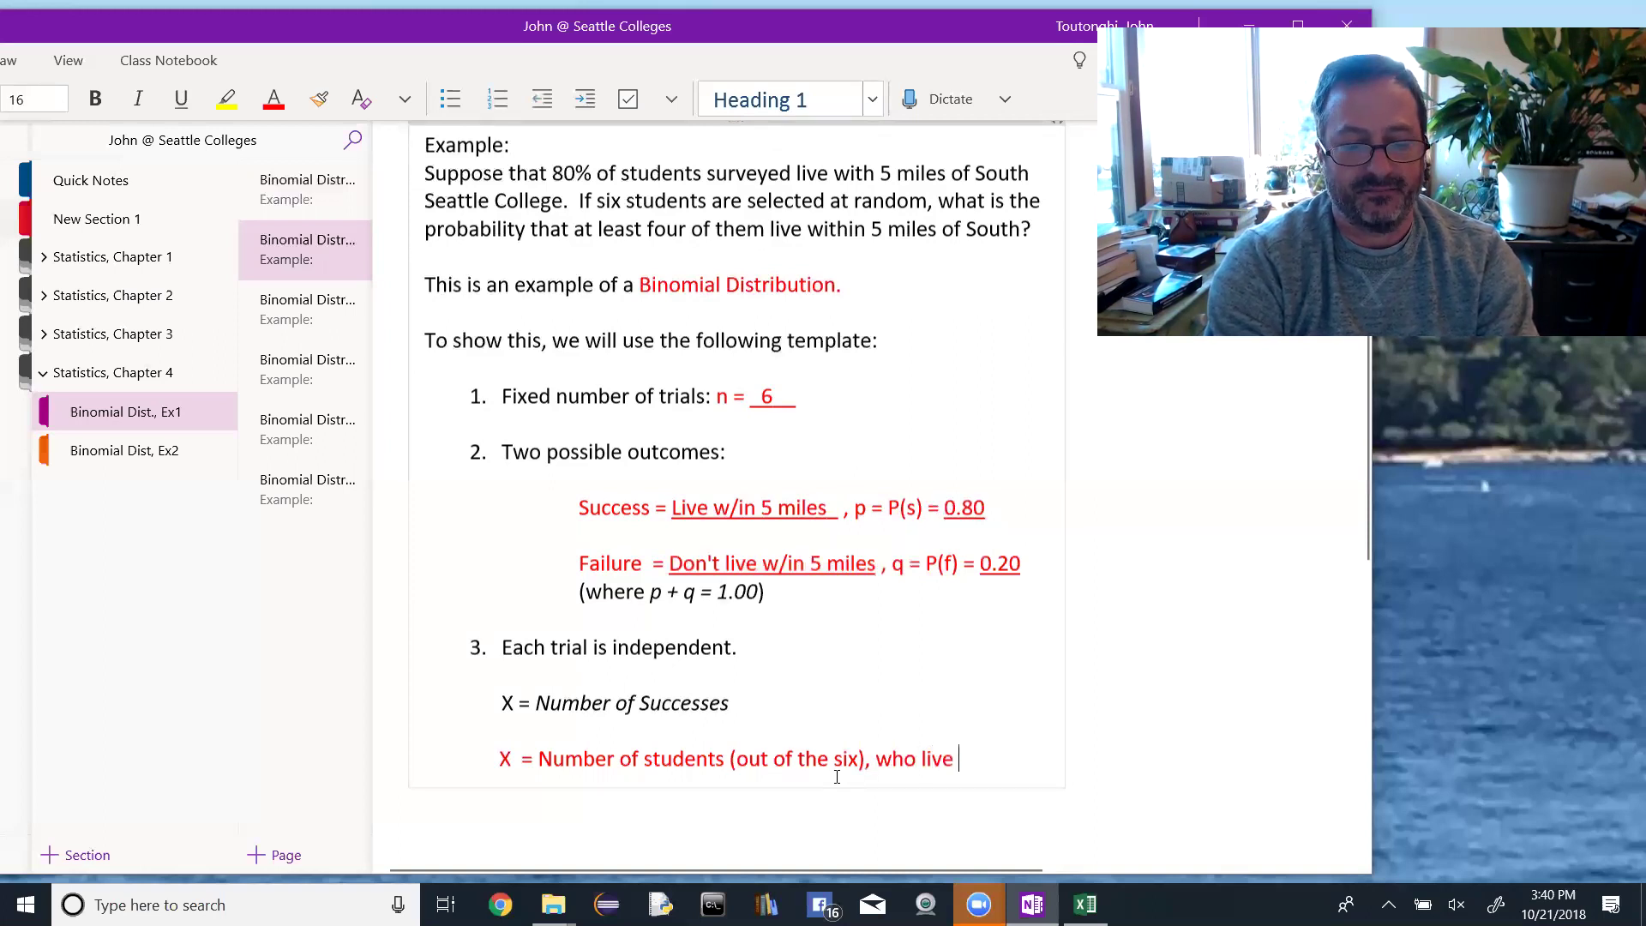
pyautogui.write('w/in 5 ')
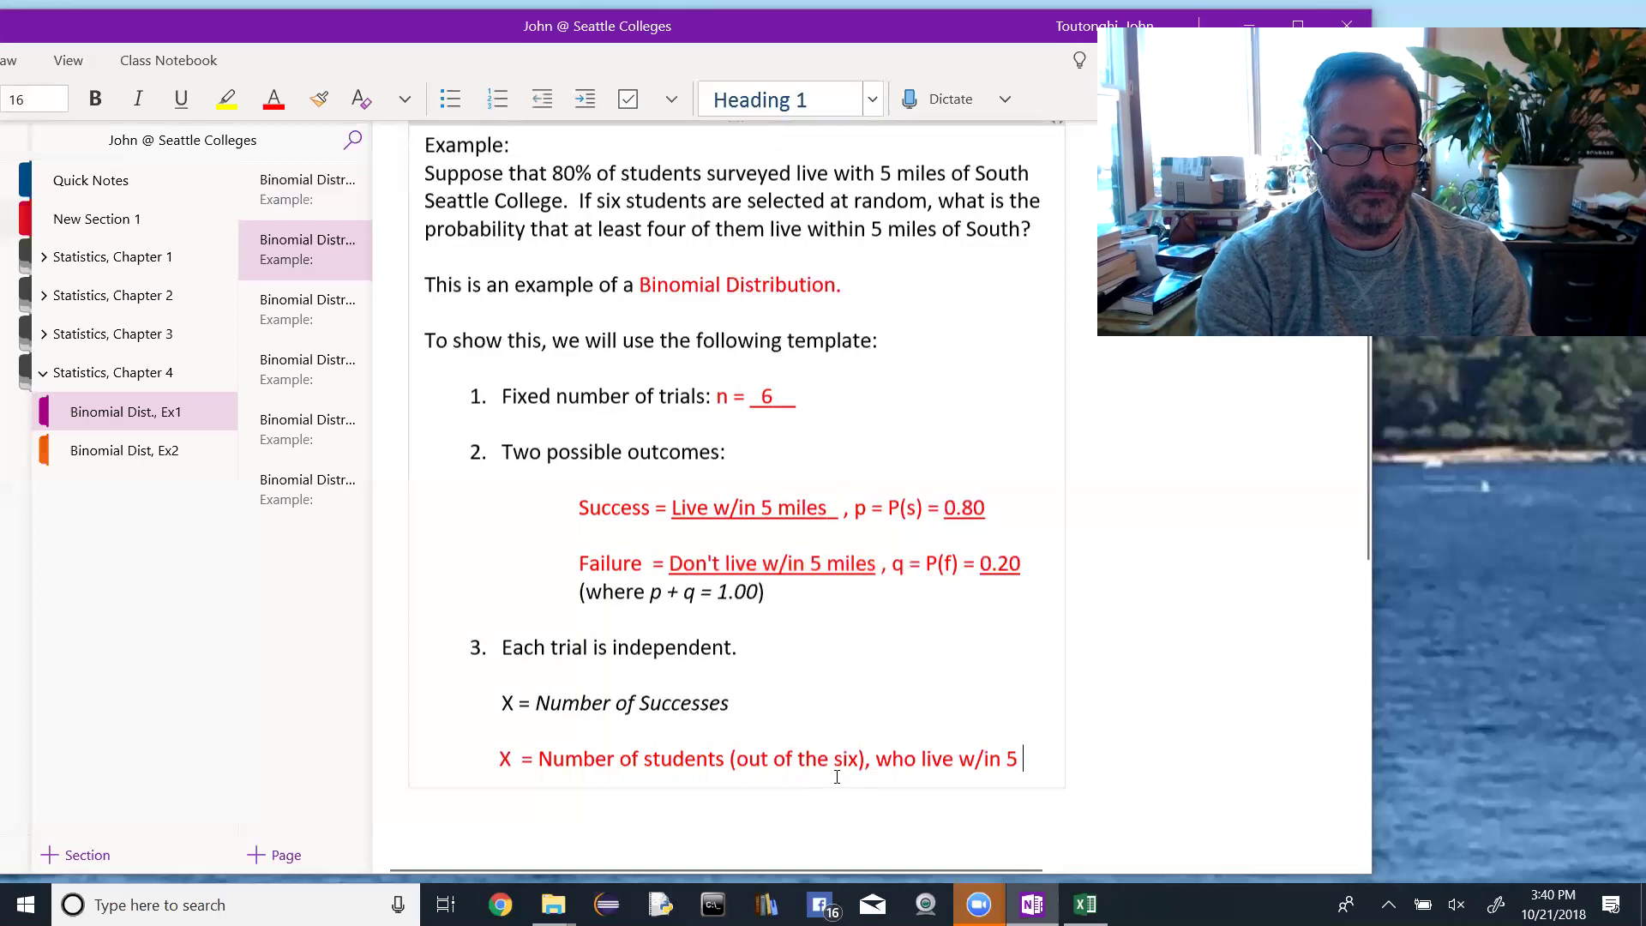
pyautogui.write('miles.')
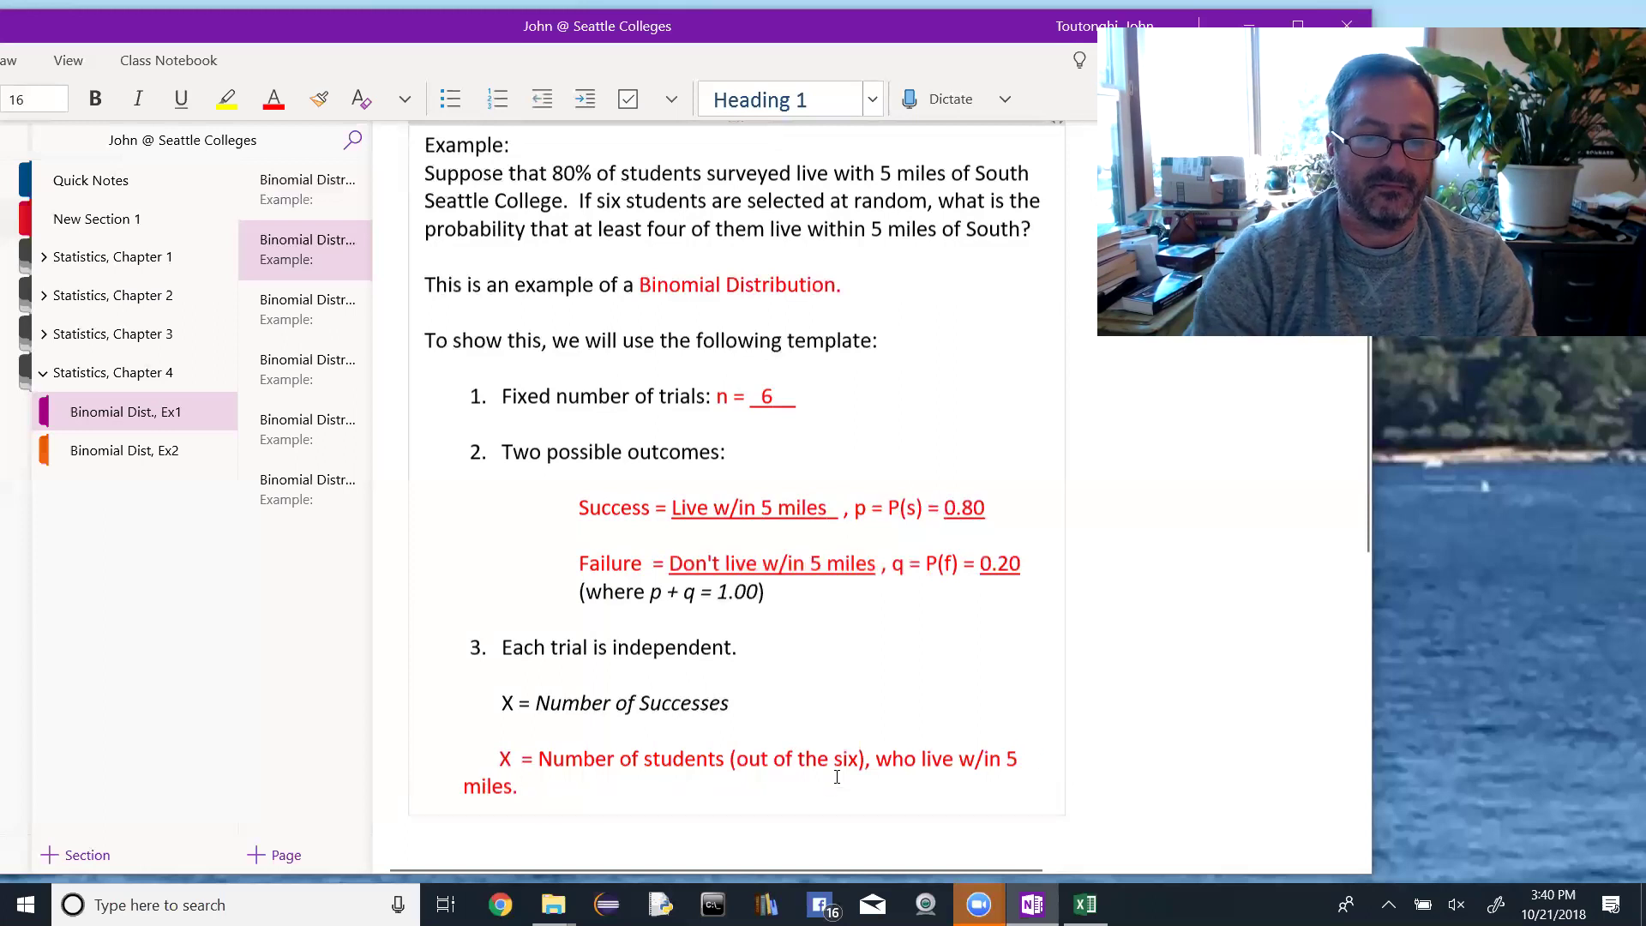
# Step: Undo an accidental table conversion, keeping the X definition as plain text
pyautogui.click(465, 786)
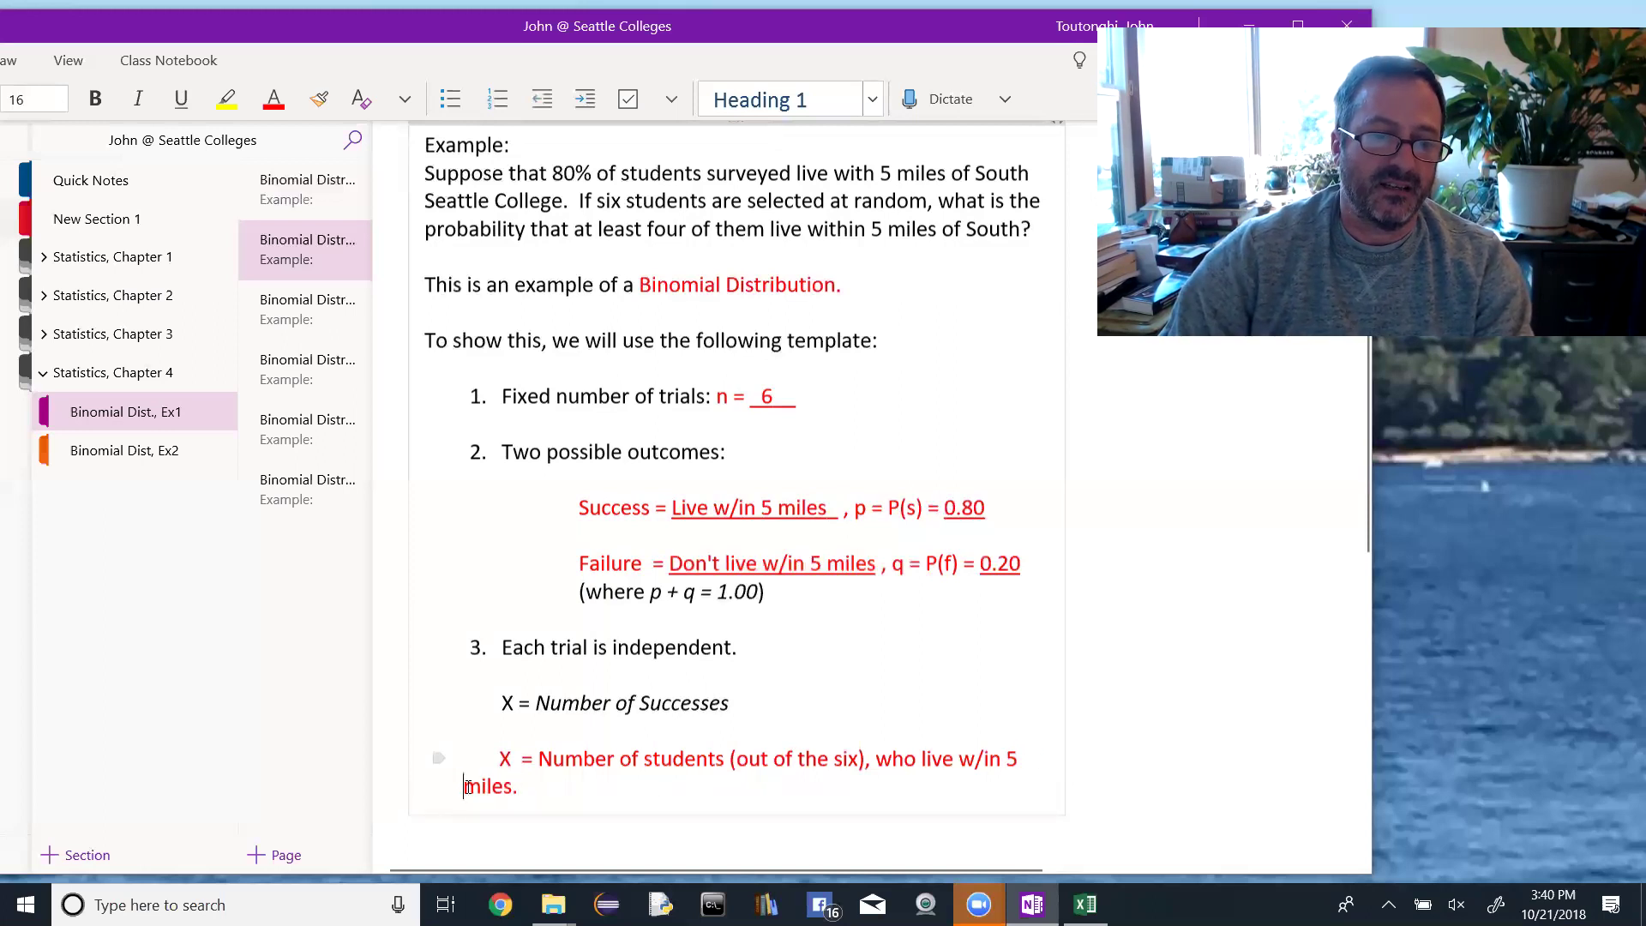
pyautogui.press('Tab')
pyautogui.press('Tab')
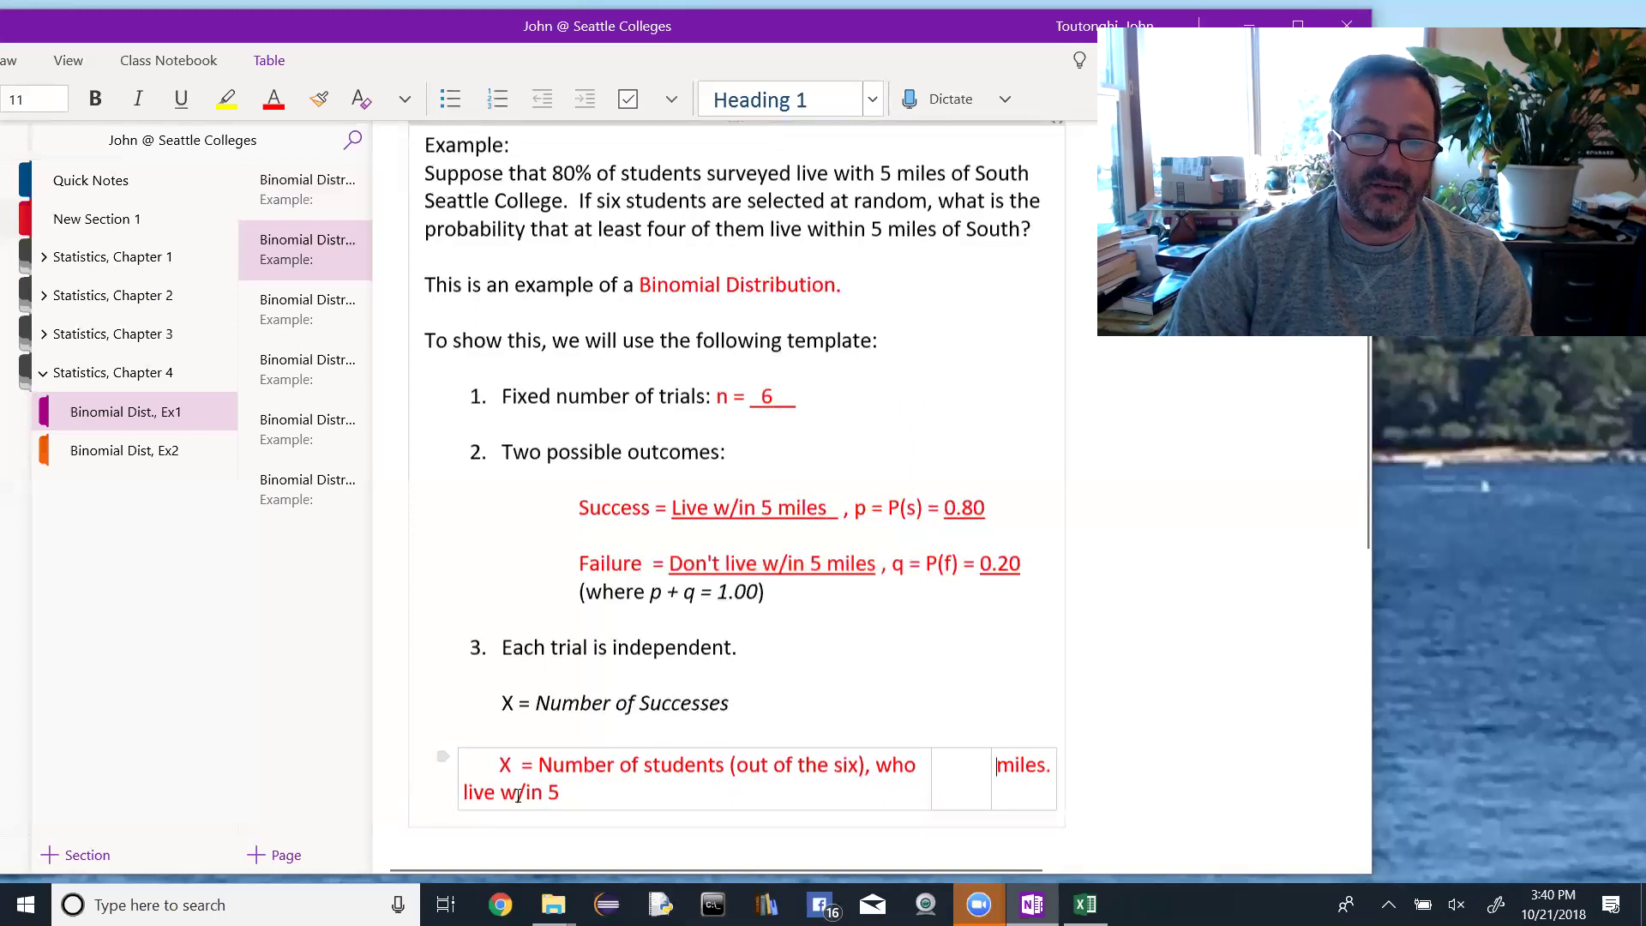
pyautogui.hotkey('ctrl', 'z')
pyautogui.hotkey('ctrl', 'z')
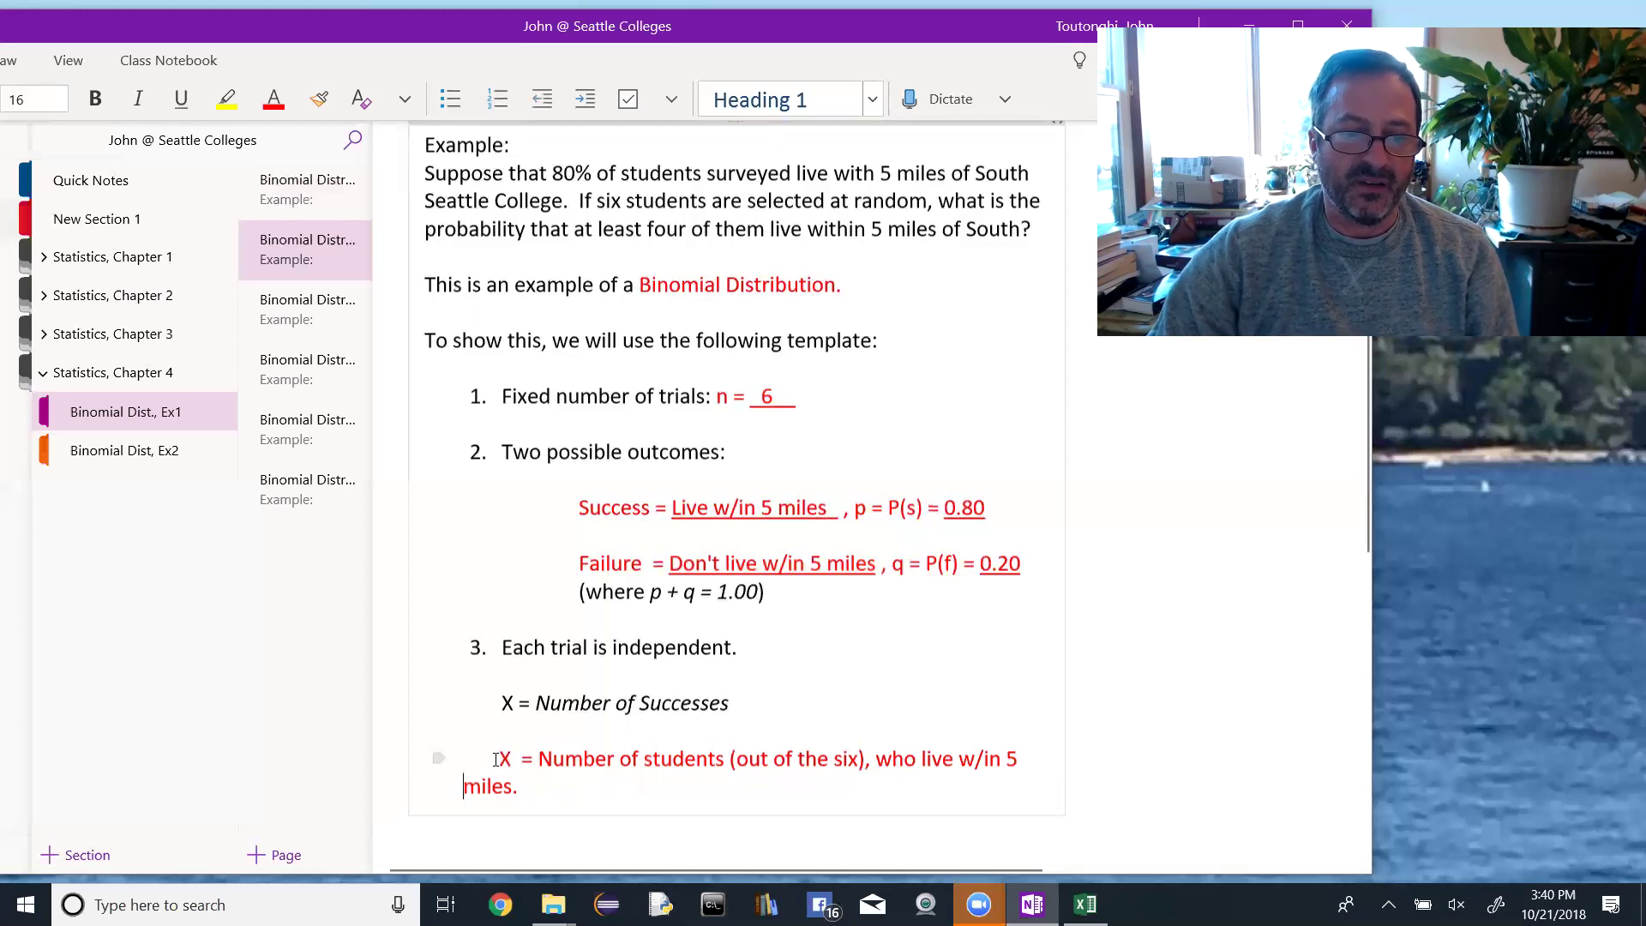
pyautogui.click(495, 760)
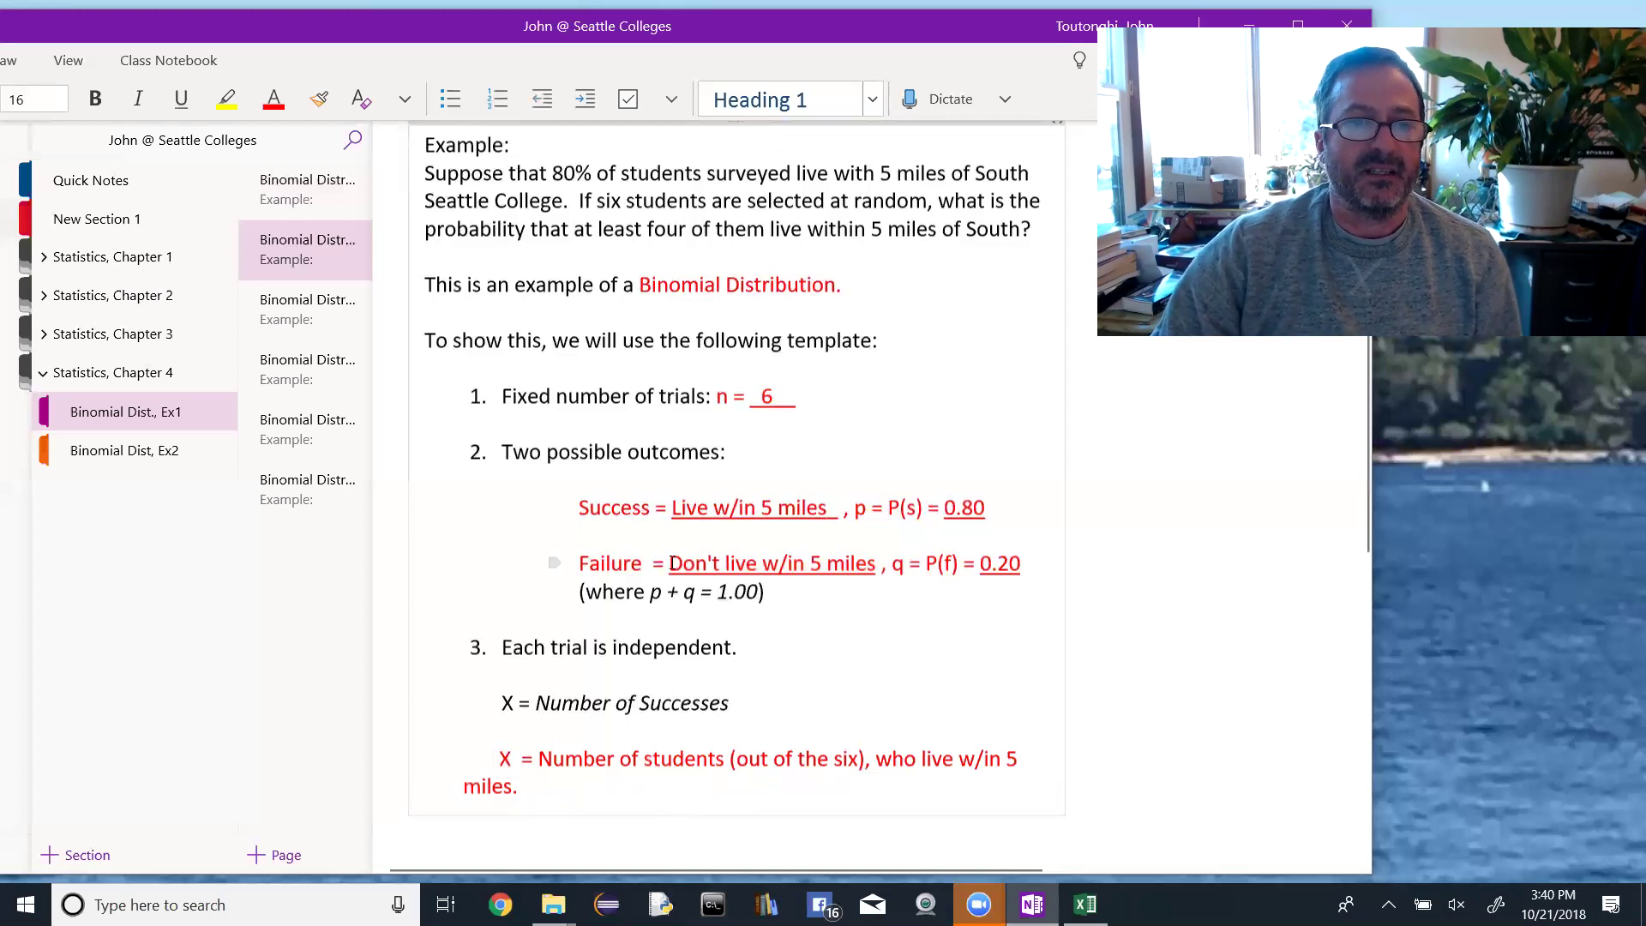
# Step: Open the third Binomial Distribution page and highlight the failure probability 0.20
pyautogui.click(299, 336)
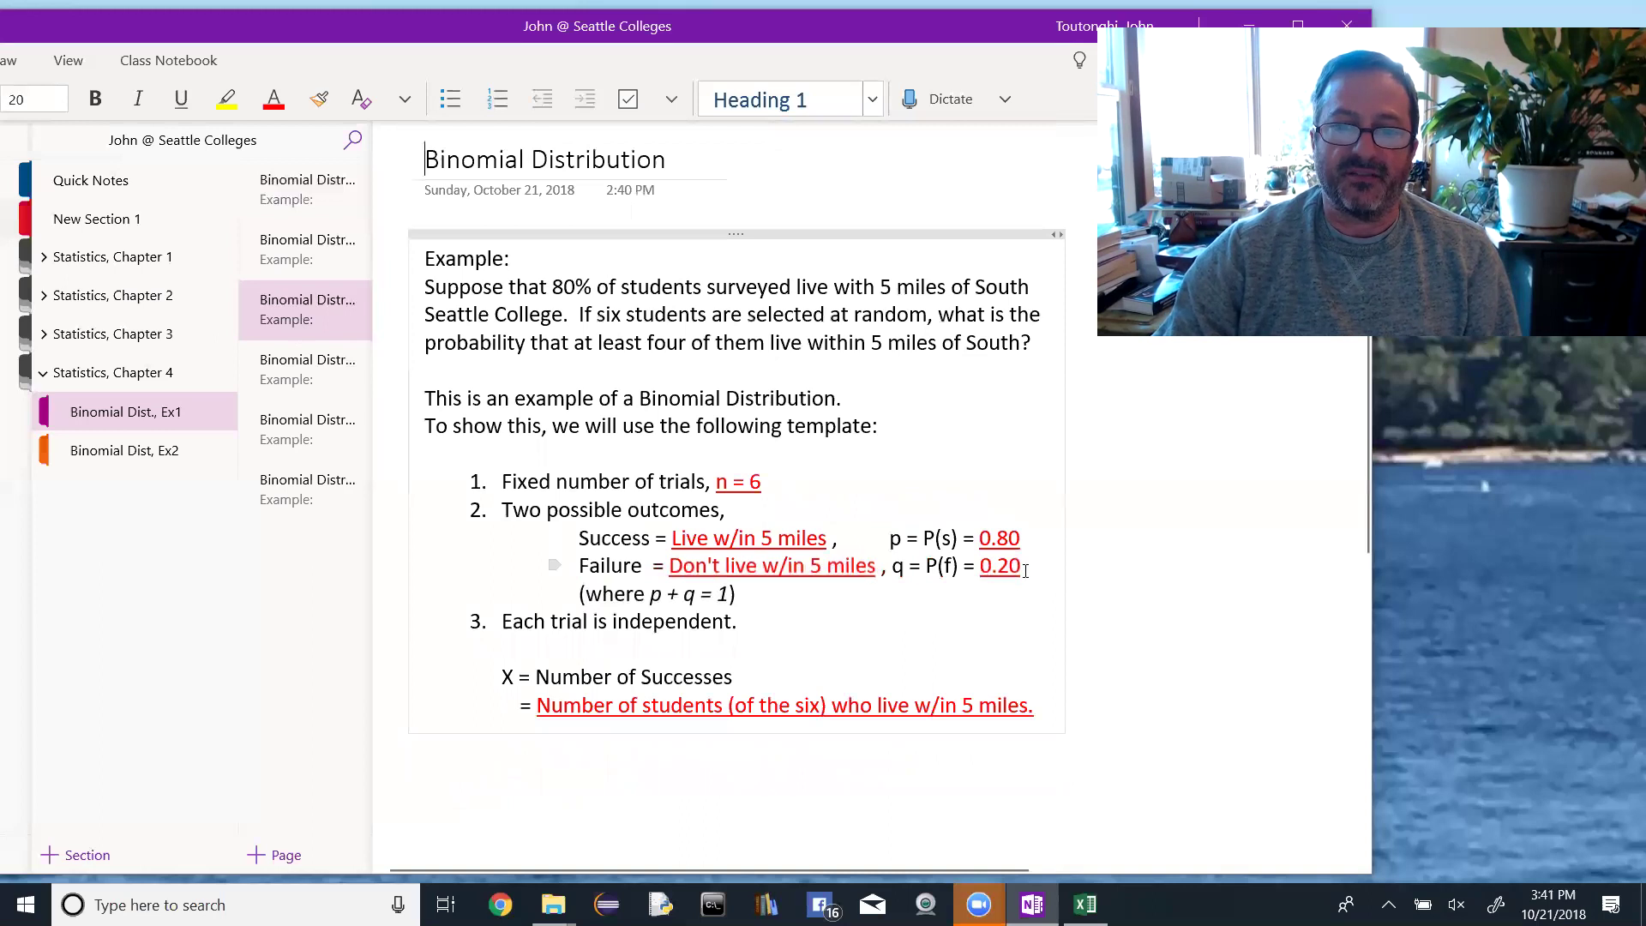
pyautogui.moveTo(1025, 571); pyautogui.dragTo(964, 569)
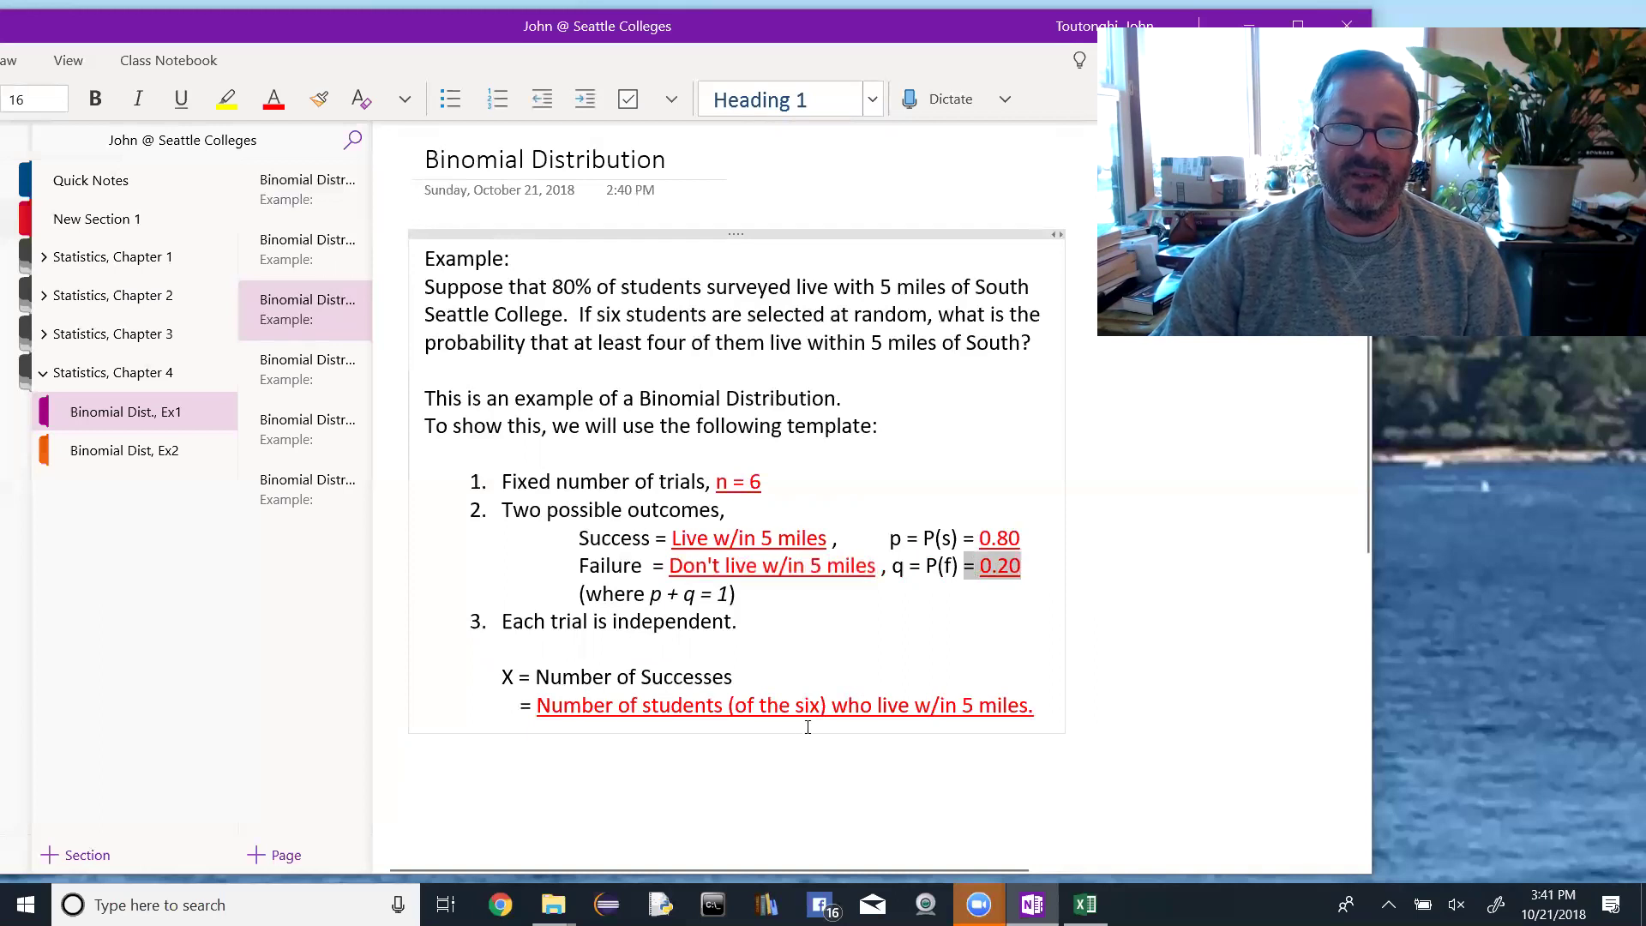
# Step: Open the X ~ B(6, 0.80) BINOM.DIST page, highlight its notation and arguments, and bring up Excel Book1
pyautogui.click(329, 360)
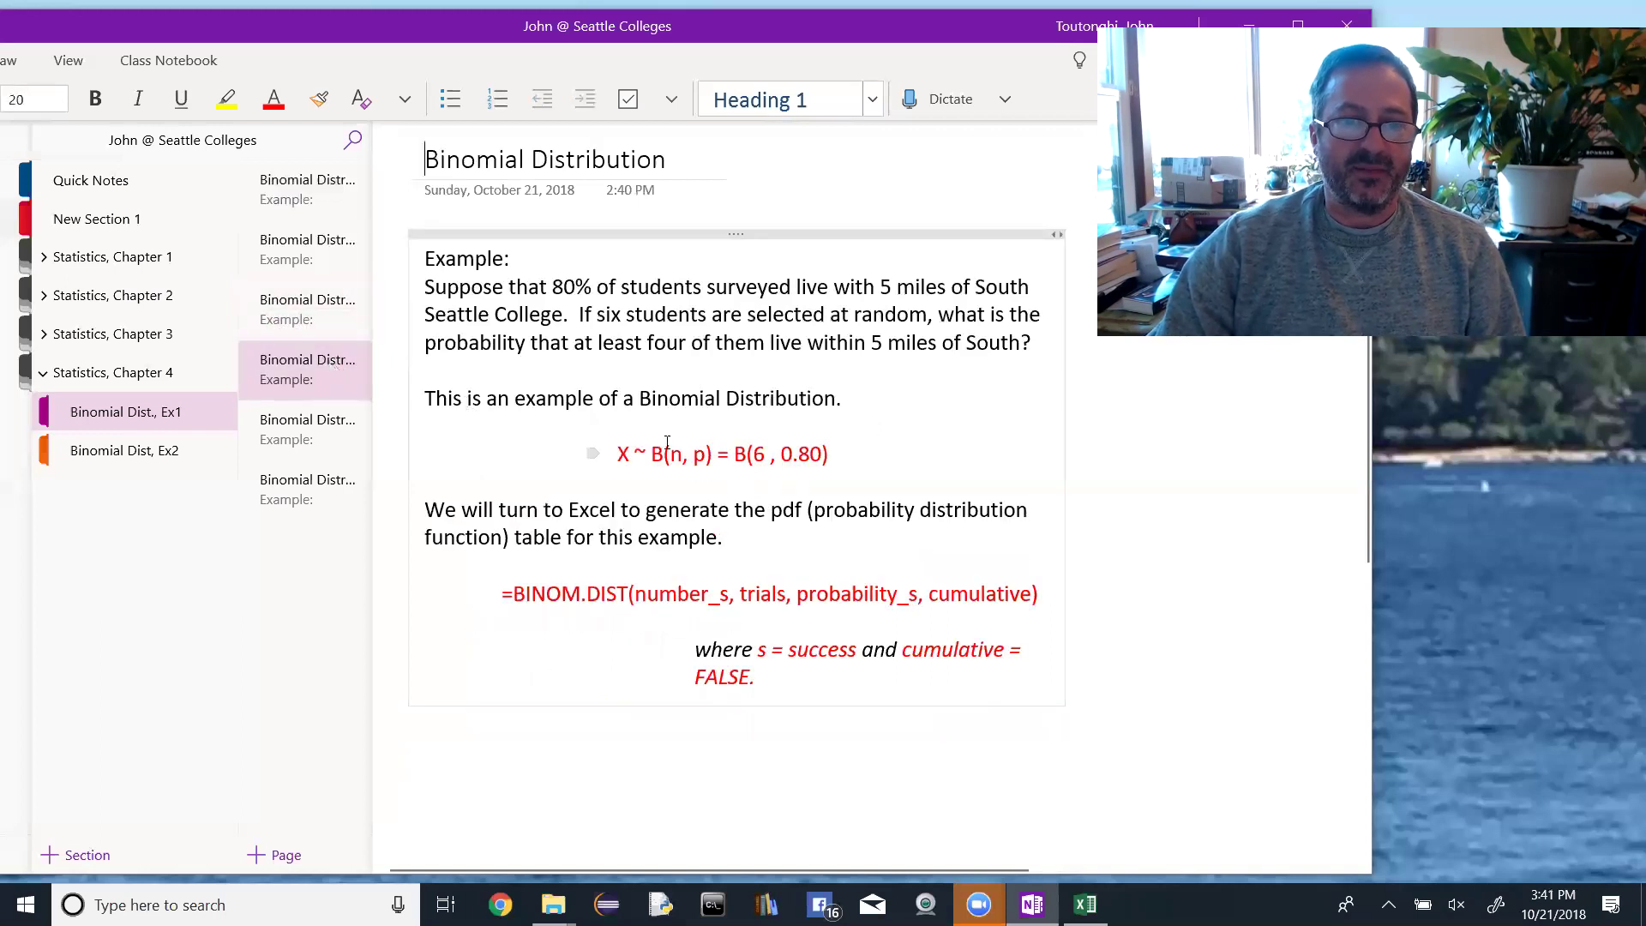
pyautogui.moveTo(651, 453); pyautogui.dragTo(706, 454)
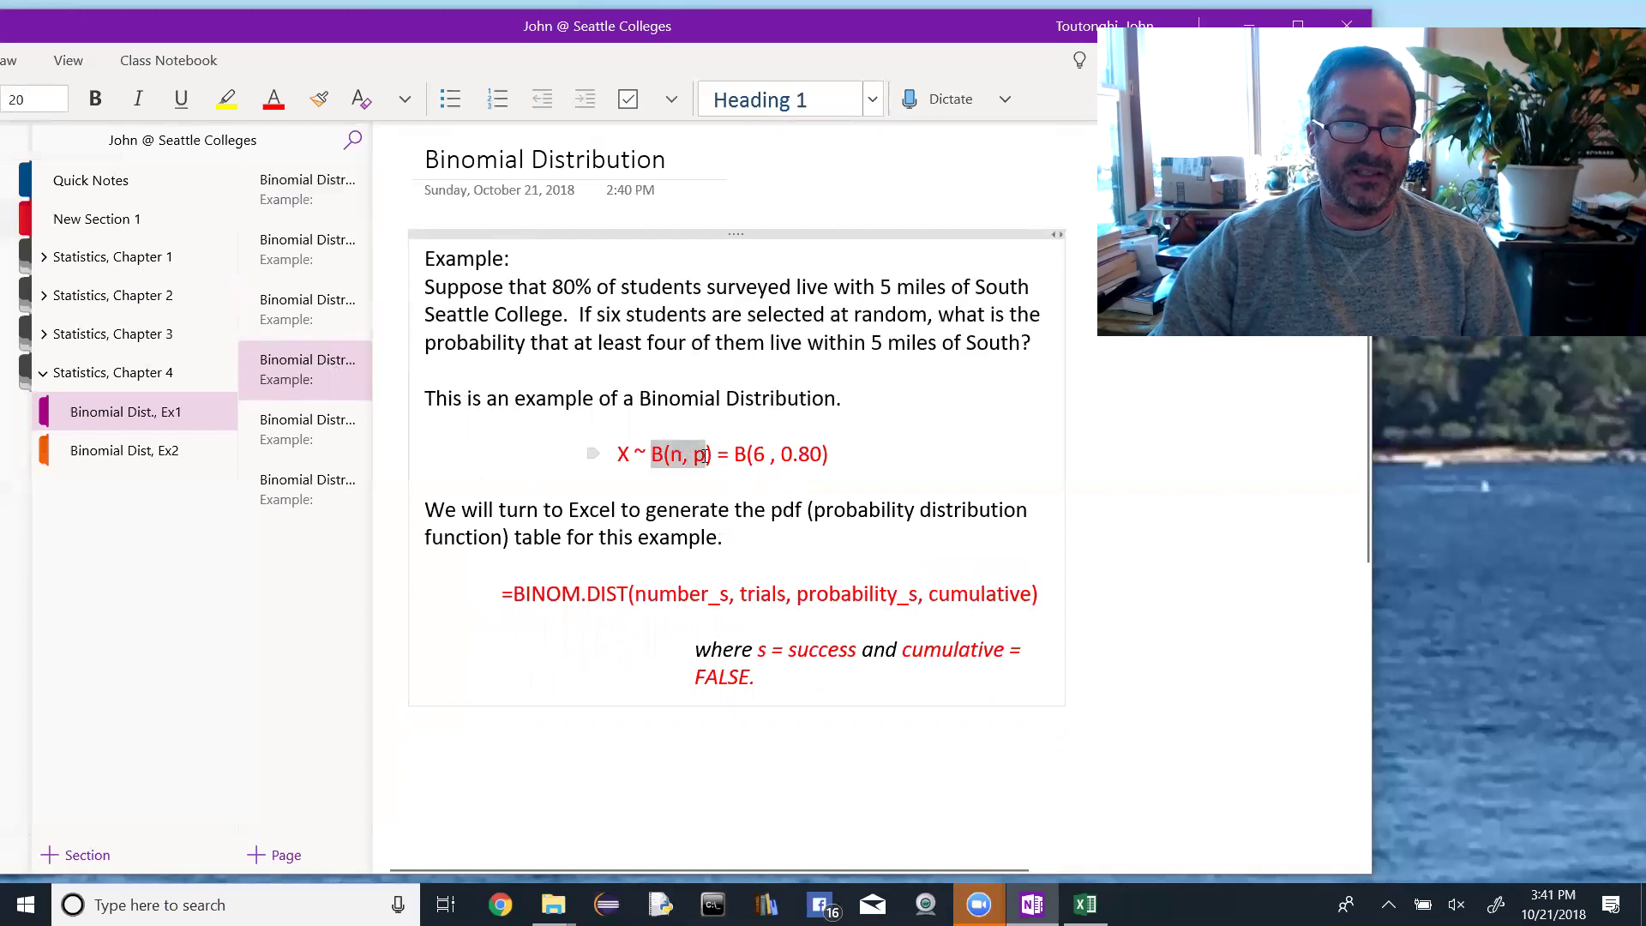
pyautogui.doubleClick(639, 452)
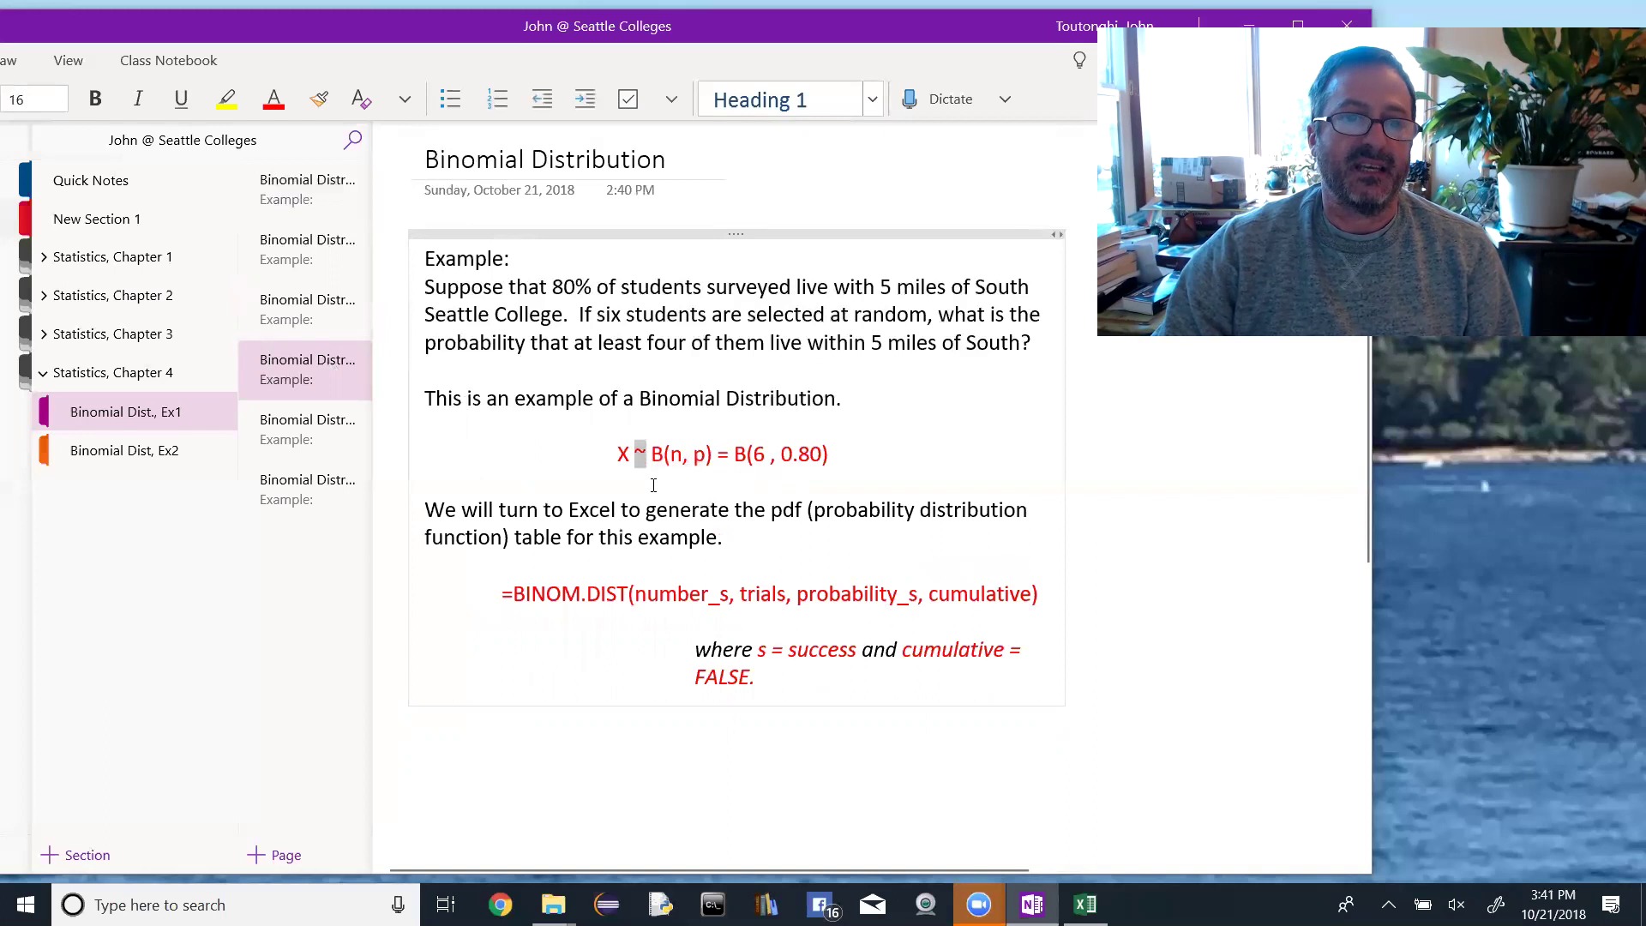
pyautogui.moveTo(651, 455); pyautogui.dragTo(823, 455)
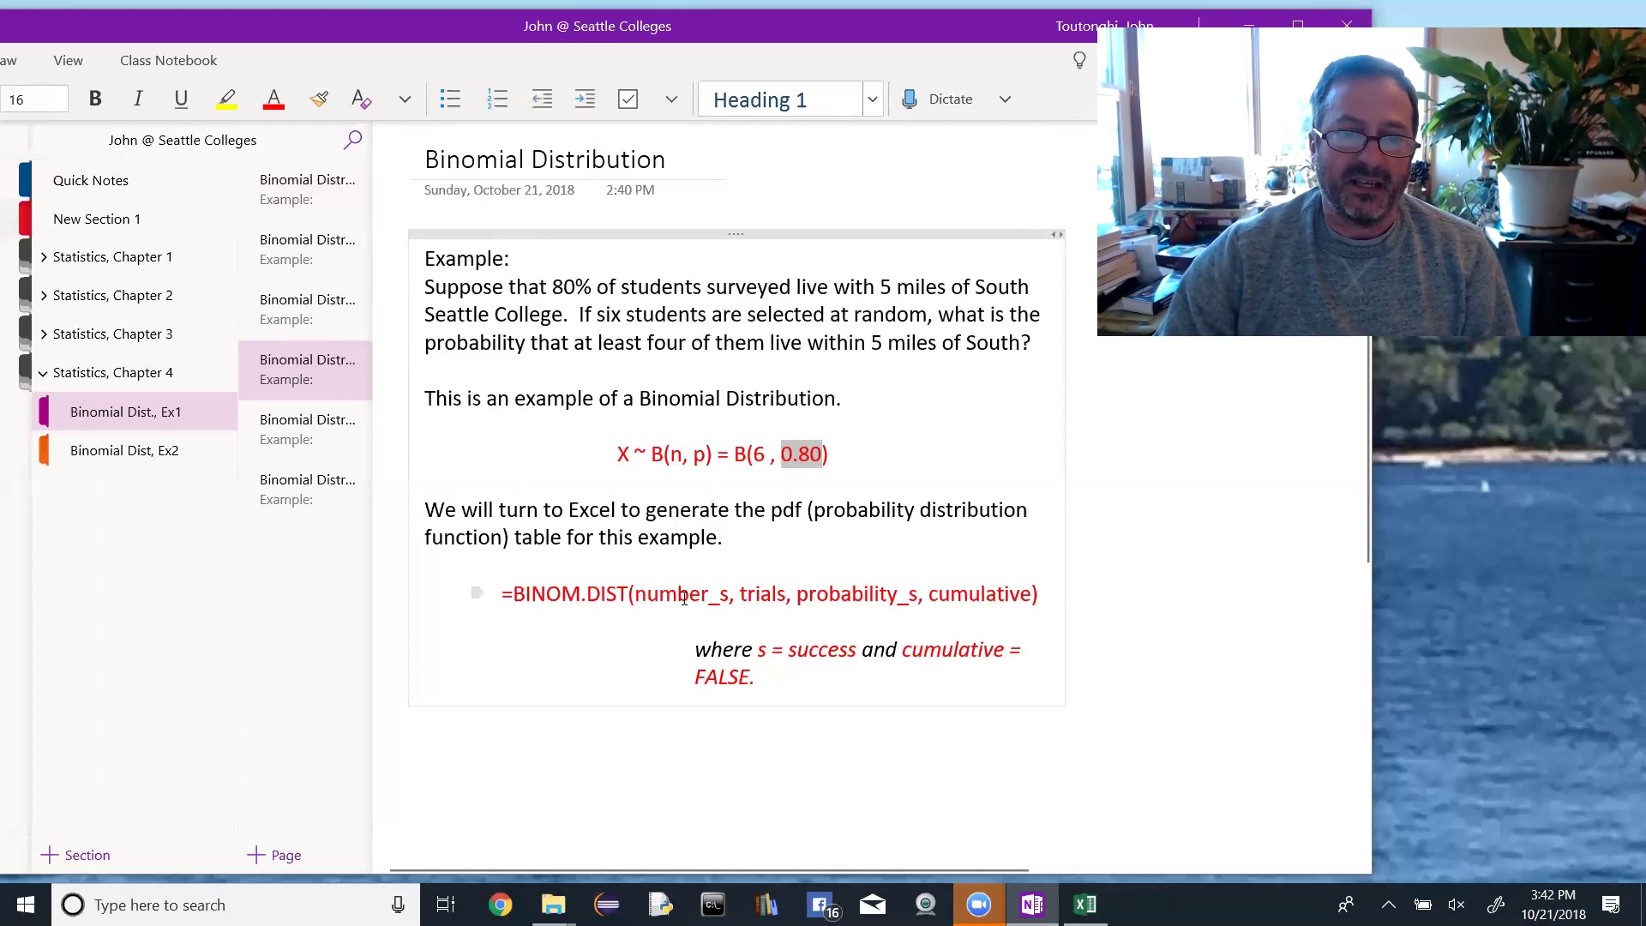
pyautogui.moveTo(636, 596); pyautogui.dragTo(1034, 598)
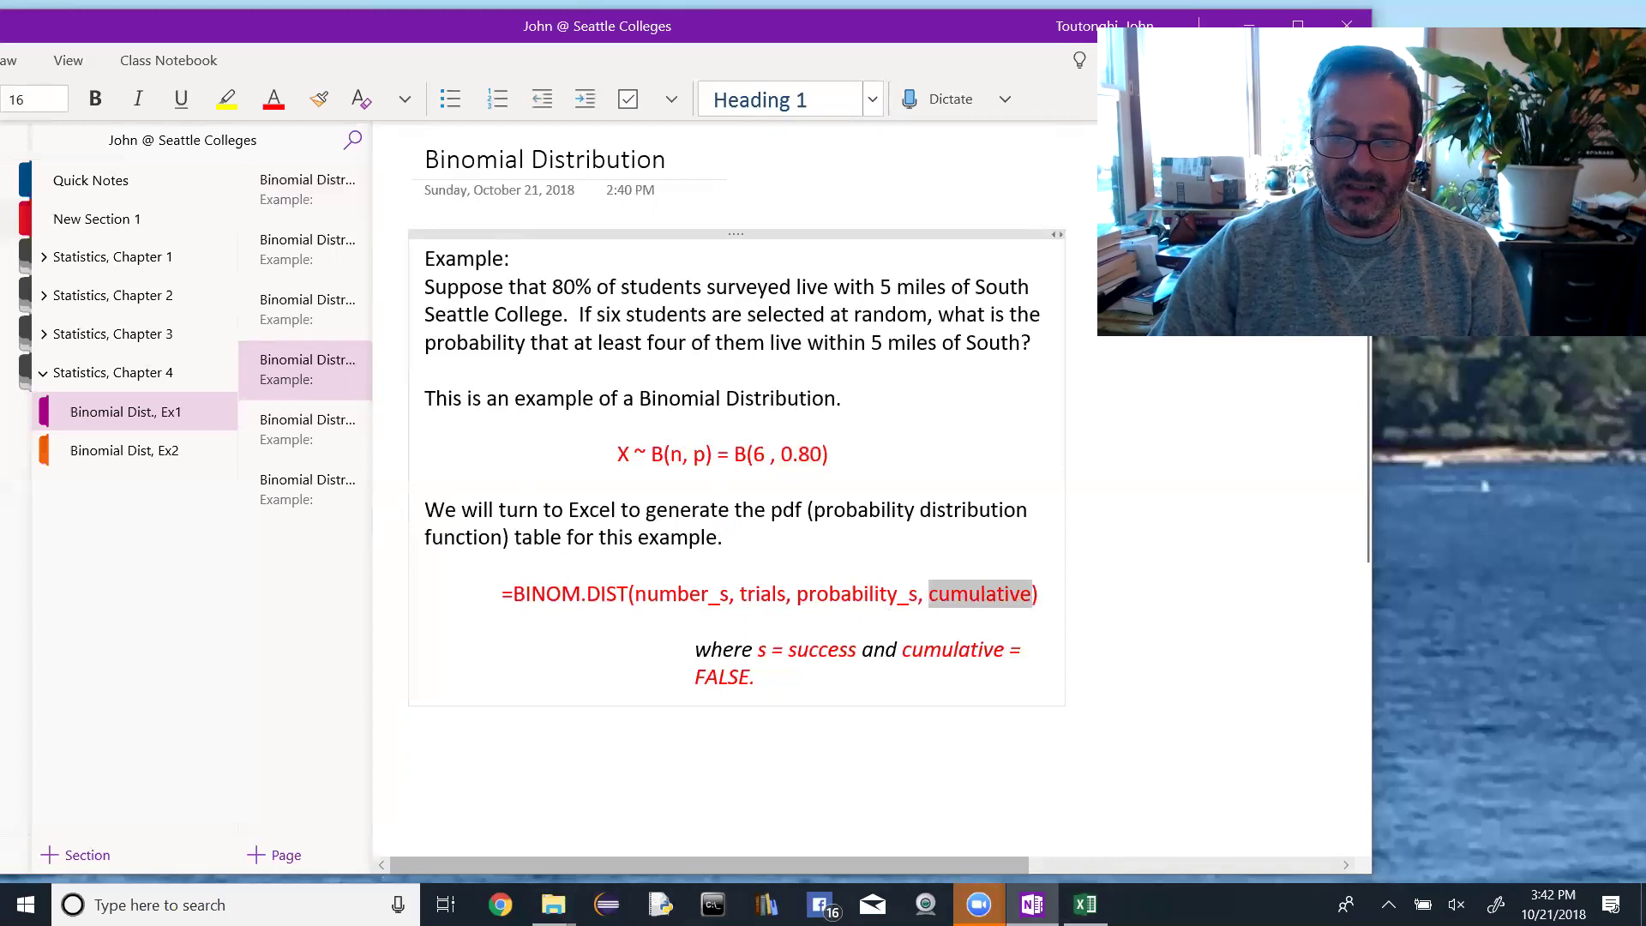
pyautogui.click(1086, 905)
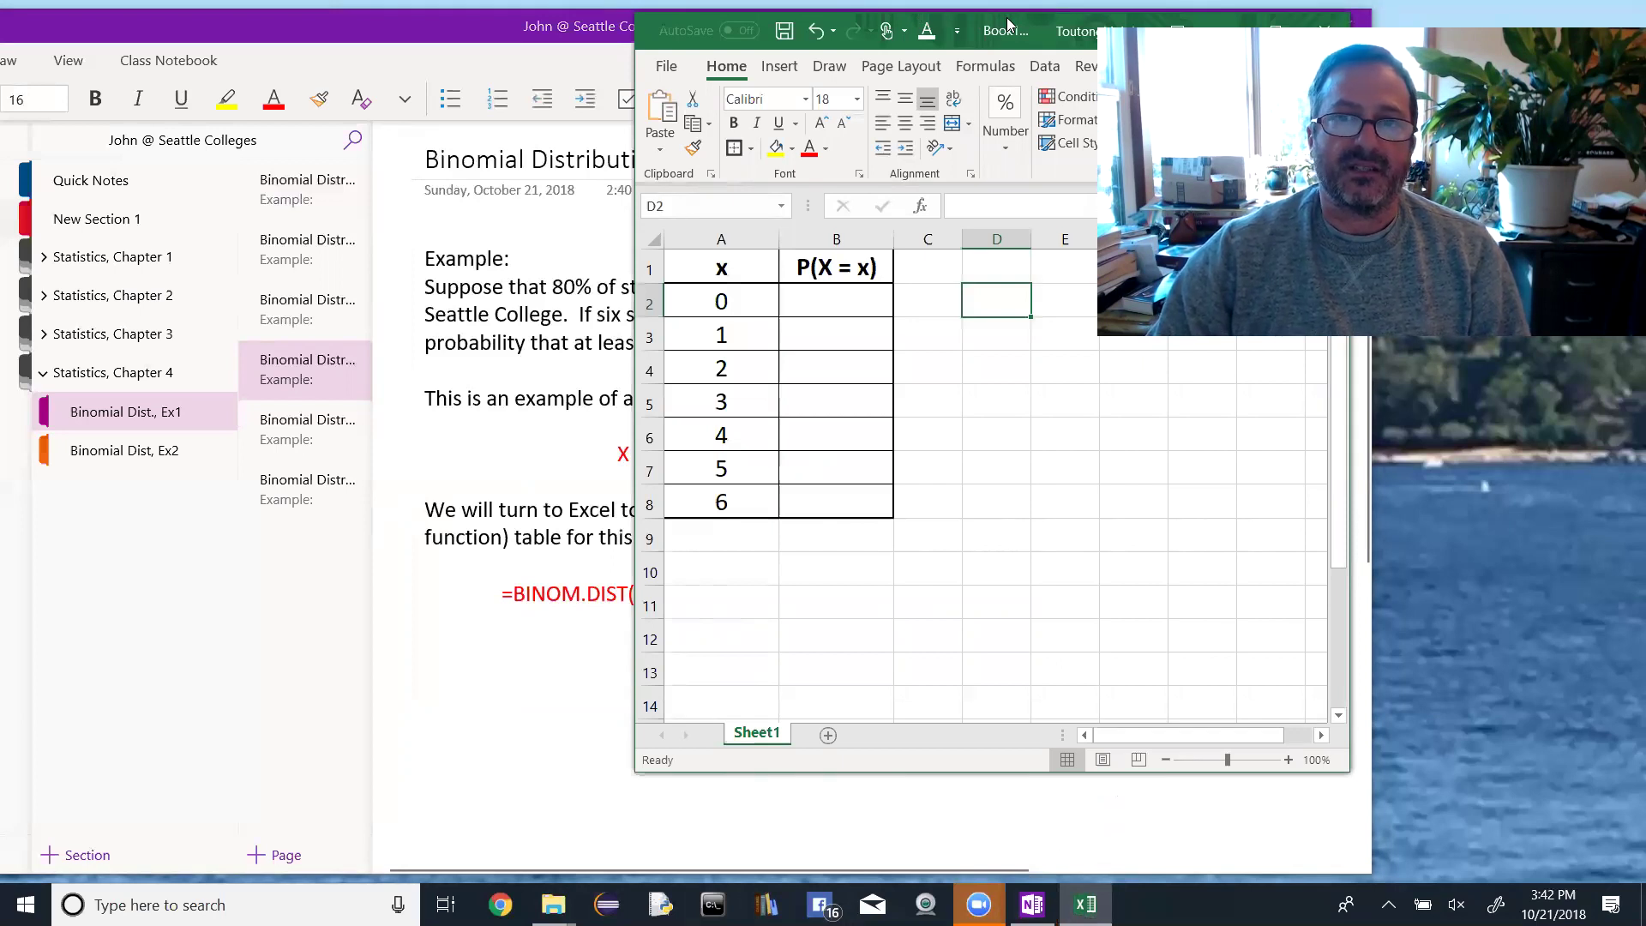
# Step: Review the x values 0 through 6 listed in column A
pyautogui.moveTo(1009, 24); pyautogui.dragTo(773, 24)
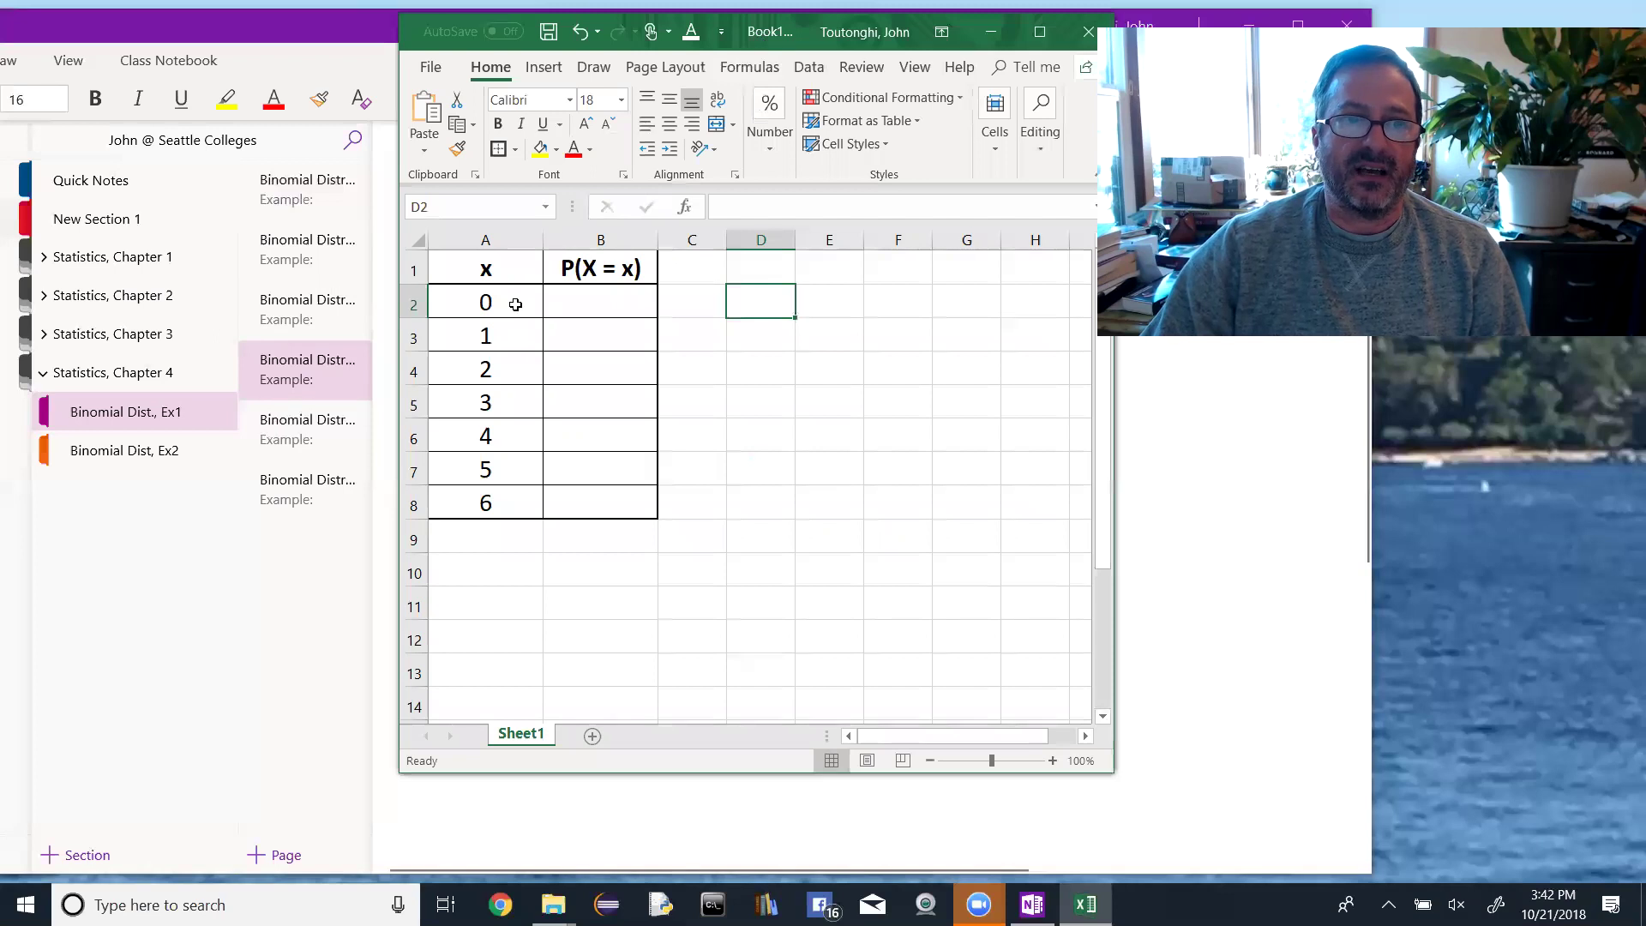
pyautogui.click(515, 303)
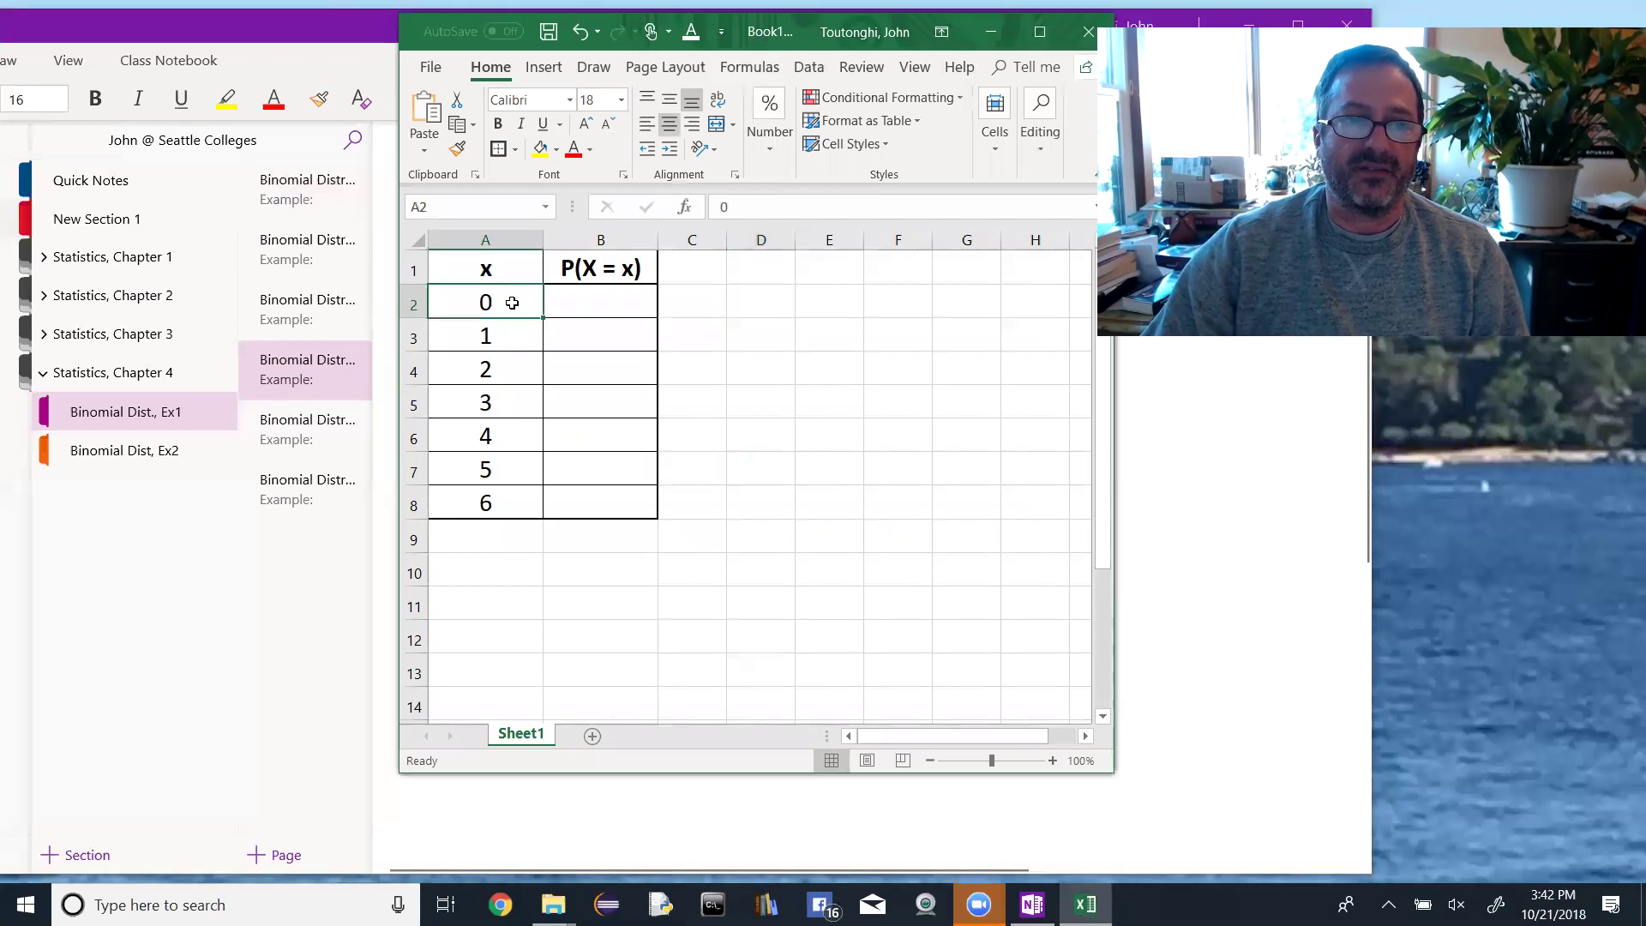
pyautogui.click(507, 337)
pyautogui.click(506, 369)
pyautogui.click(507, 404)
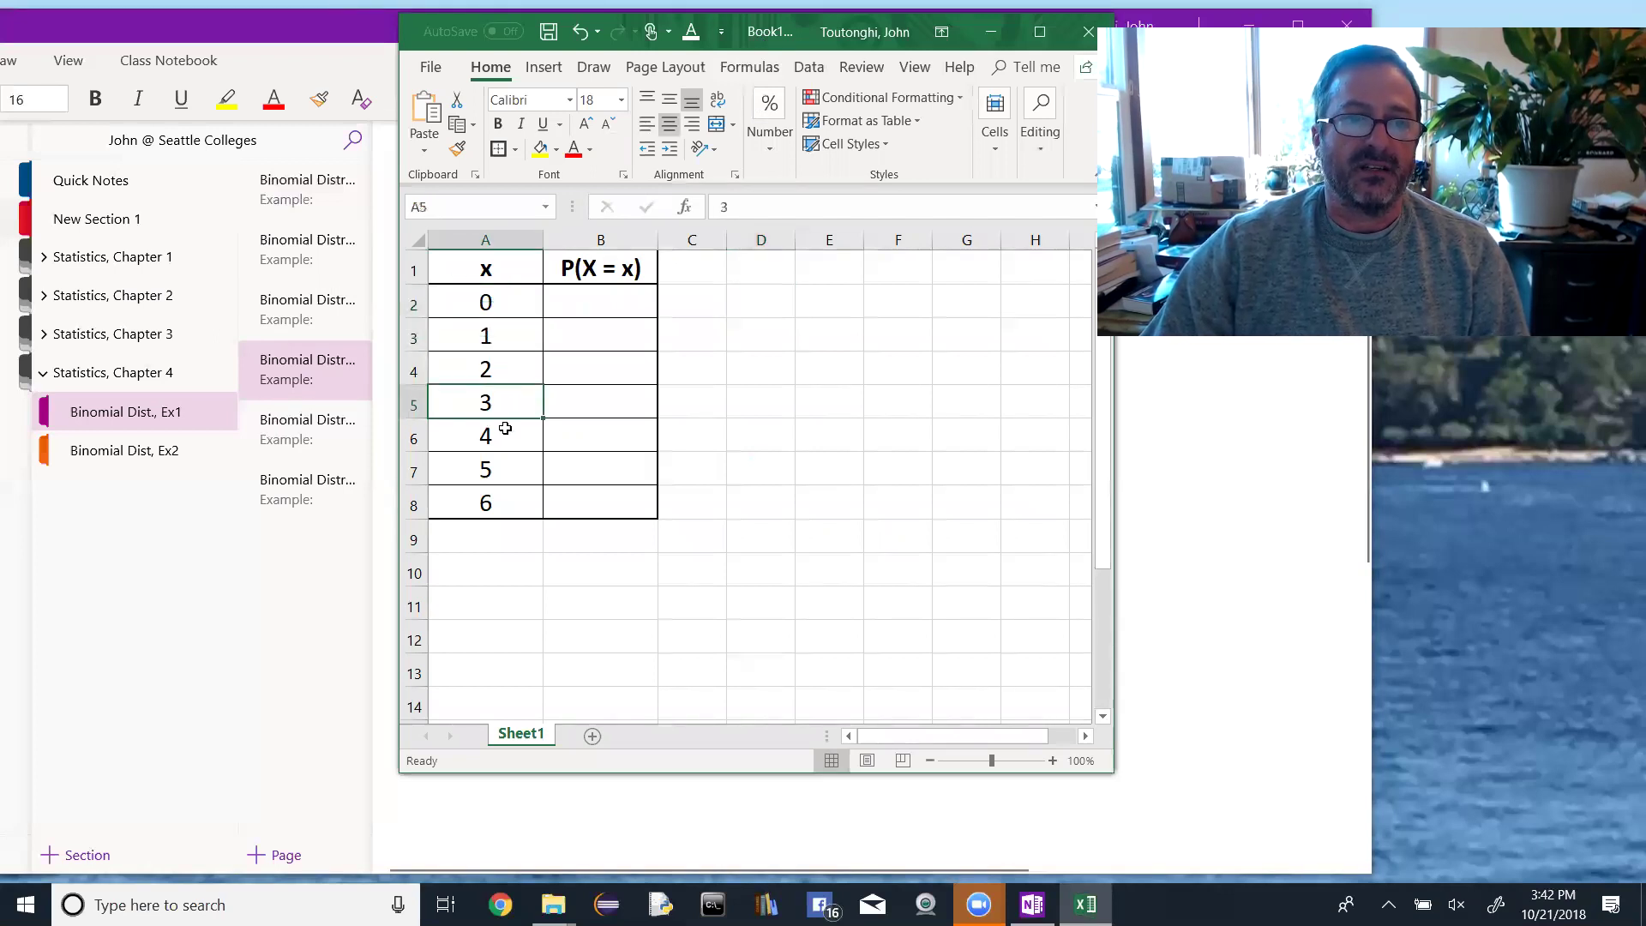
pyautogui.click(505, 439)
pyautogui.click(506, 473)
pyautogui.click(507, 497)
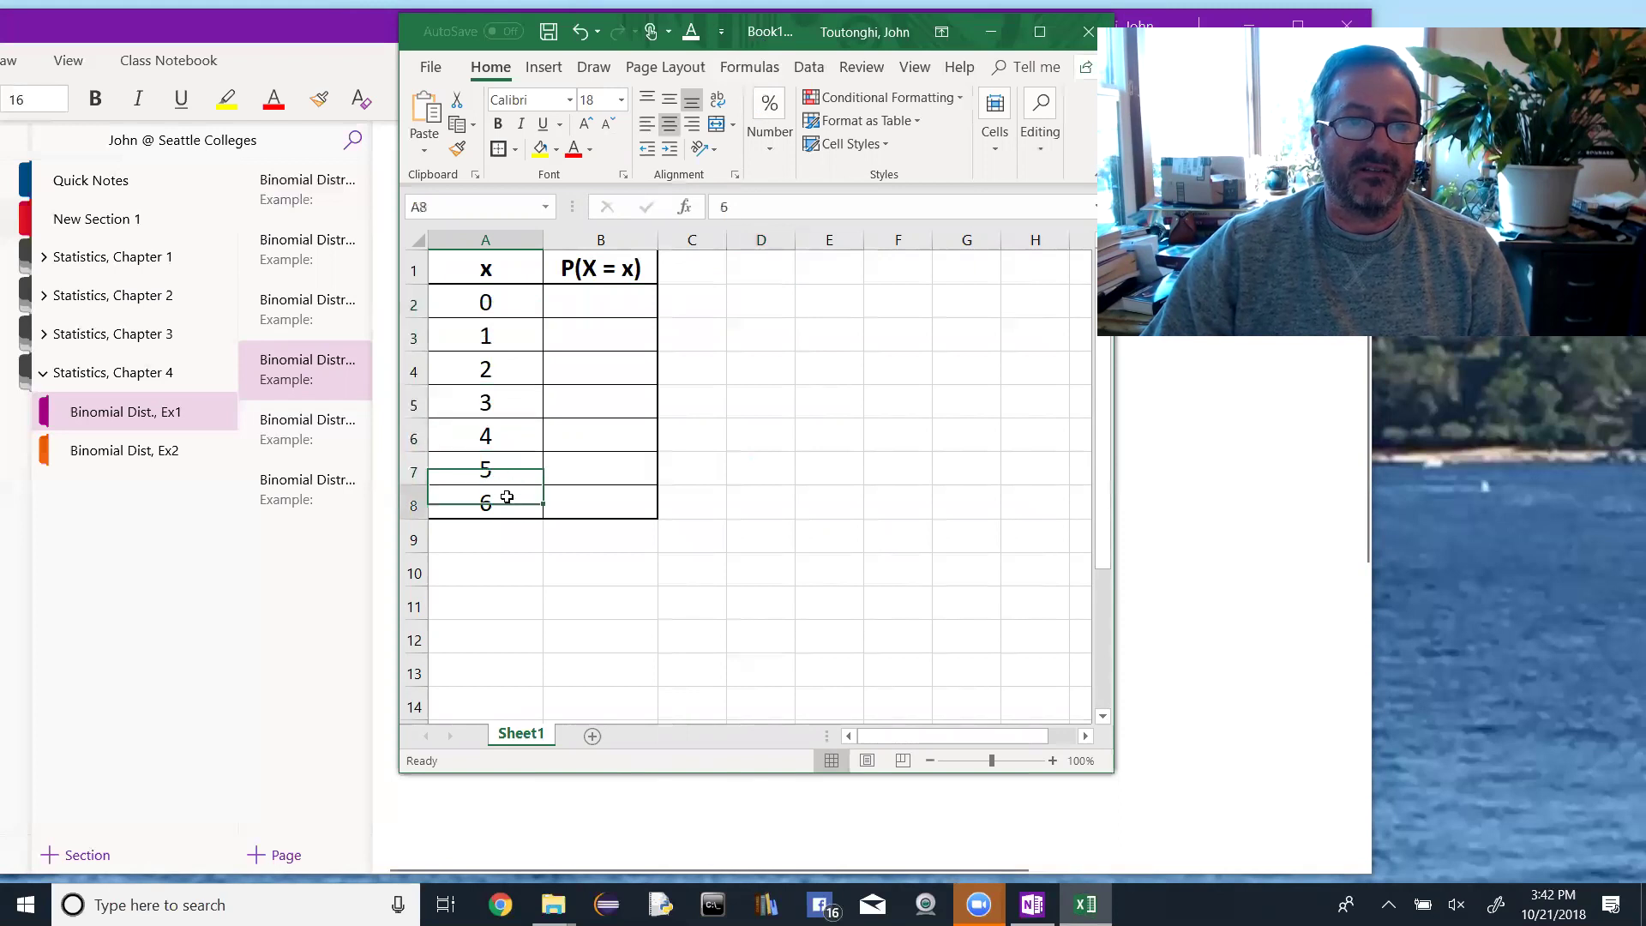
# Step: Enter =BINOM.DIST(A2, 6, 0.80, FALSE) in cell B2
pyautogui.click(579, 299)
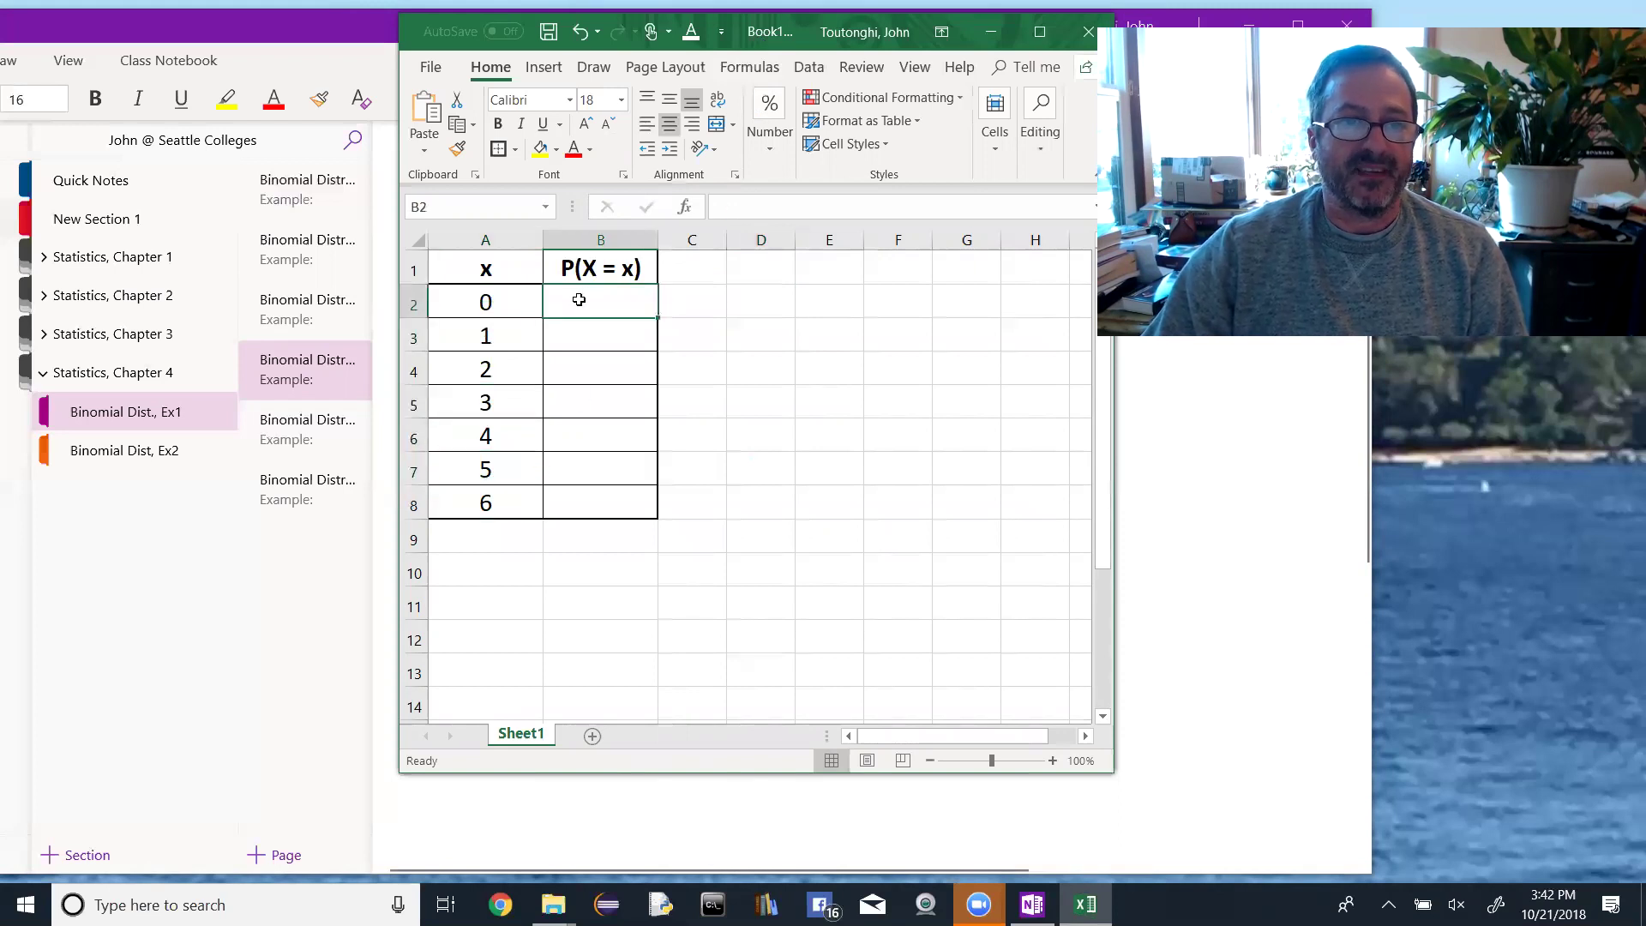
pyautogui.write('=')
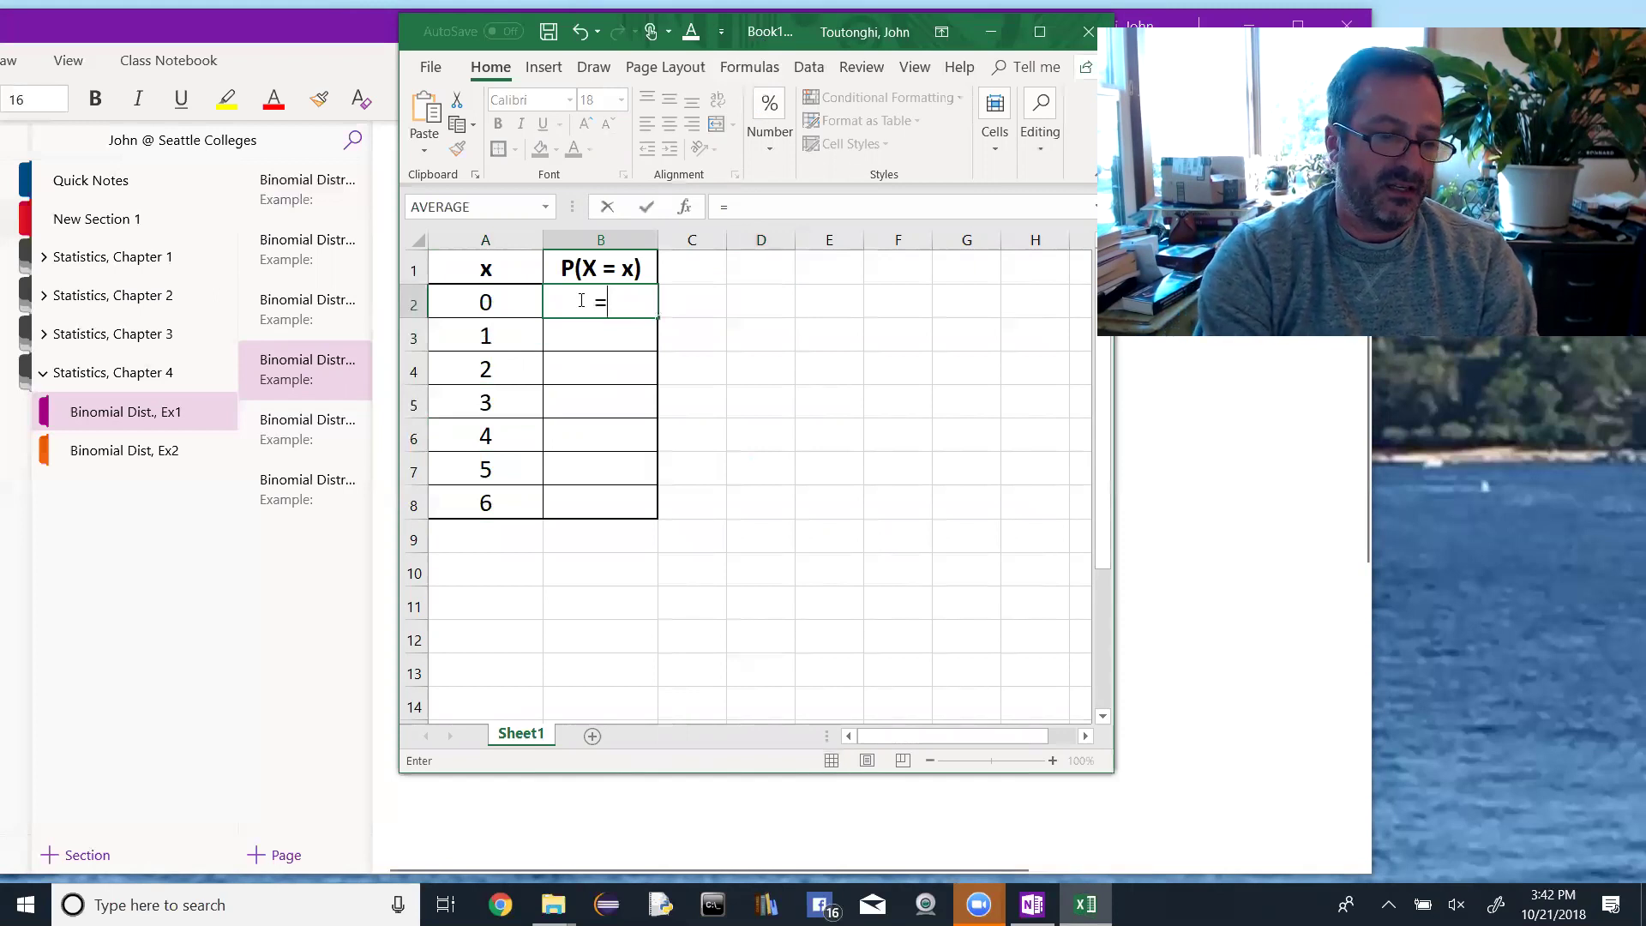
pyautogui.press('capslock')
pyautogui.write('BINO')
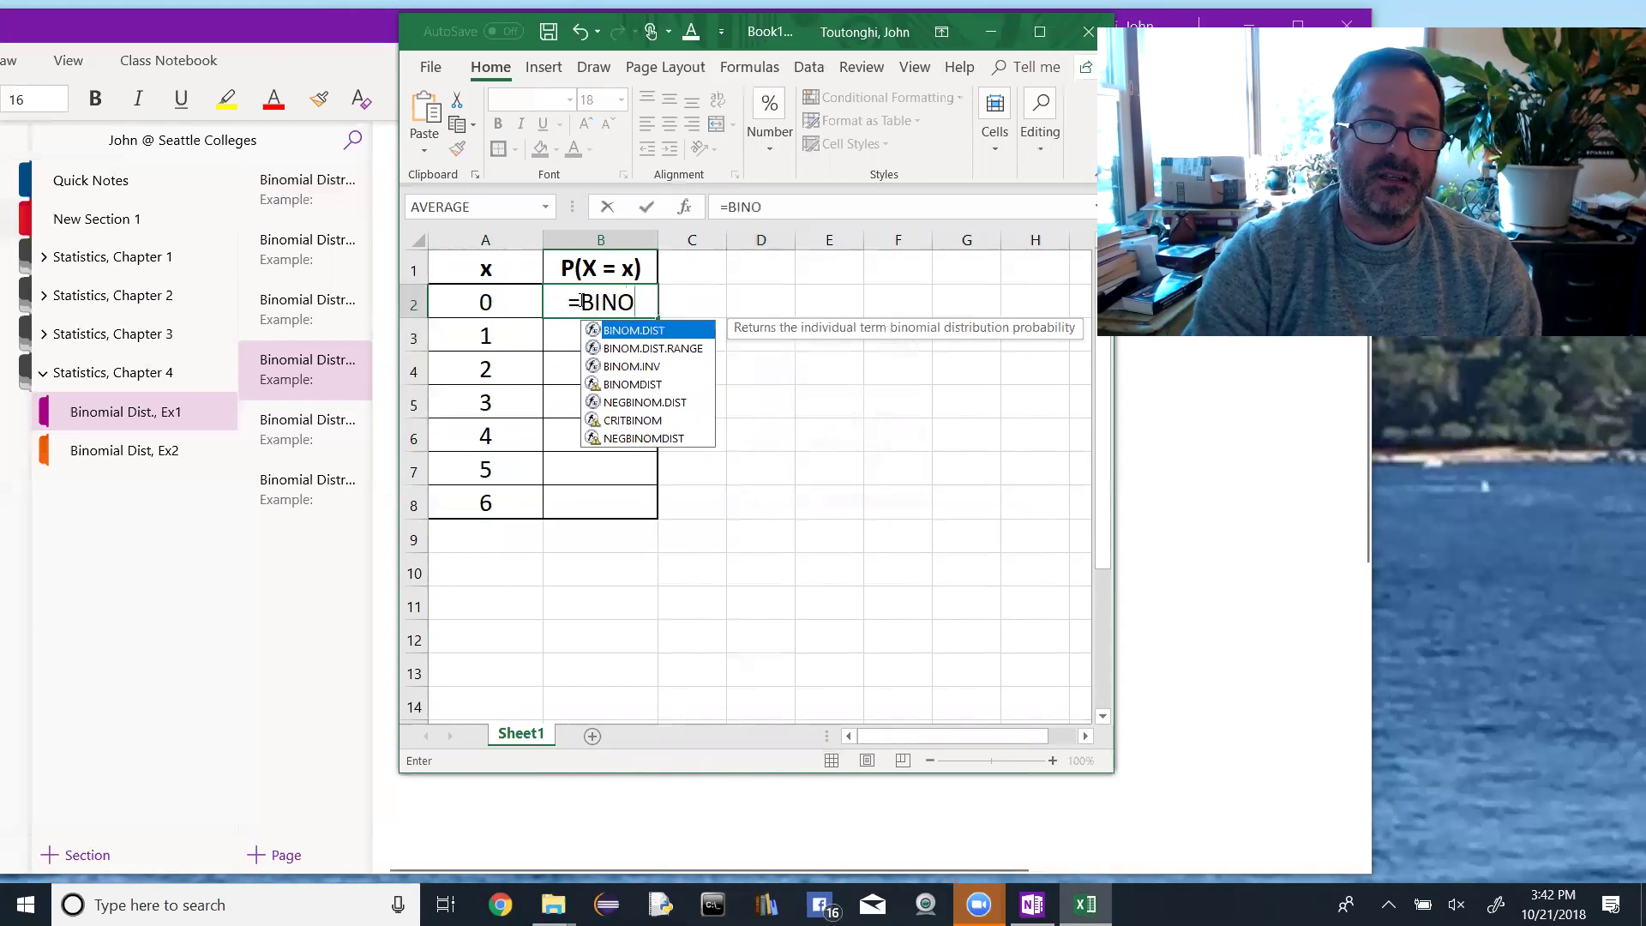
pyautogui.doubleClick(624, 333)
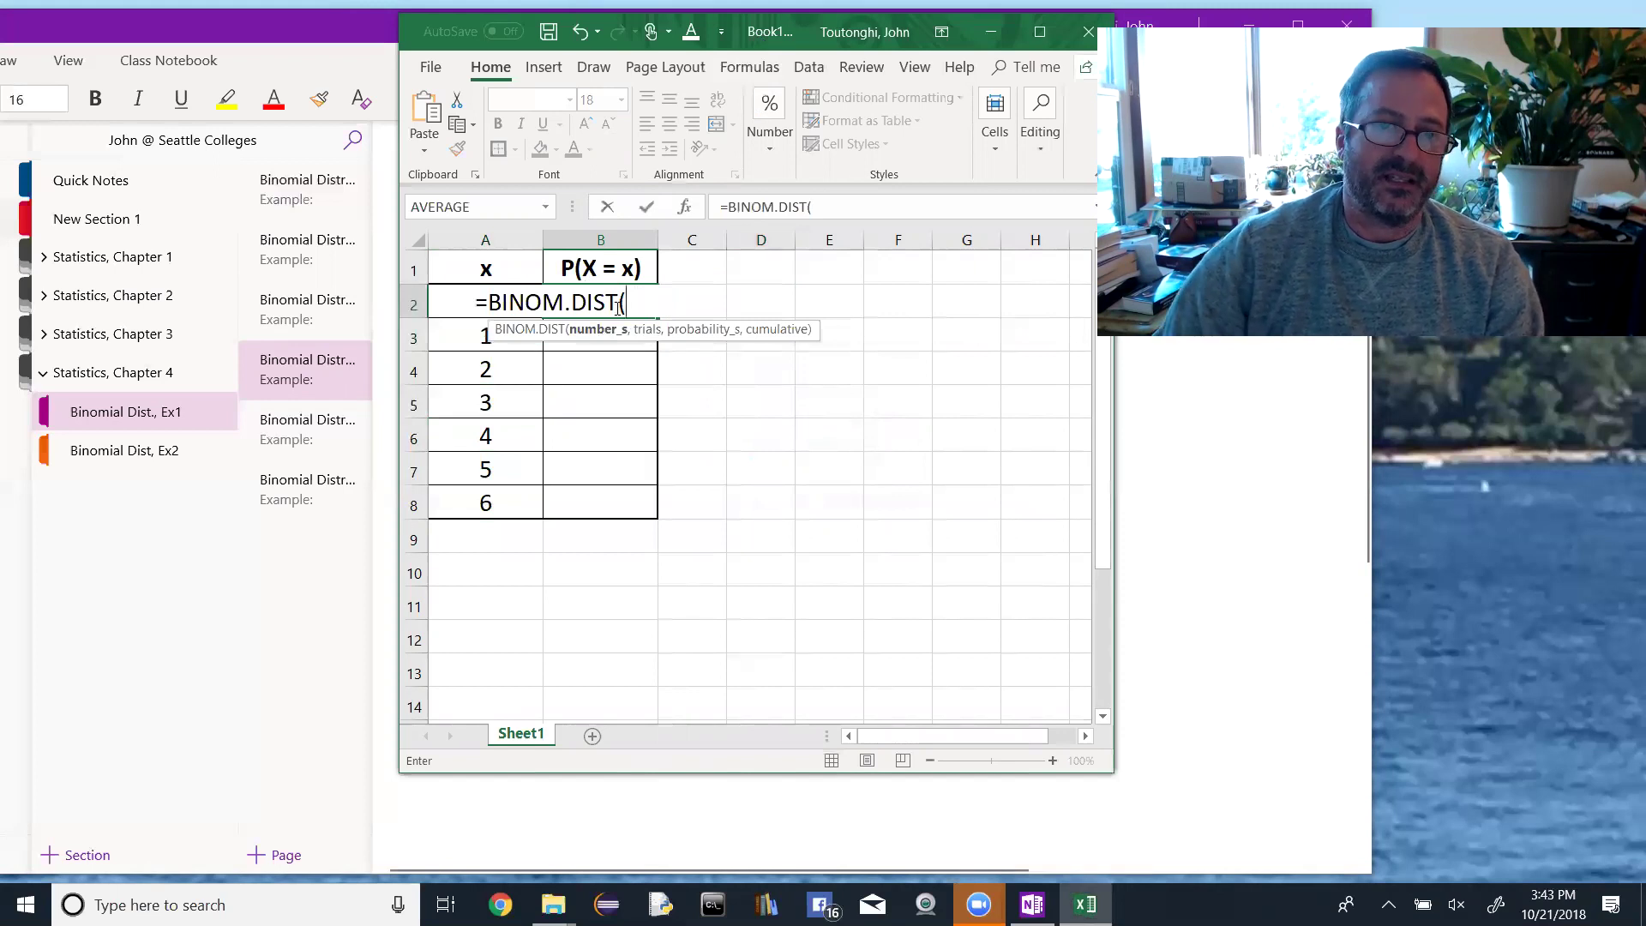
pyautogui.click(823, 210)
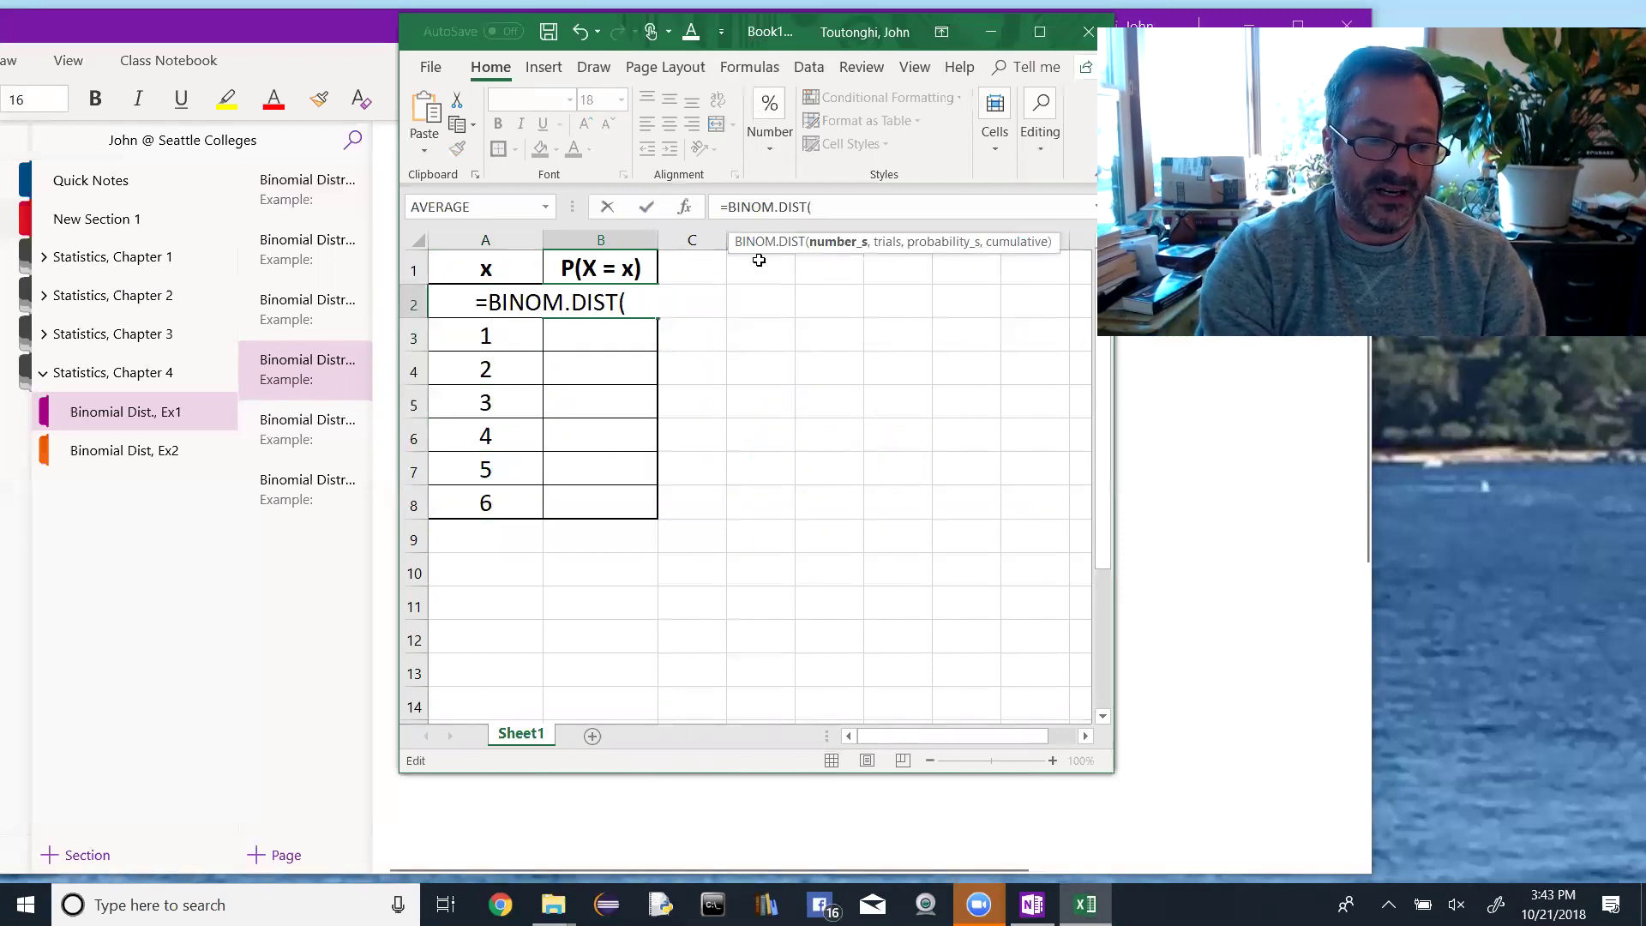
pyautogui.write('A2')
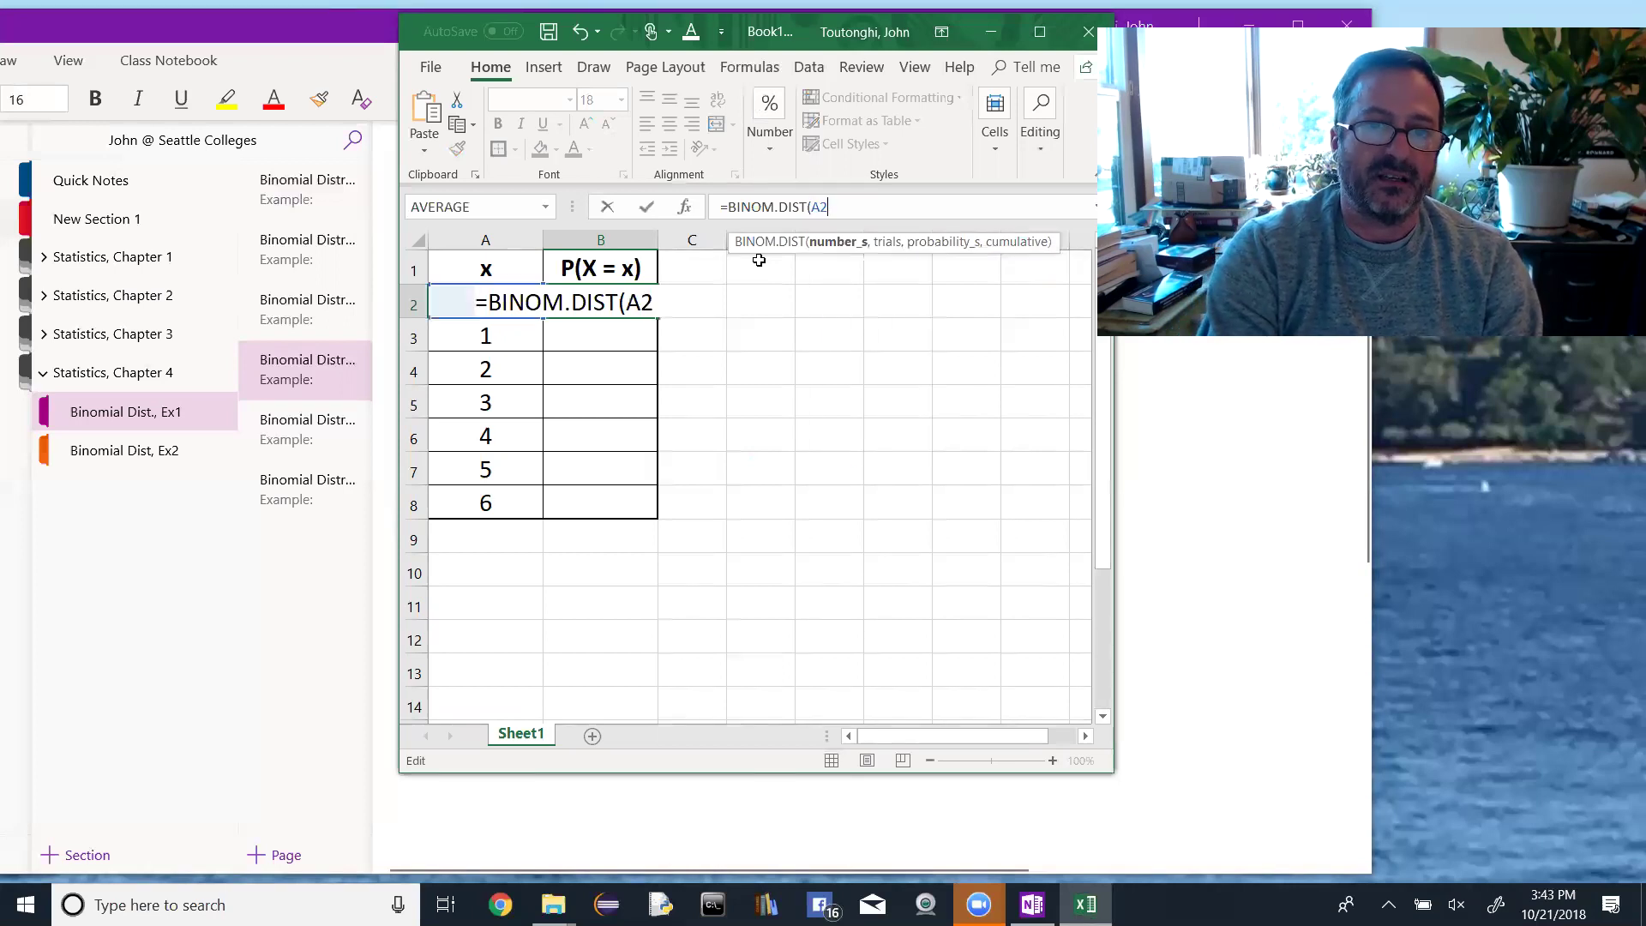
pyautogui.write(',')
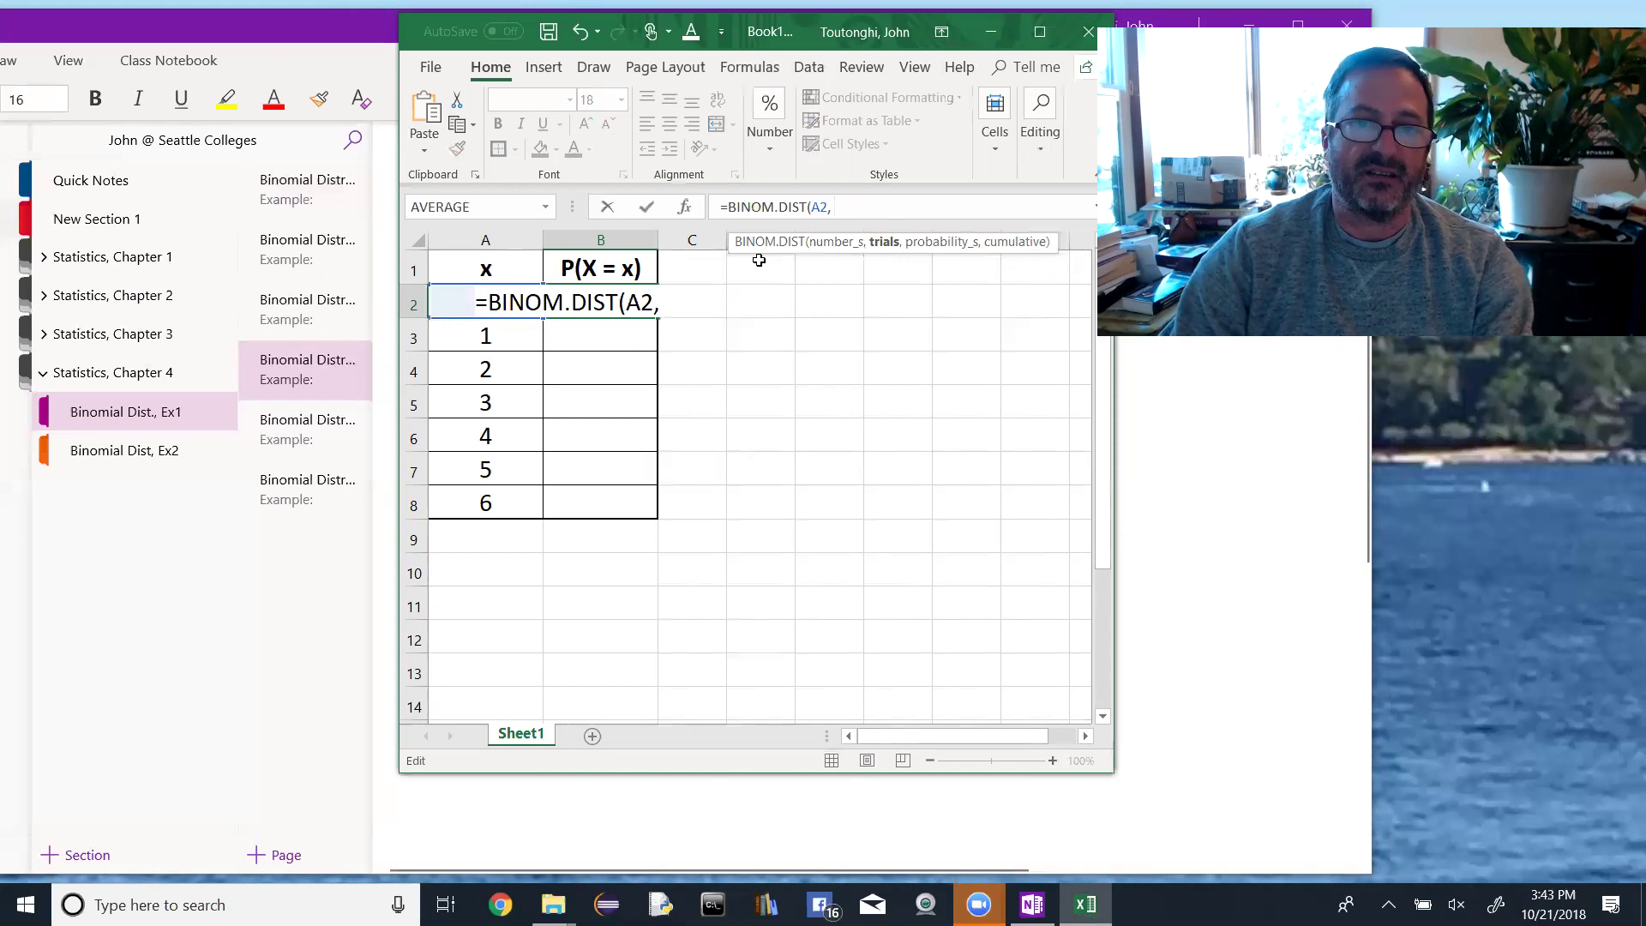
pyautogui.write(' 6,')
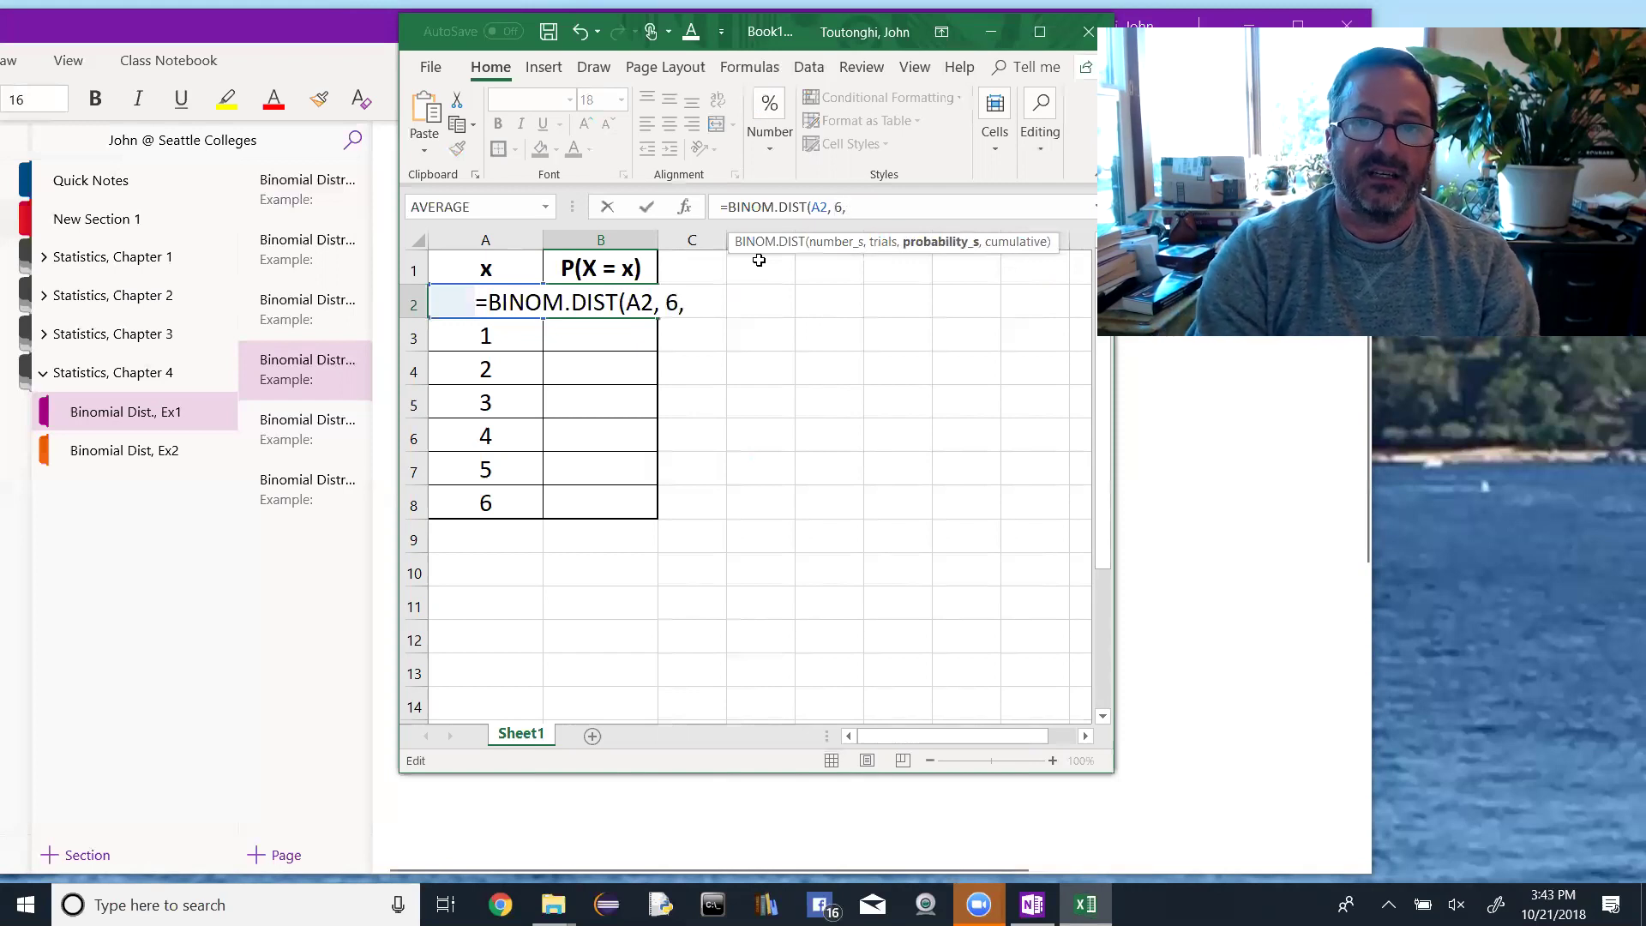
pyautogui.write(' 0')
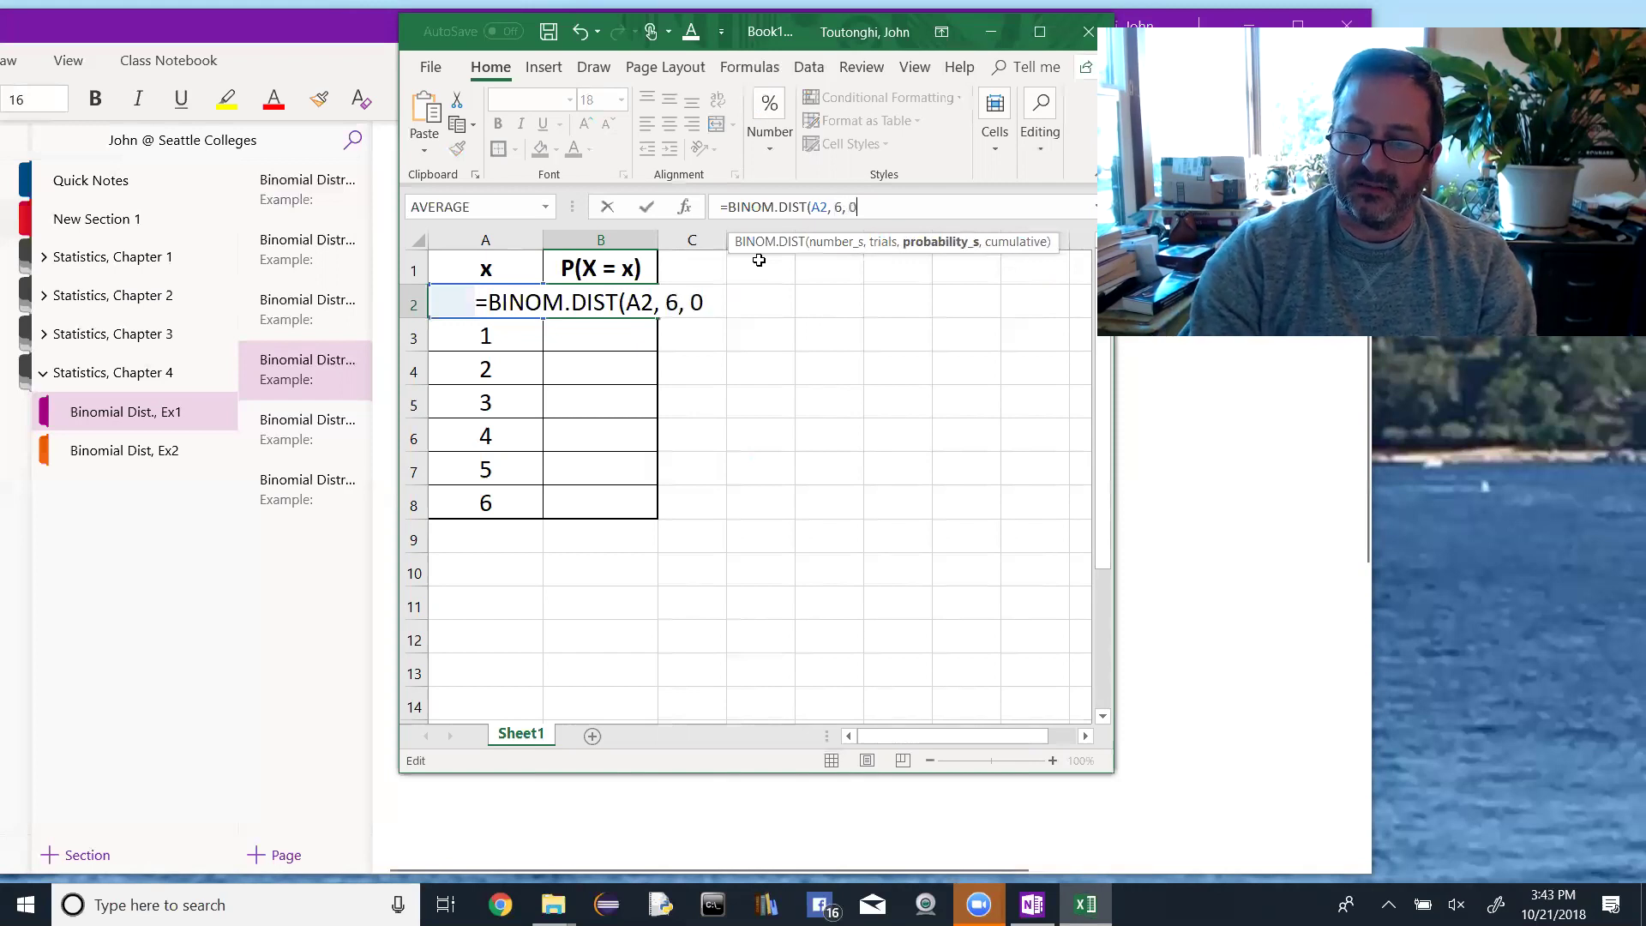
pyautogui.write('.80, ')
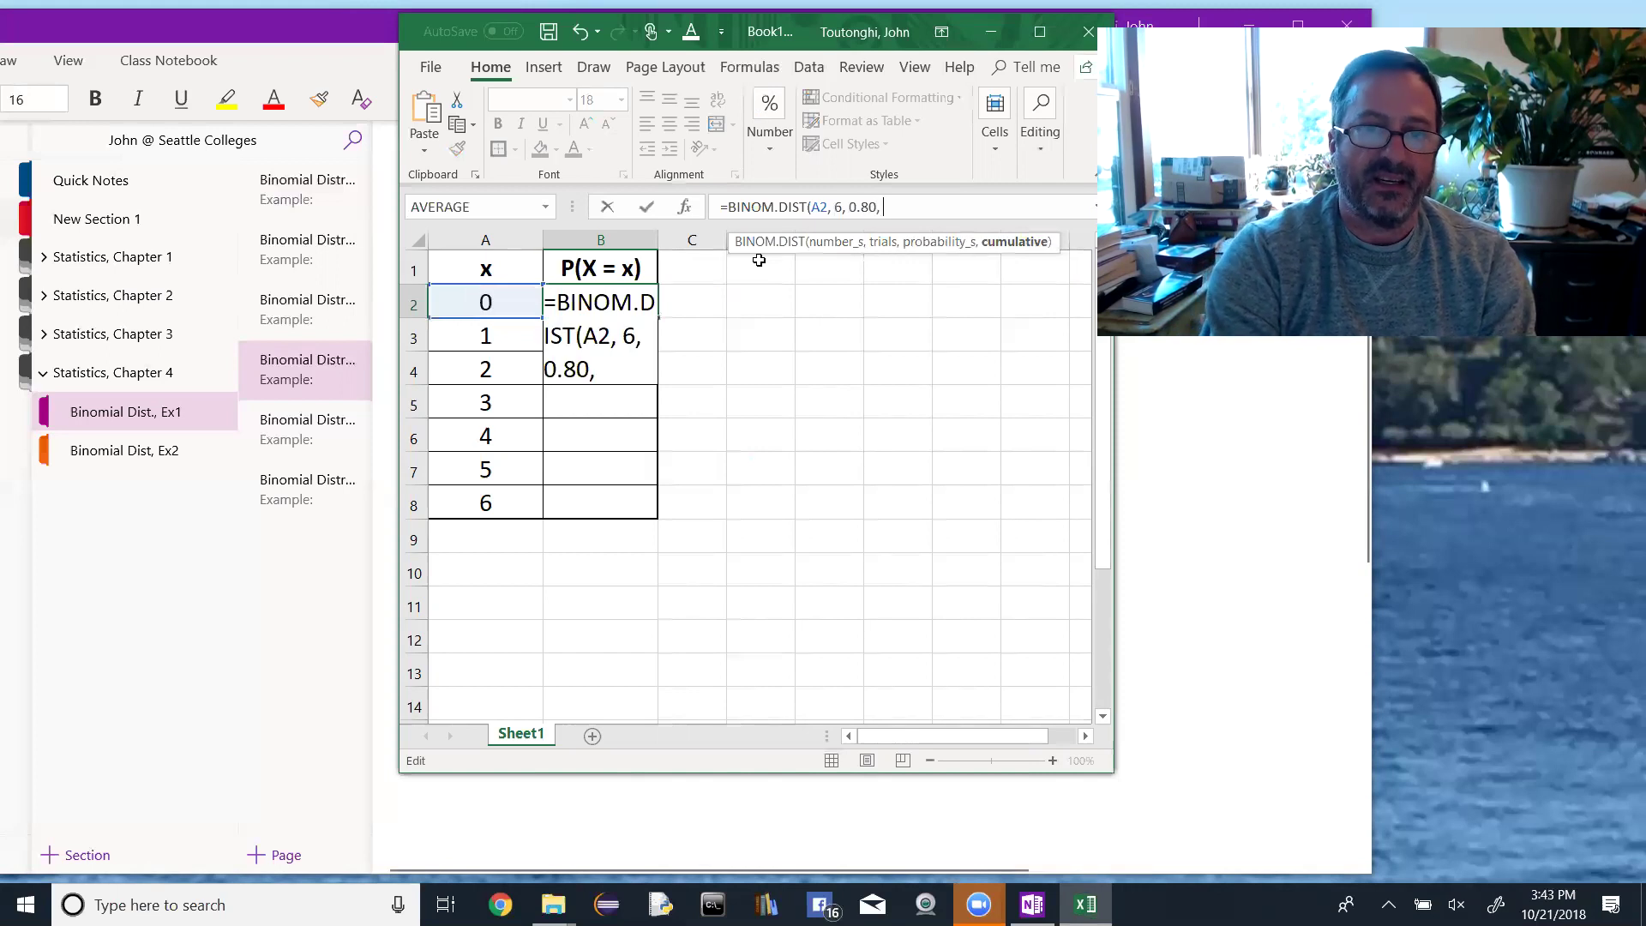
pyautogui.write('FA')
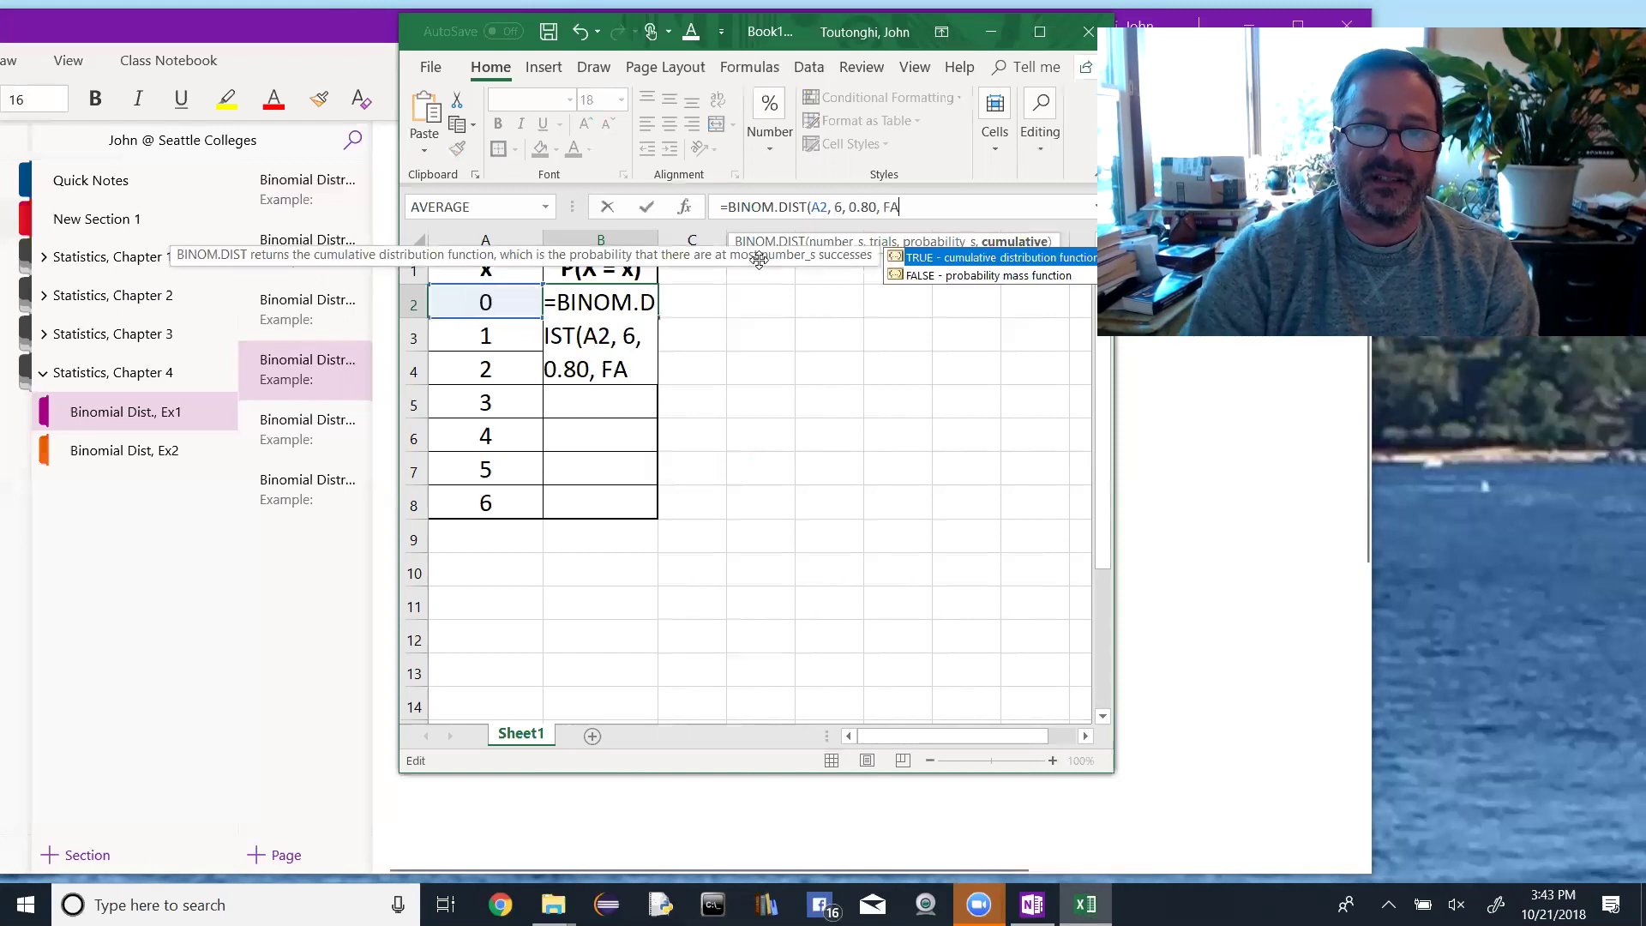
pyautogui.click(941, 278)
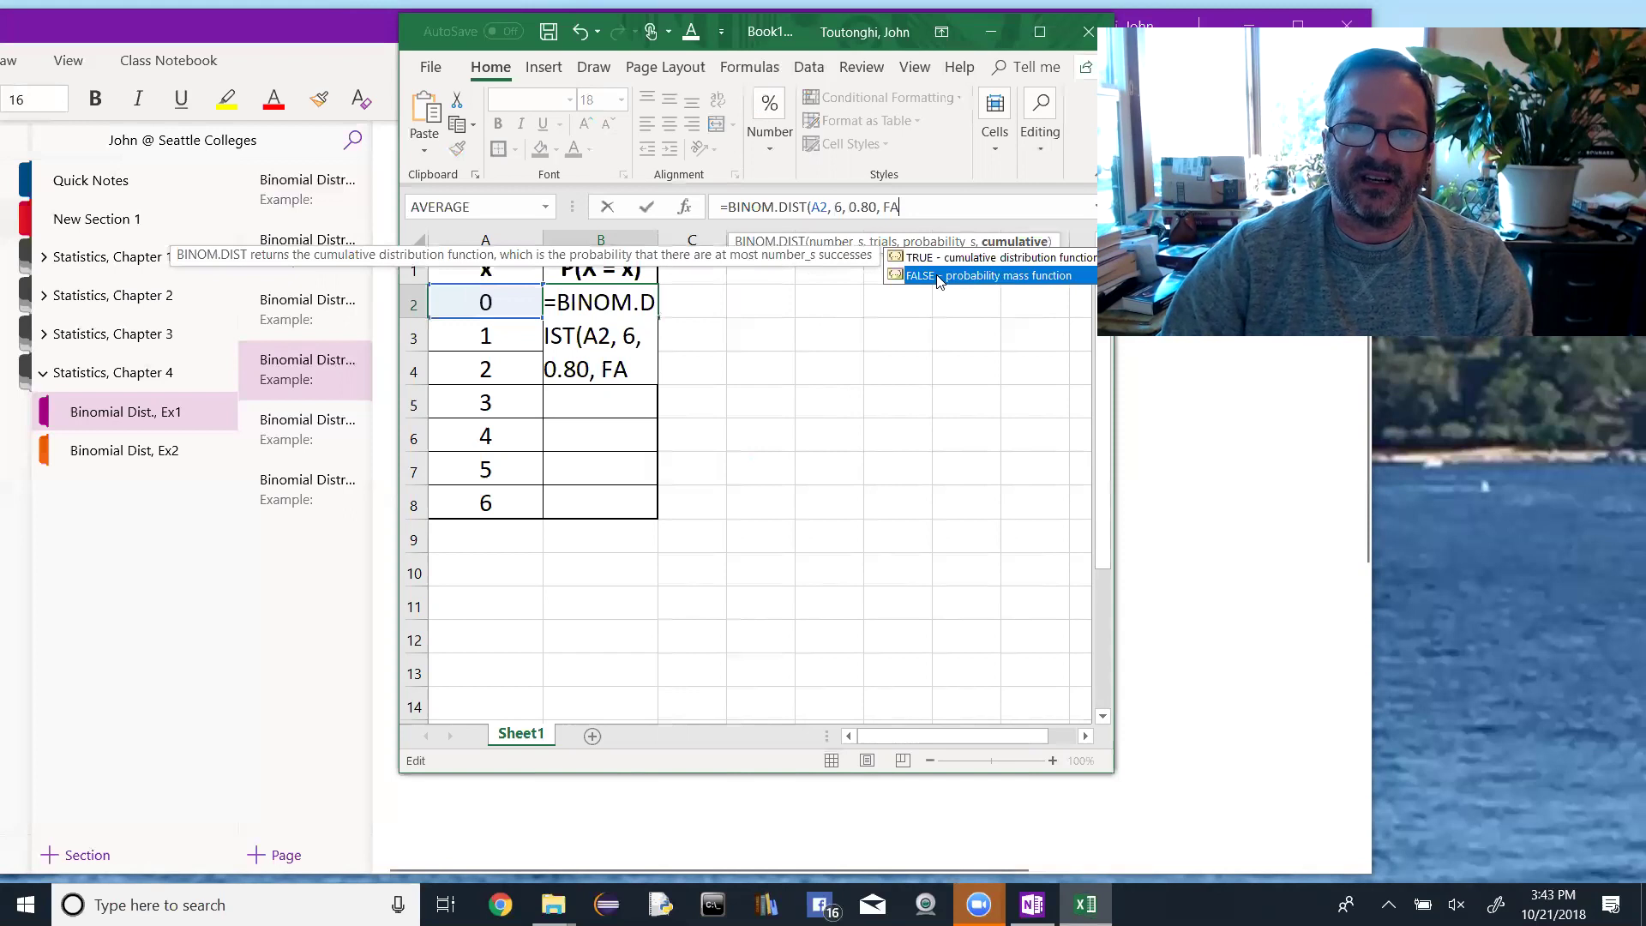
pyautogui.doubleClick(941, 278)
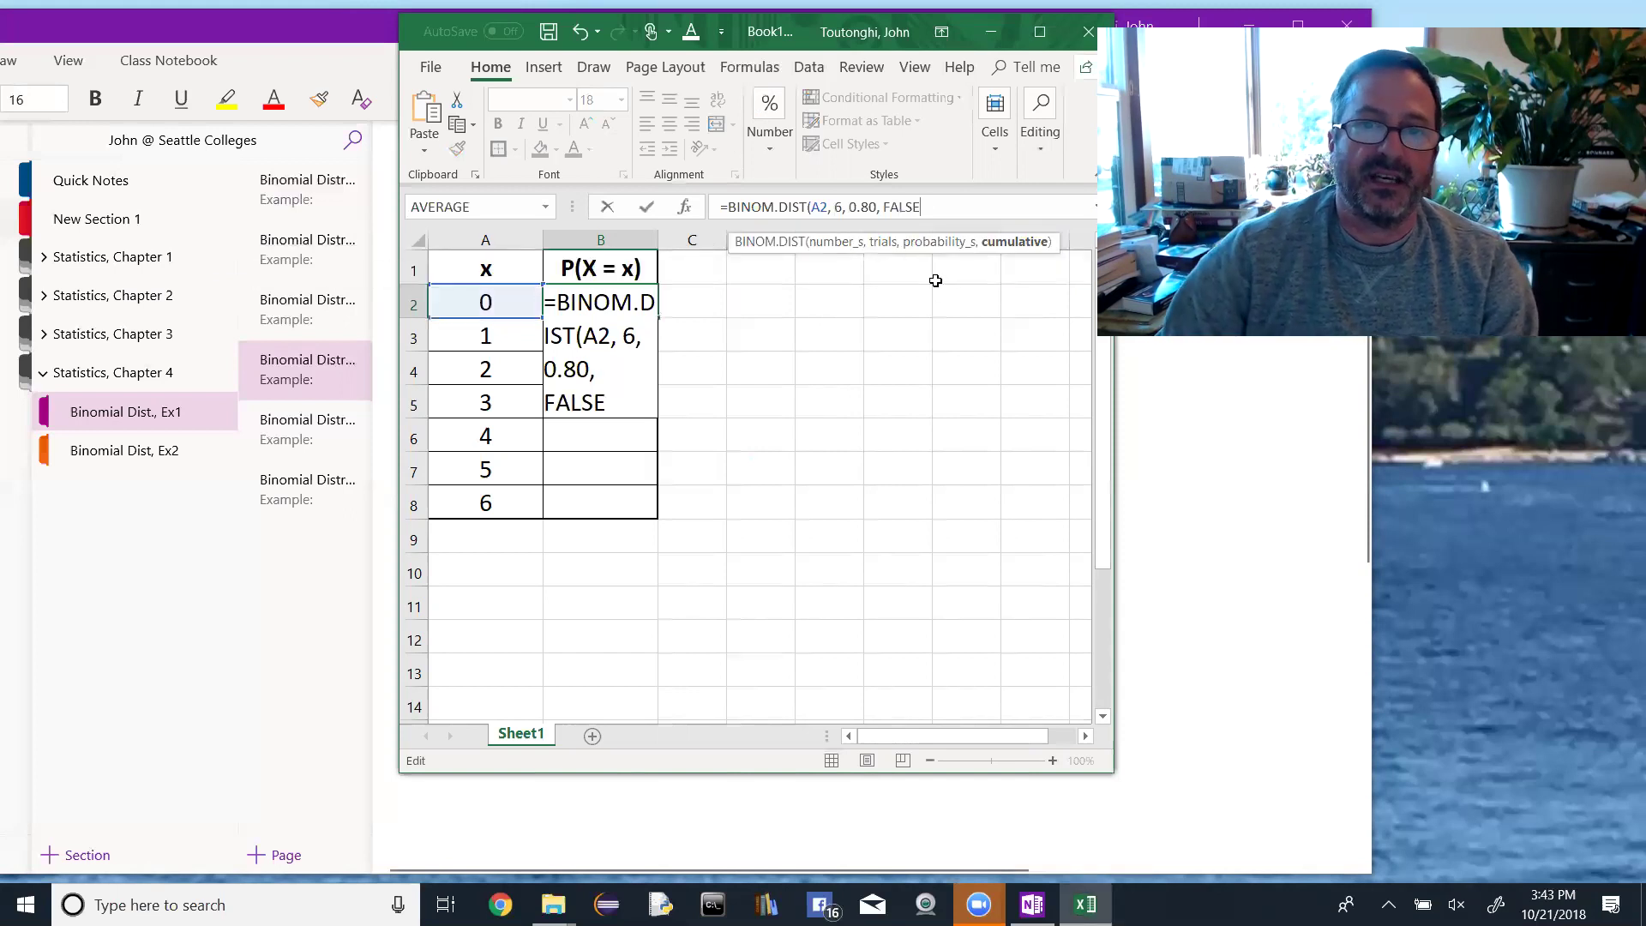
pyautogui.write(')')
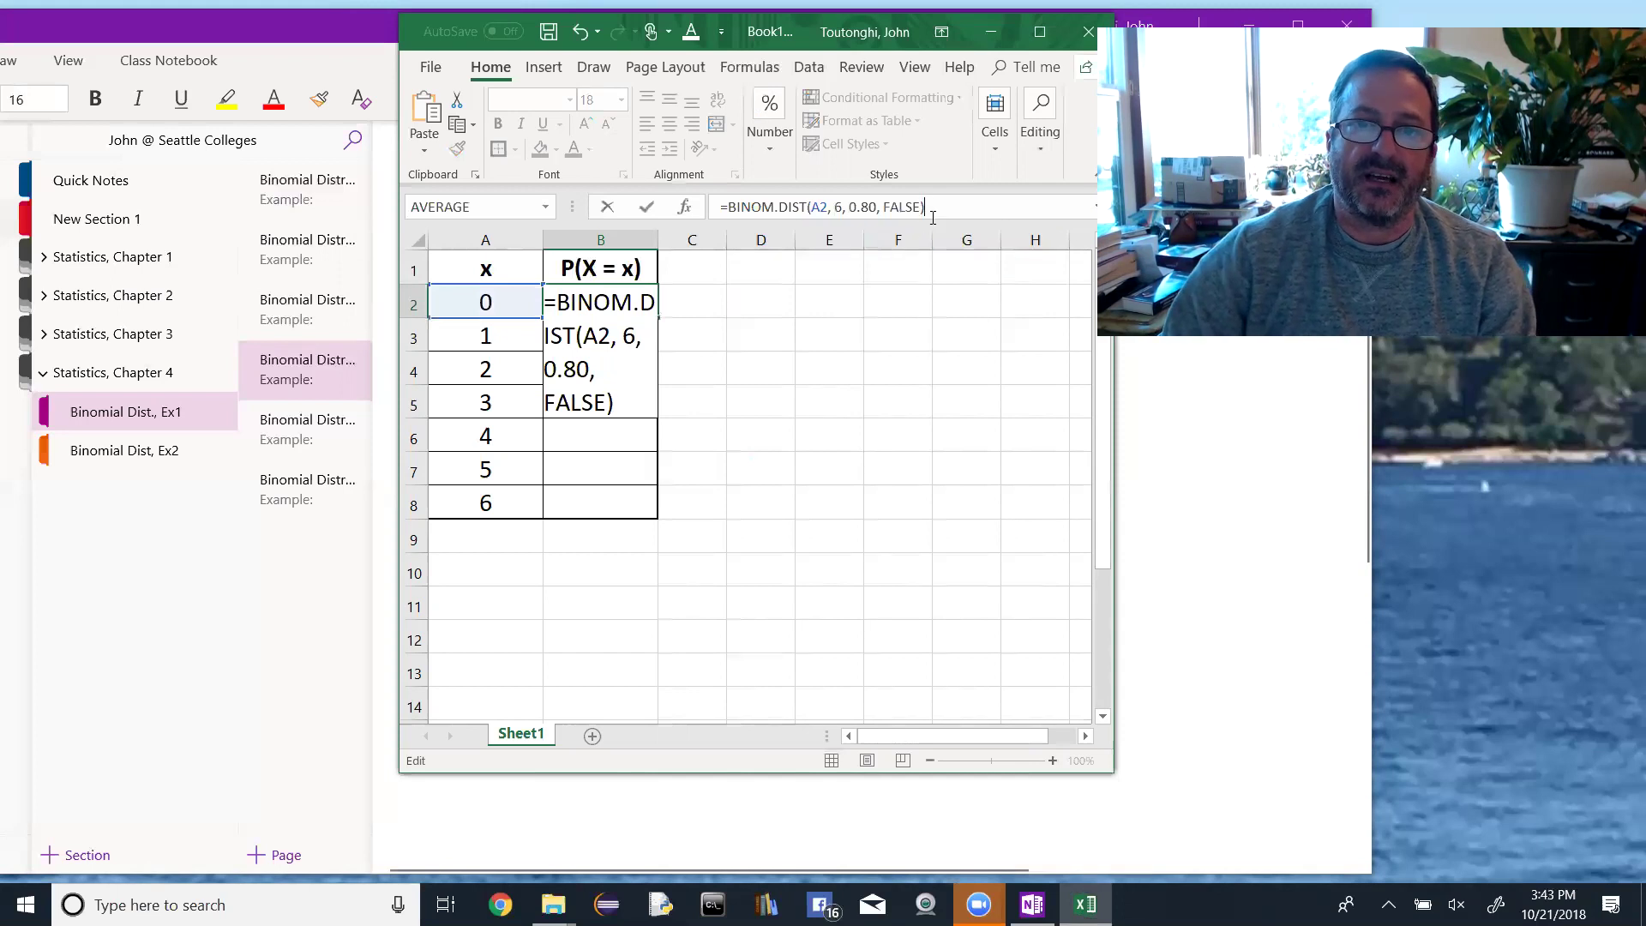
pyautogui.moveTo(935, 207); pyautogui.dragTo(719, 207)
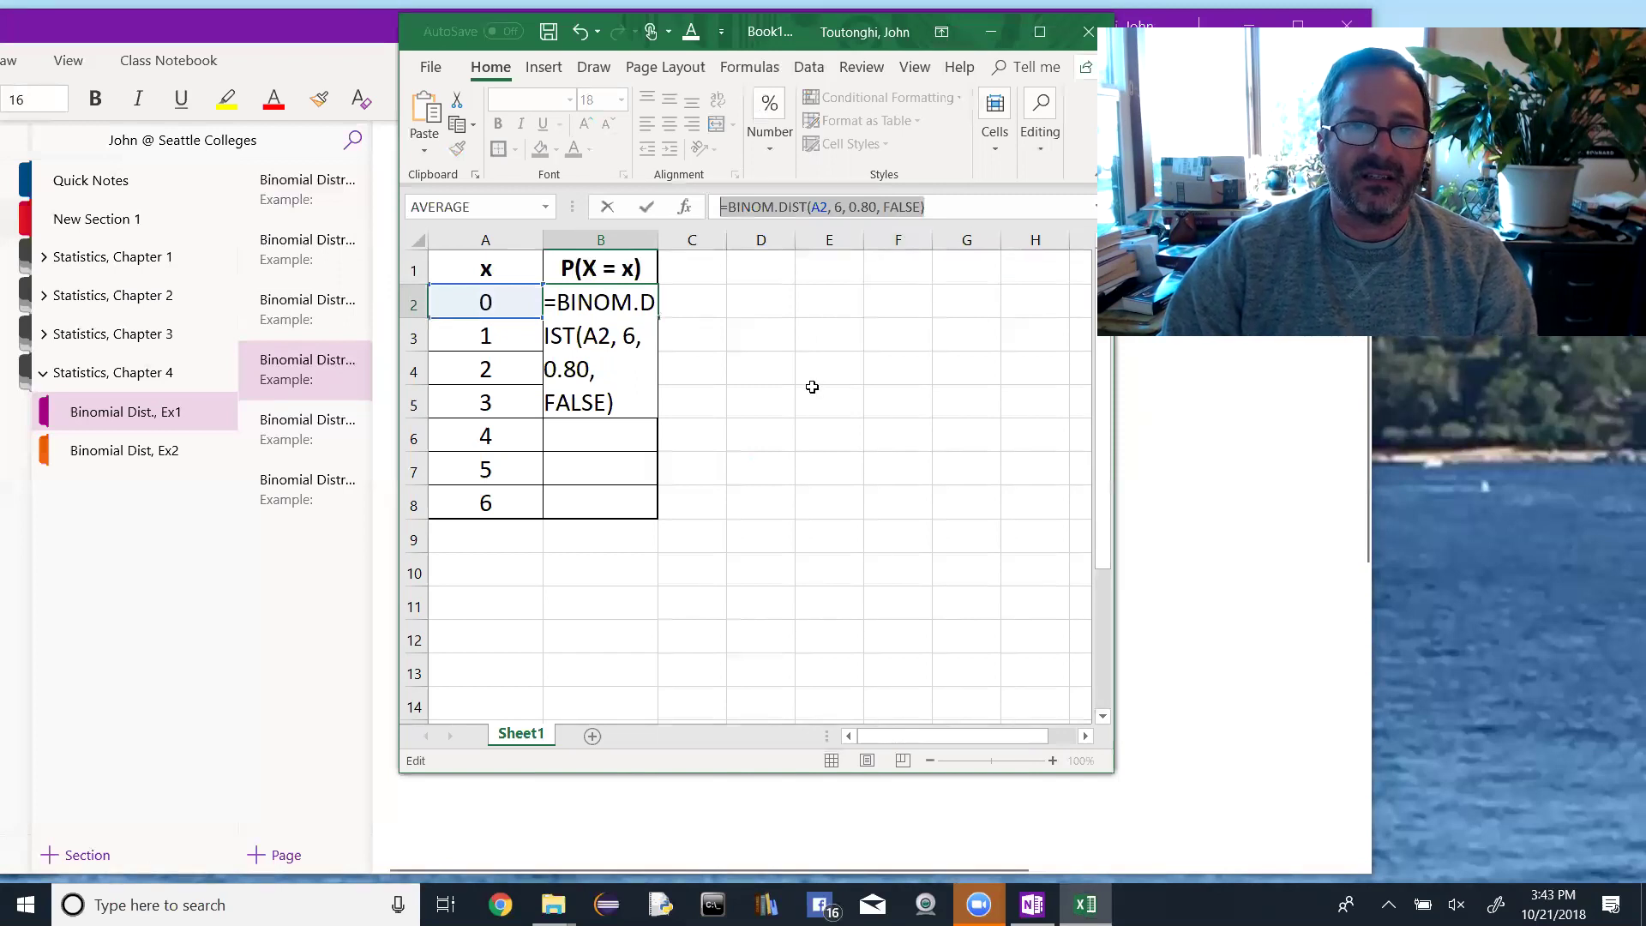
# Step: Commit the B2 formula so it shows 0.0001, kept at four decimal places
pyautogui.hotkey('ctrl', 'Return')
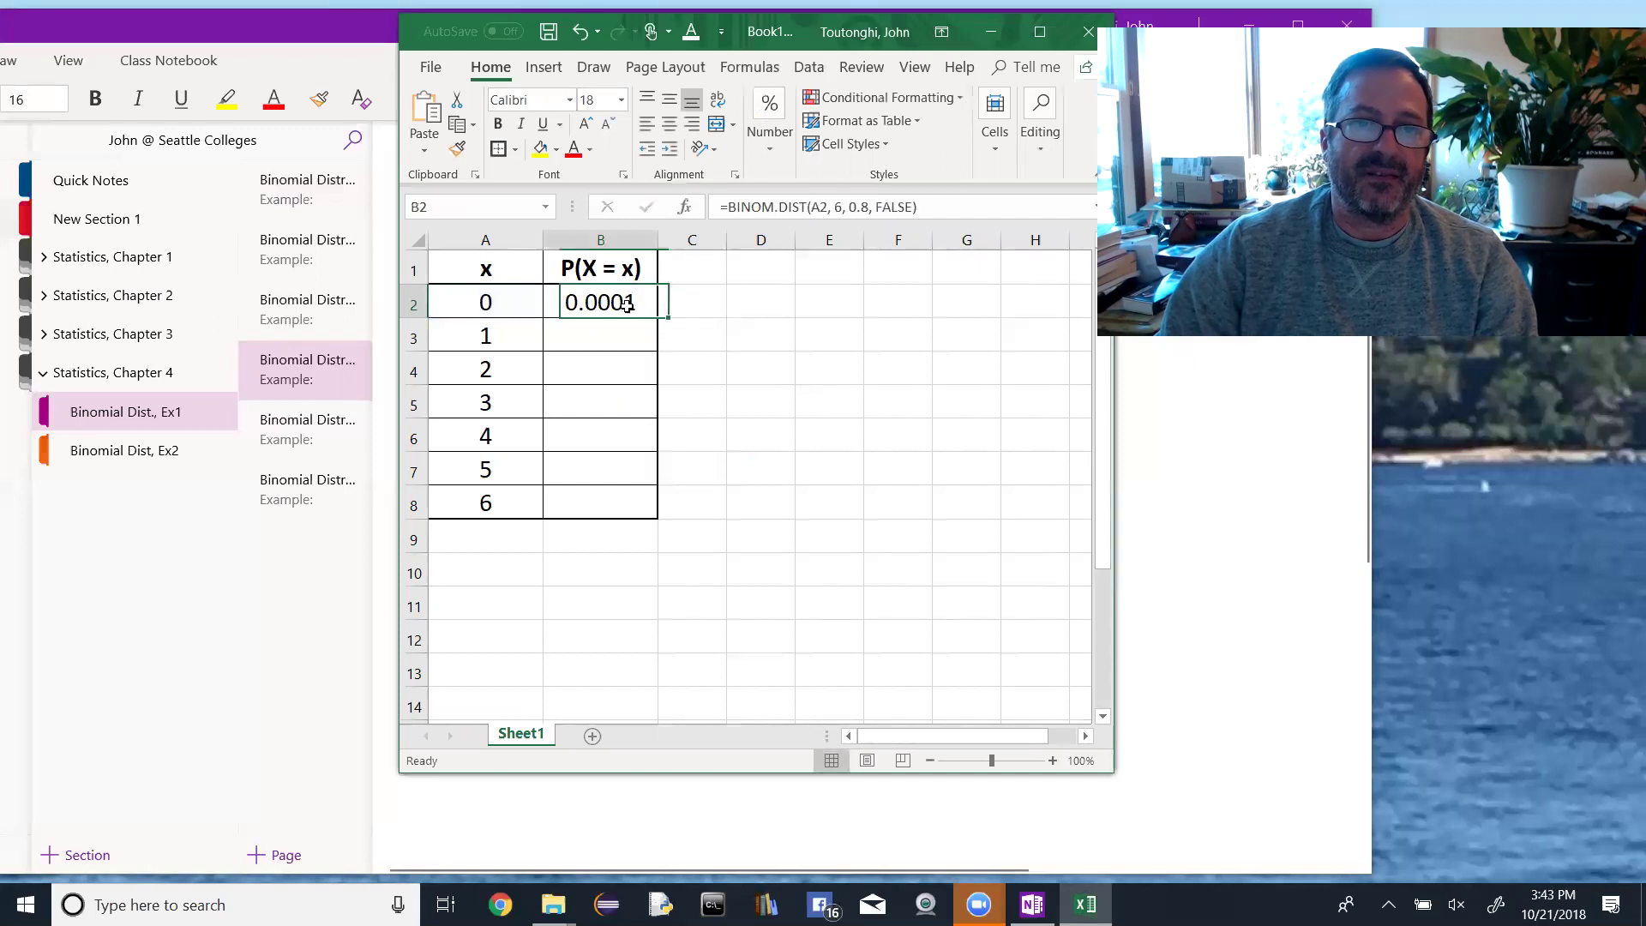
pyautogui.click(771, 161)
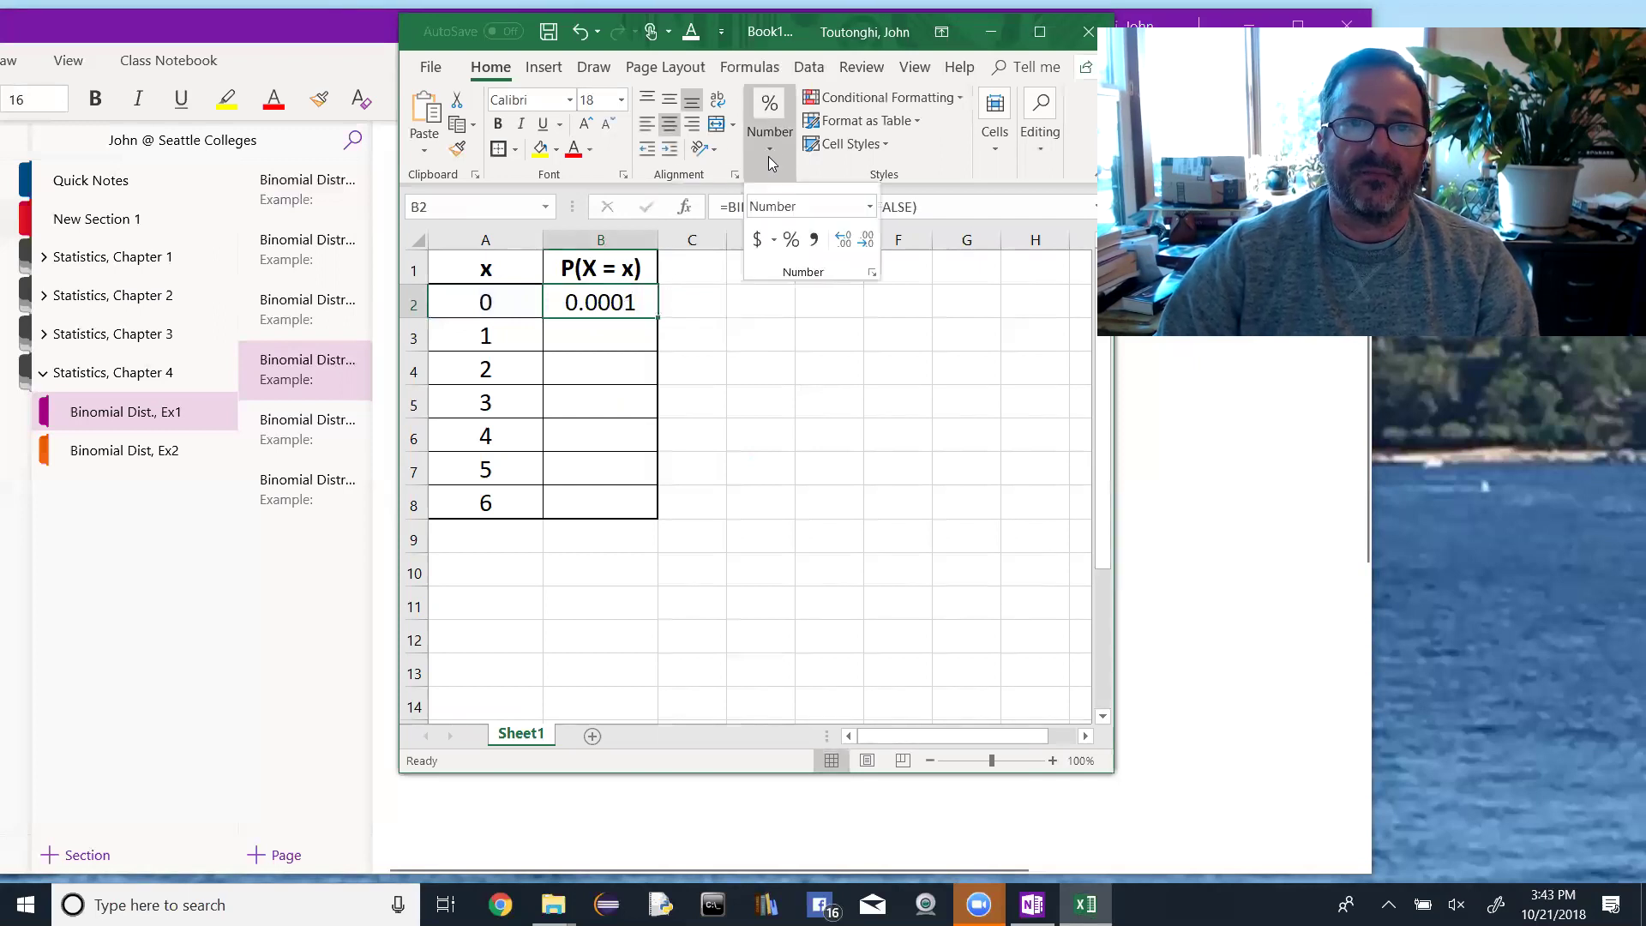
pyautogui.click(843, 245)
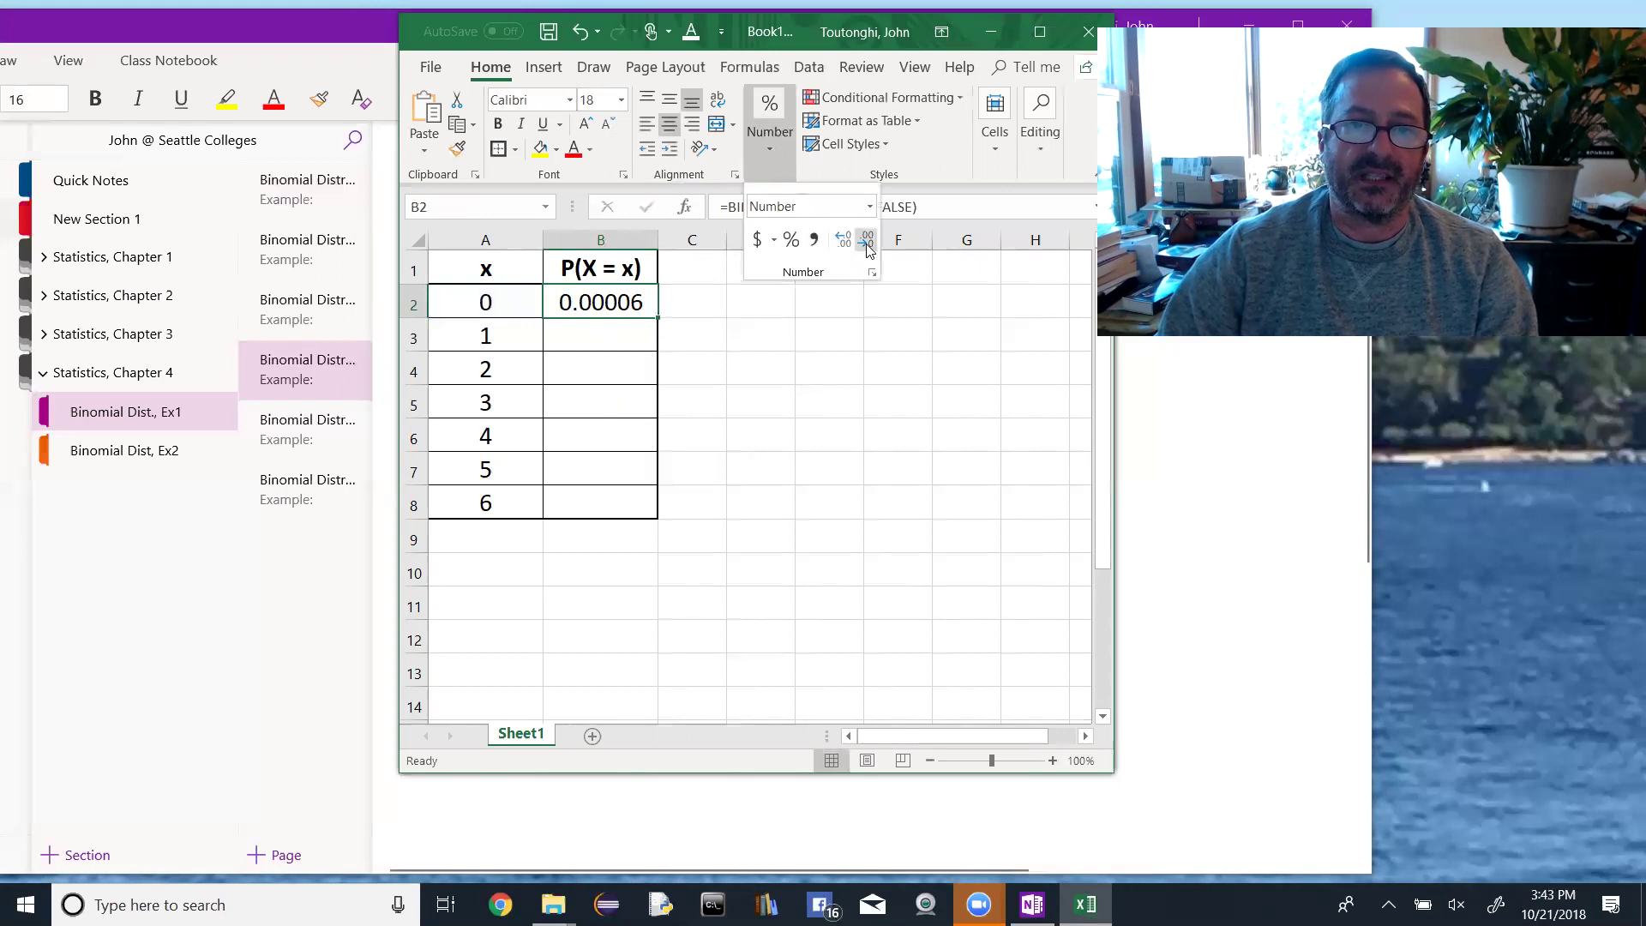
pyautogui.click(866, 243)
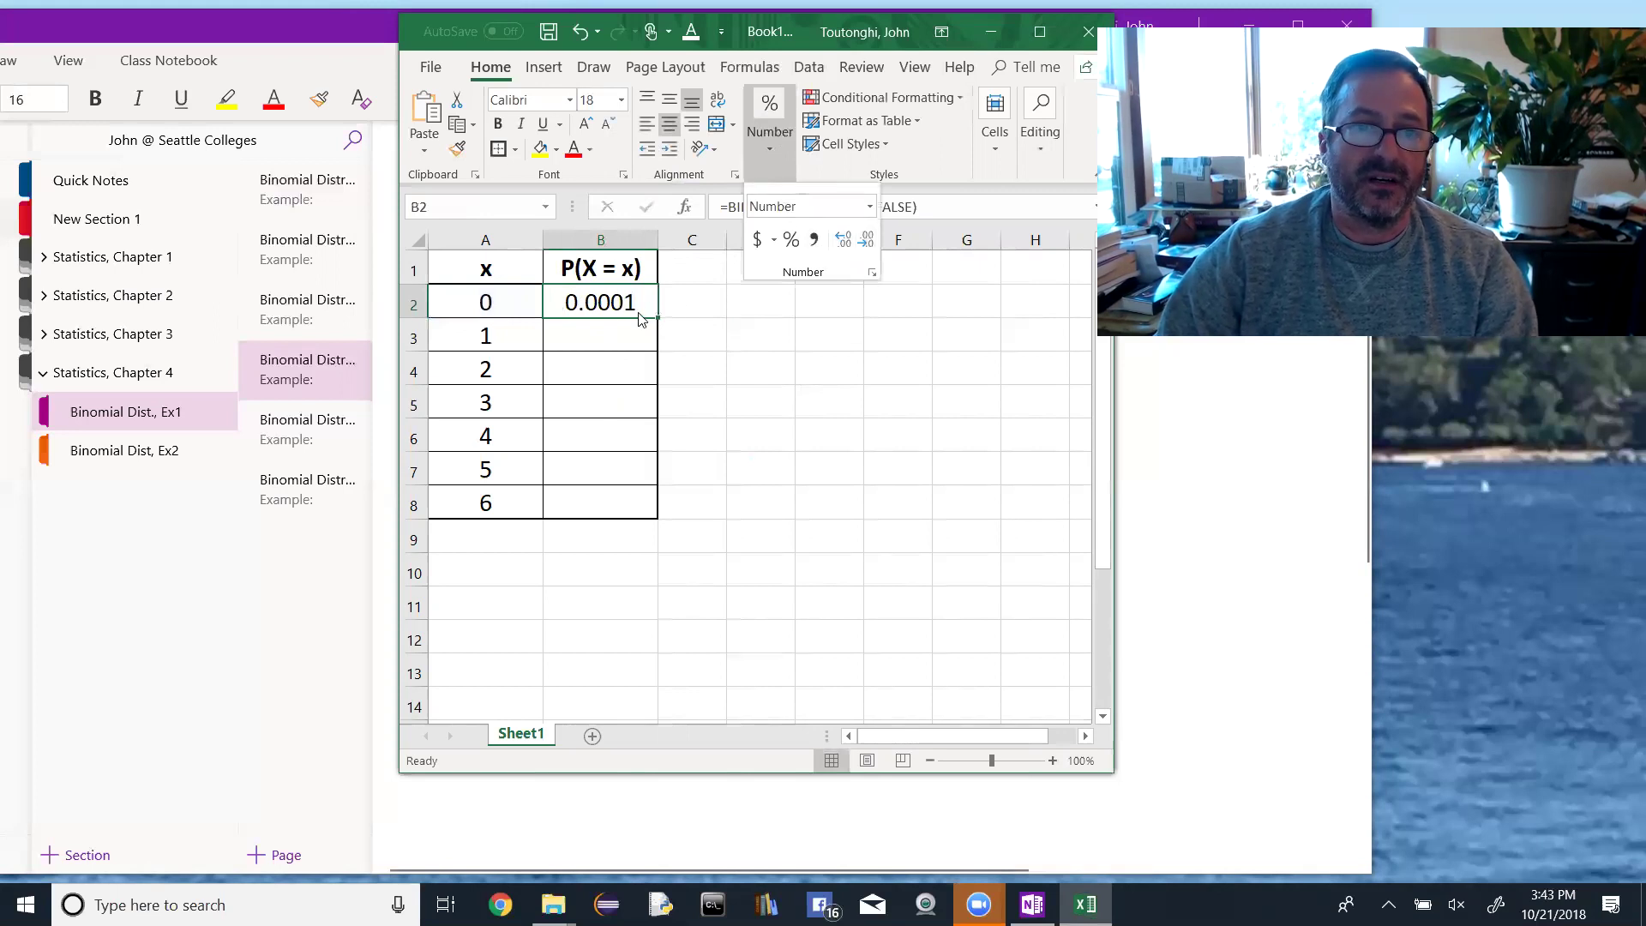
pyautogui.click(697, 302)
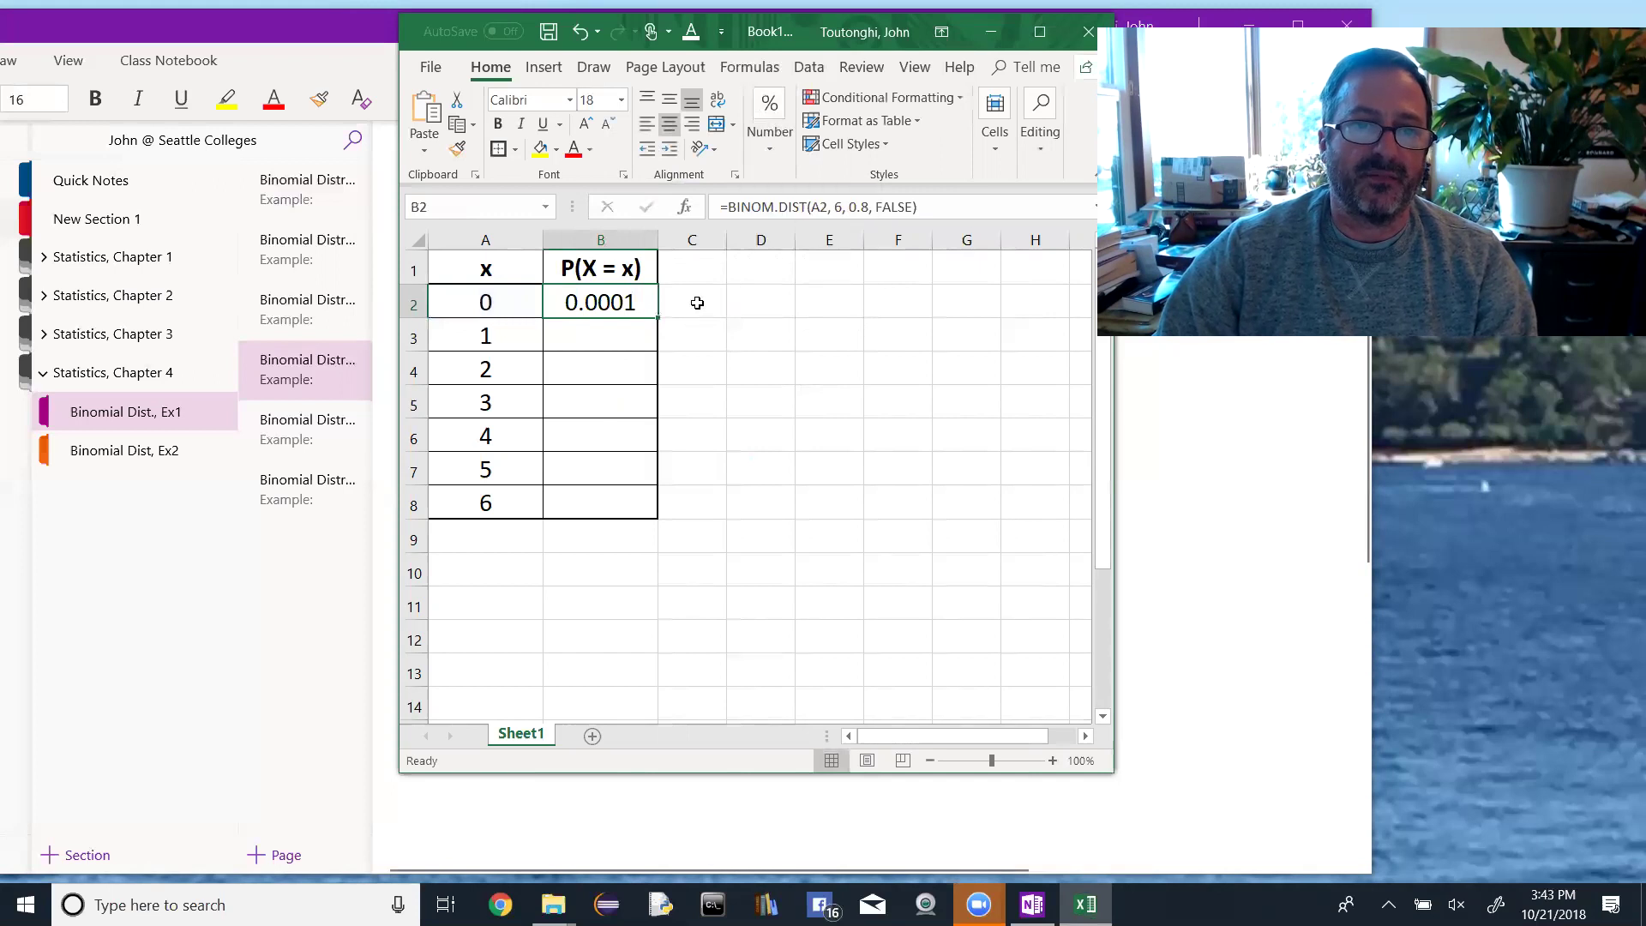
pyautogui.click(697, 303)
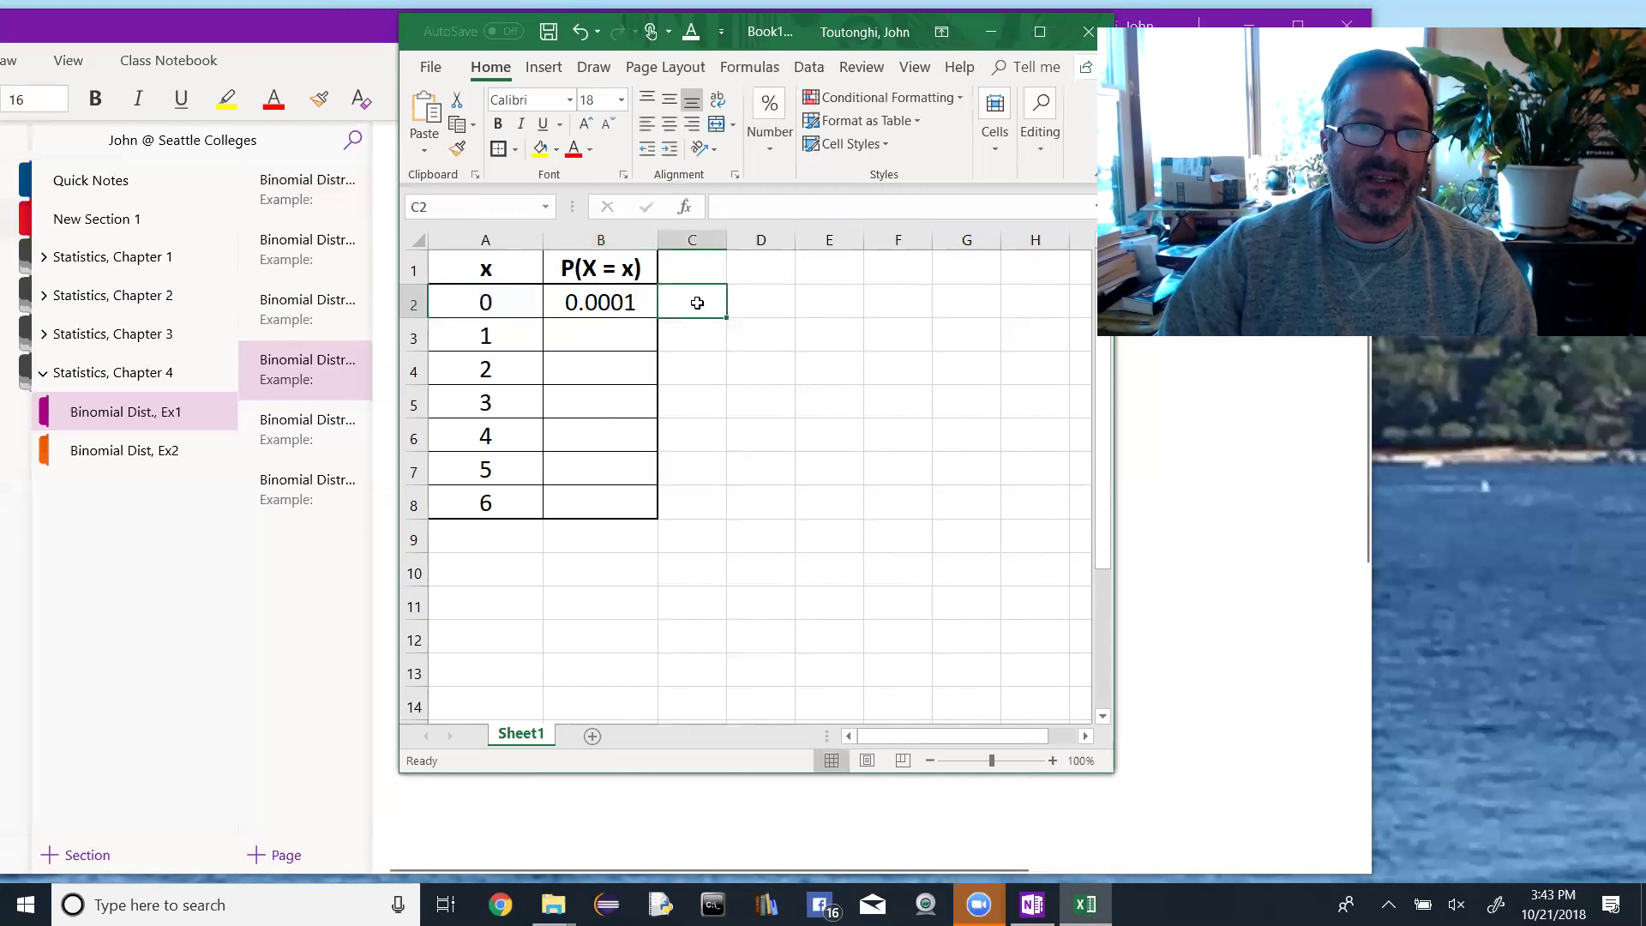
pyautogui.click(638, 303)
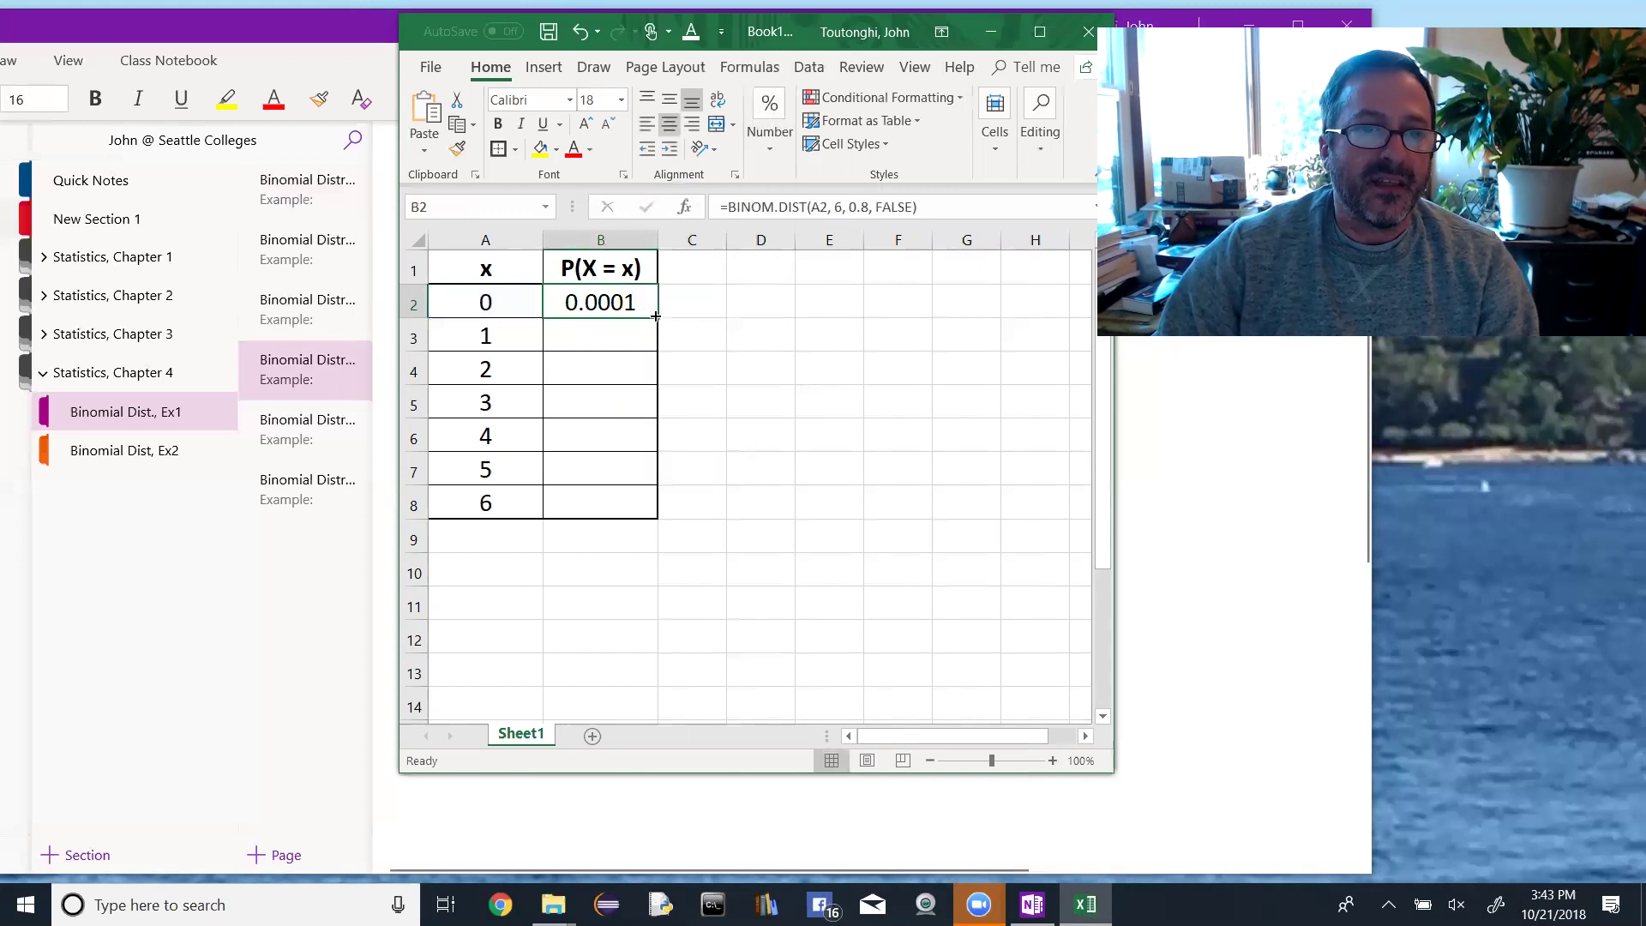
# Step: Copy the formula down to B8 and total B2:B8 with =SUM in B9, giving 1.0000
pyautogui.moveTo(656, 316); pyautogui.dragTo(643, 506)
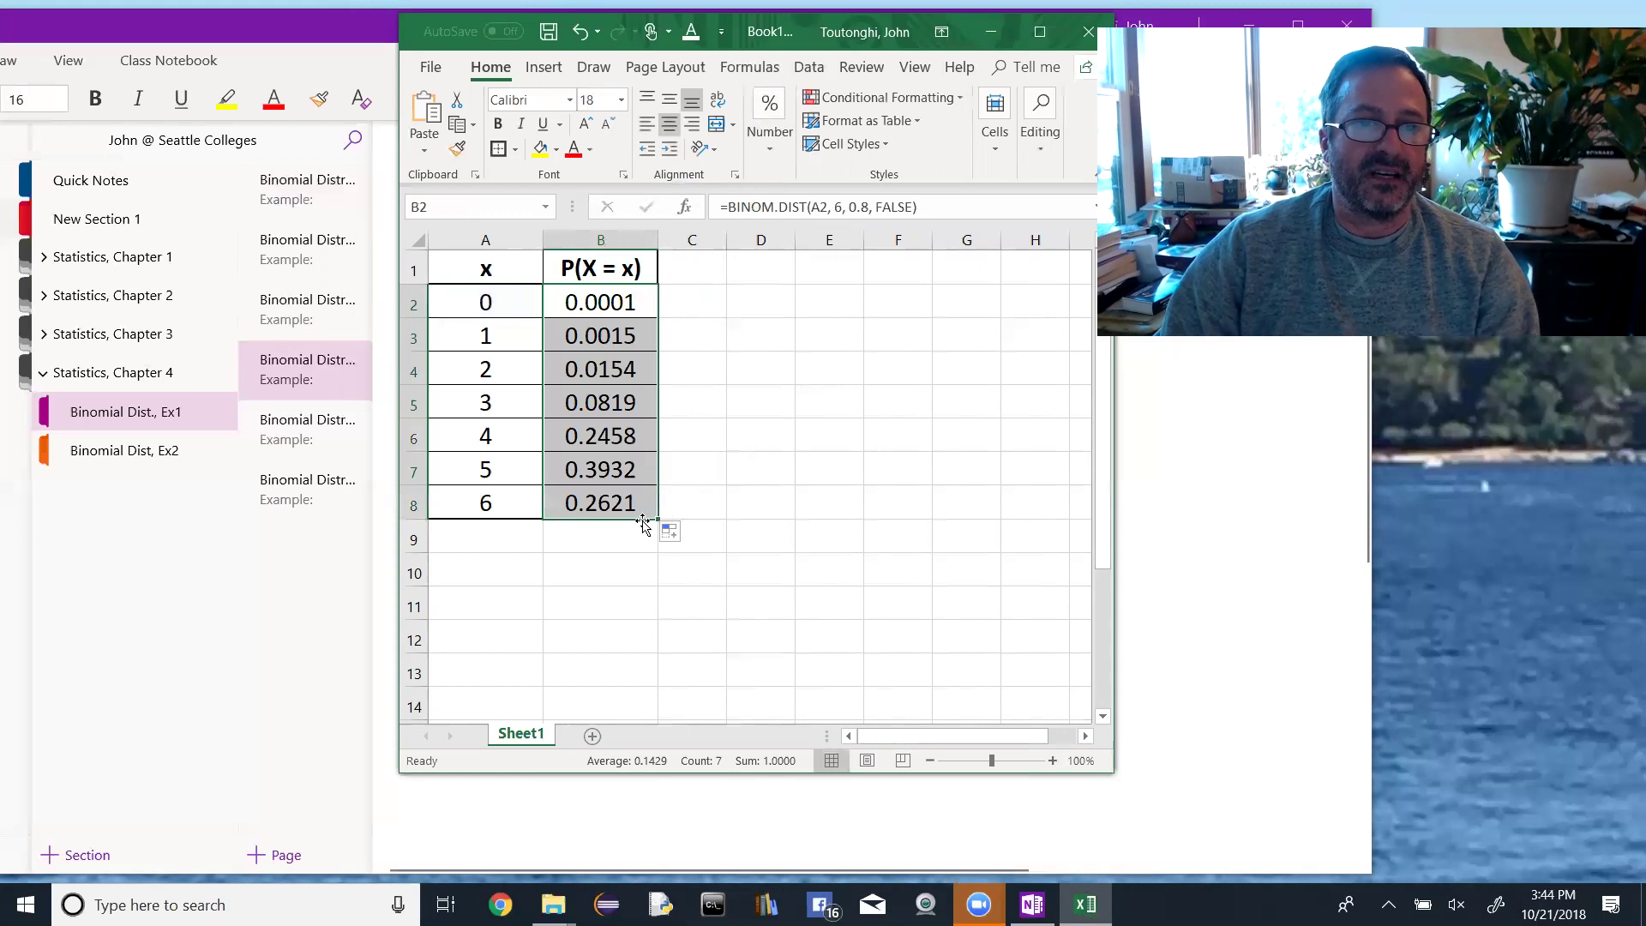
pyautogui.click(591, 535)
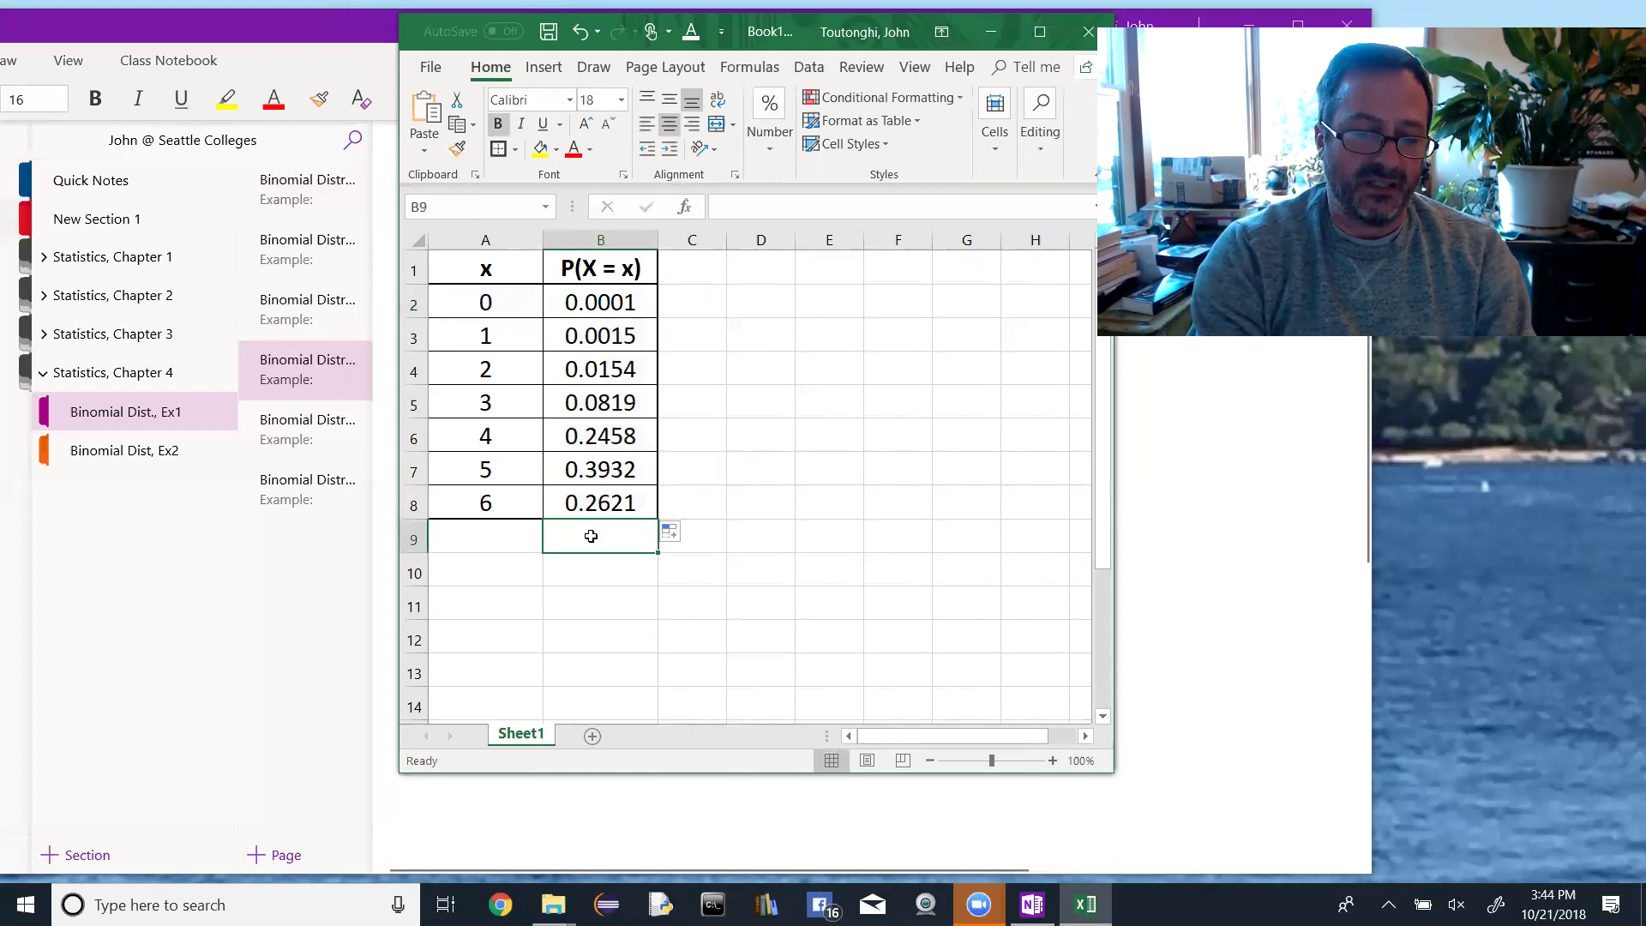
pyautogui.write('=')
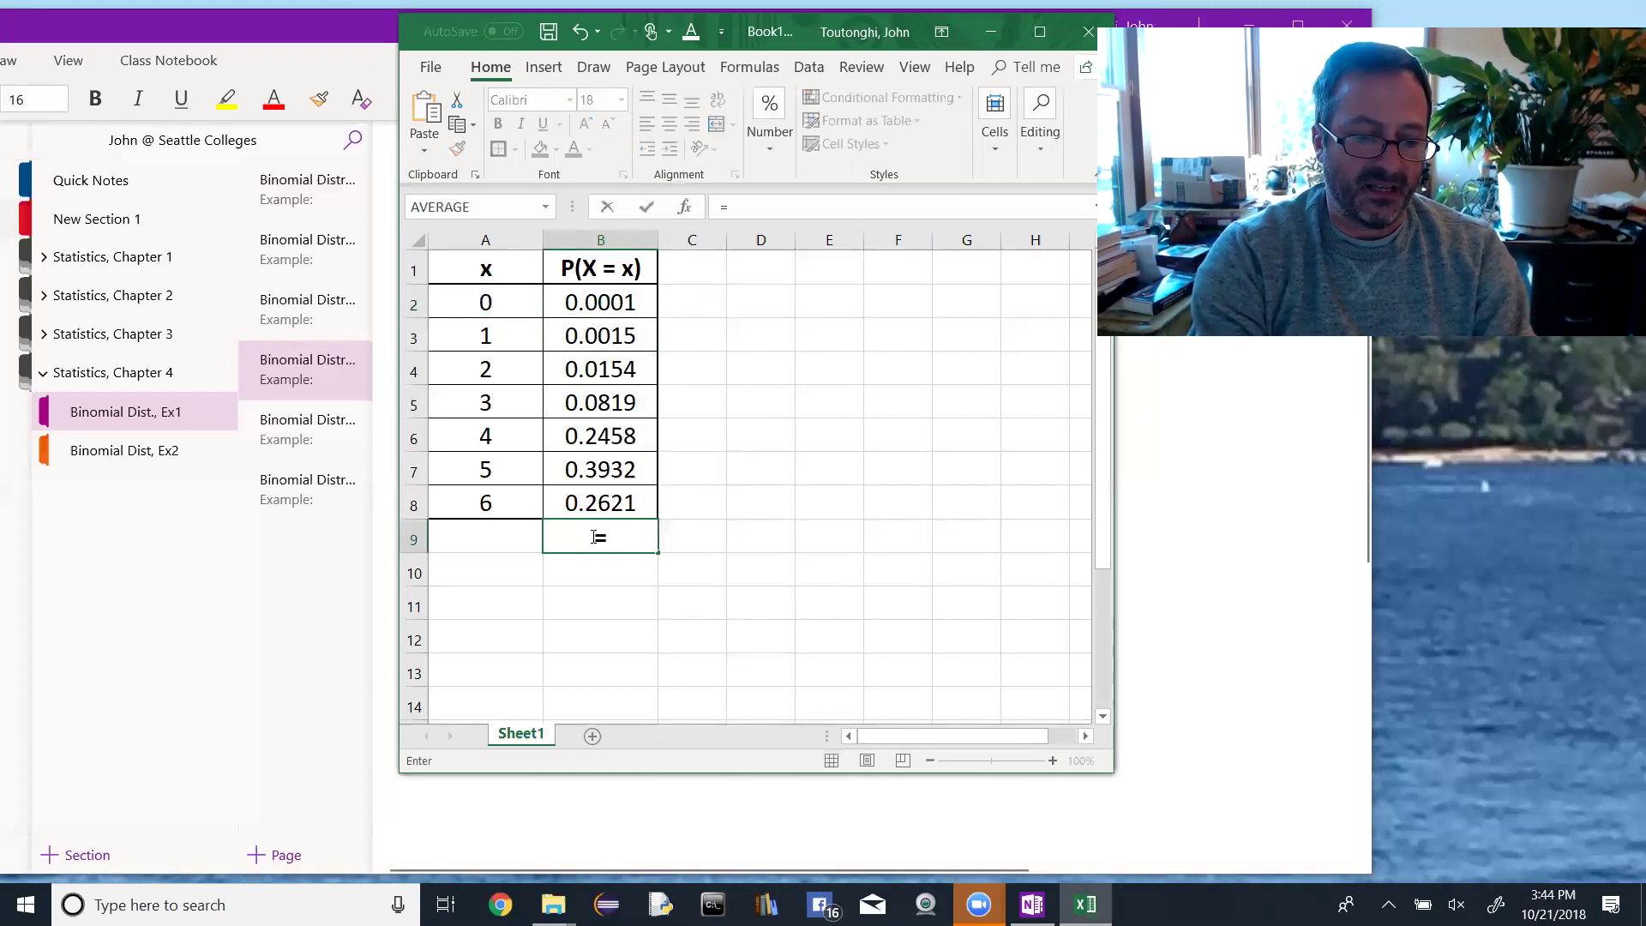
pyautogui.write('SUM(')
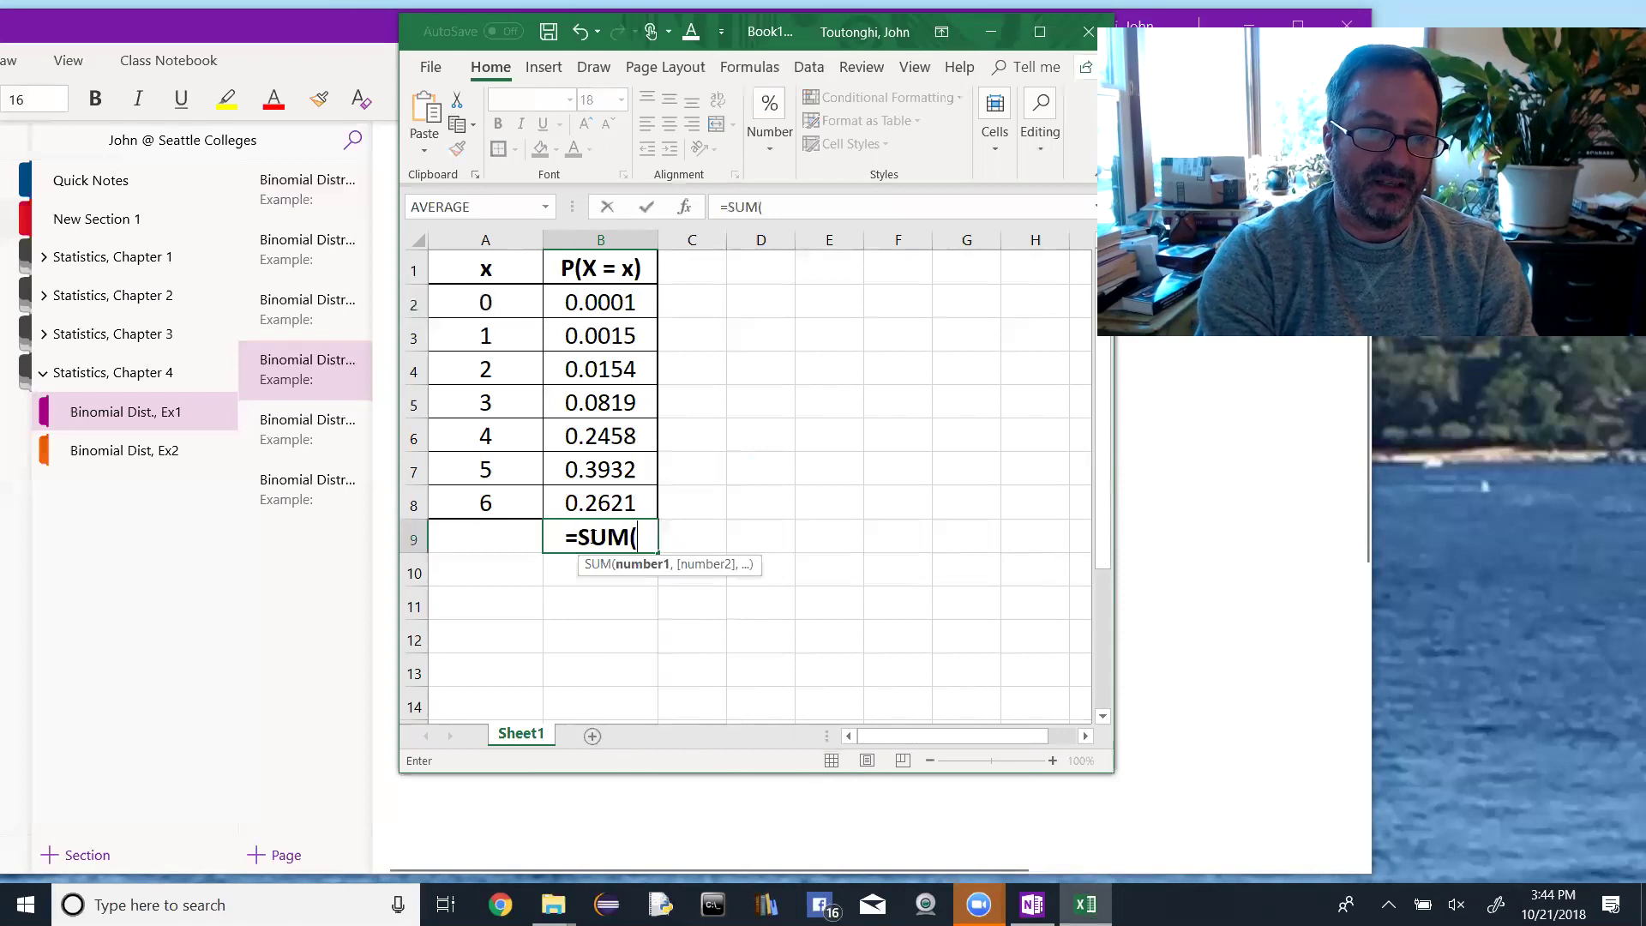
pyautogui.write(')')
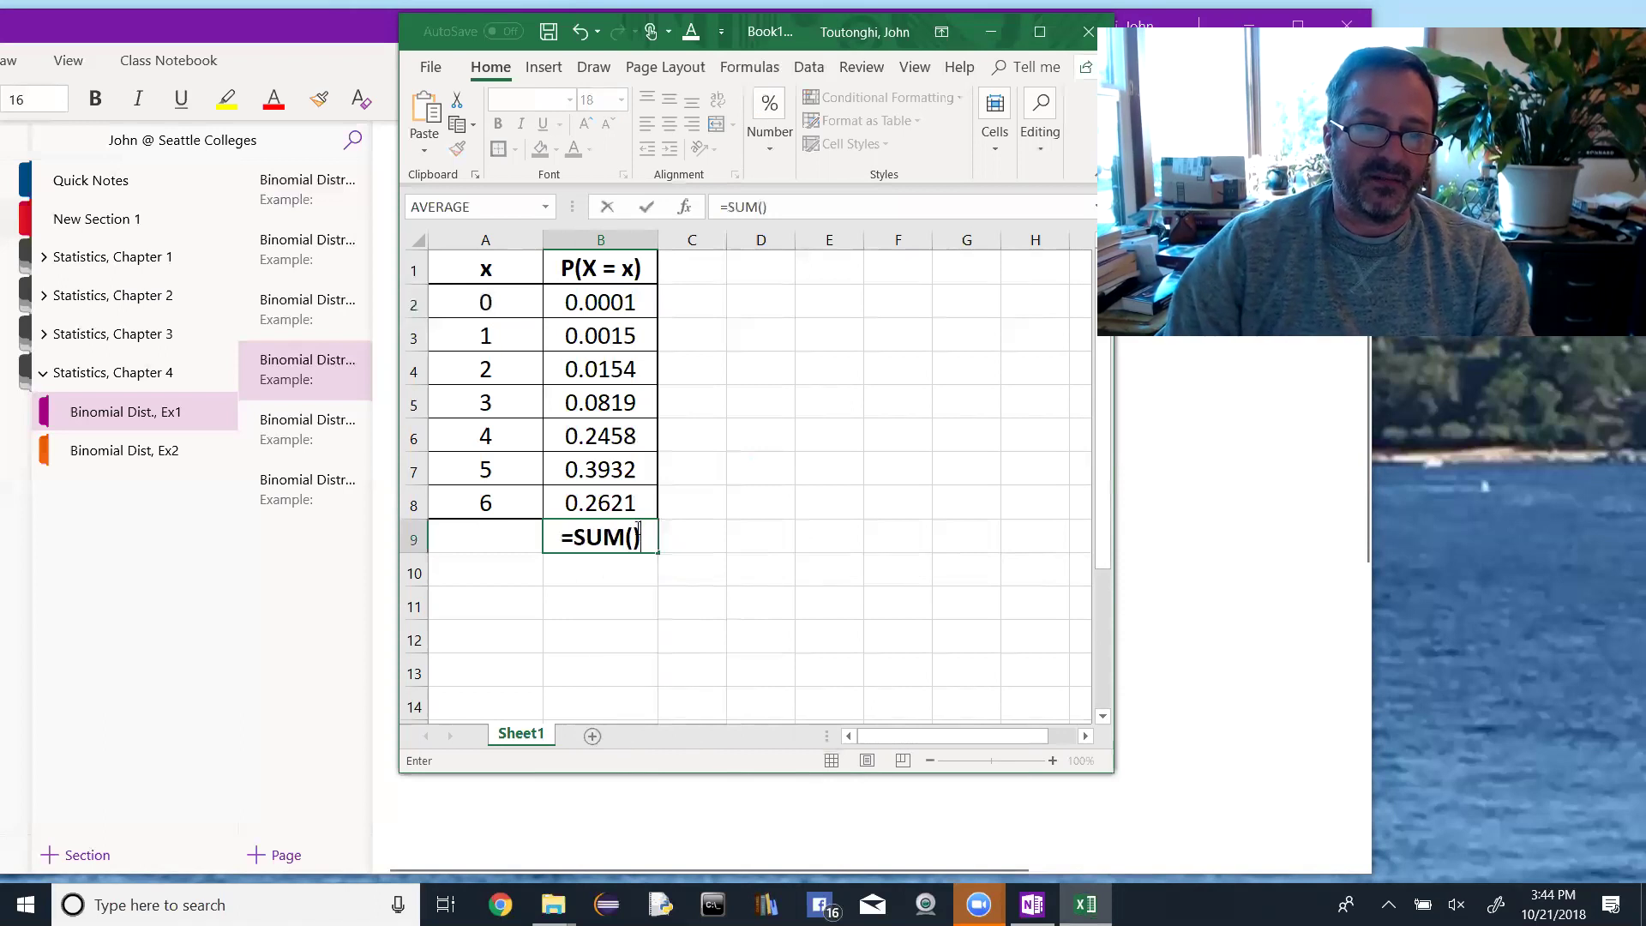
pyautogui.moveTo(620, 310); pyautogui.dragTo(620, 506)
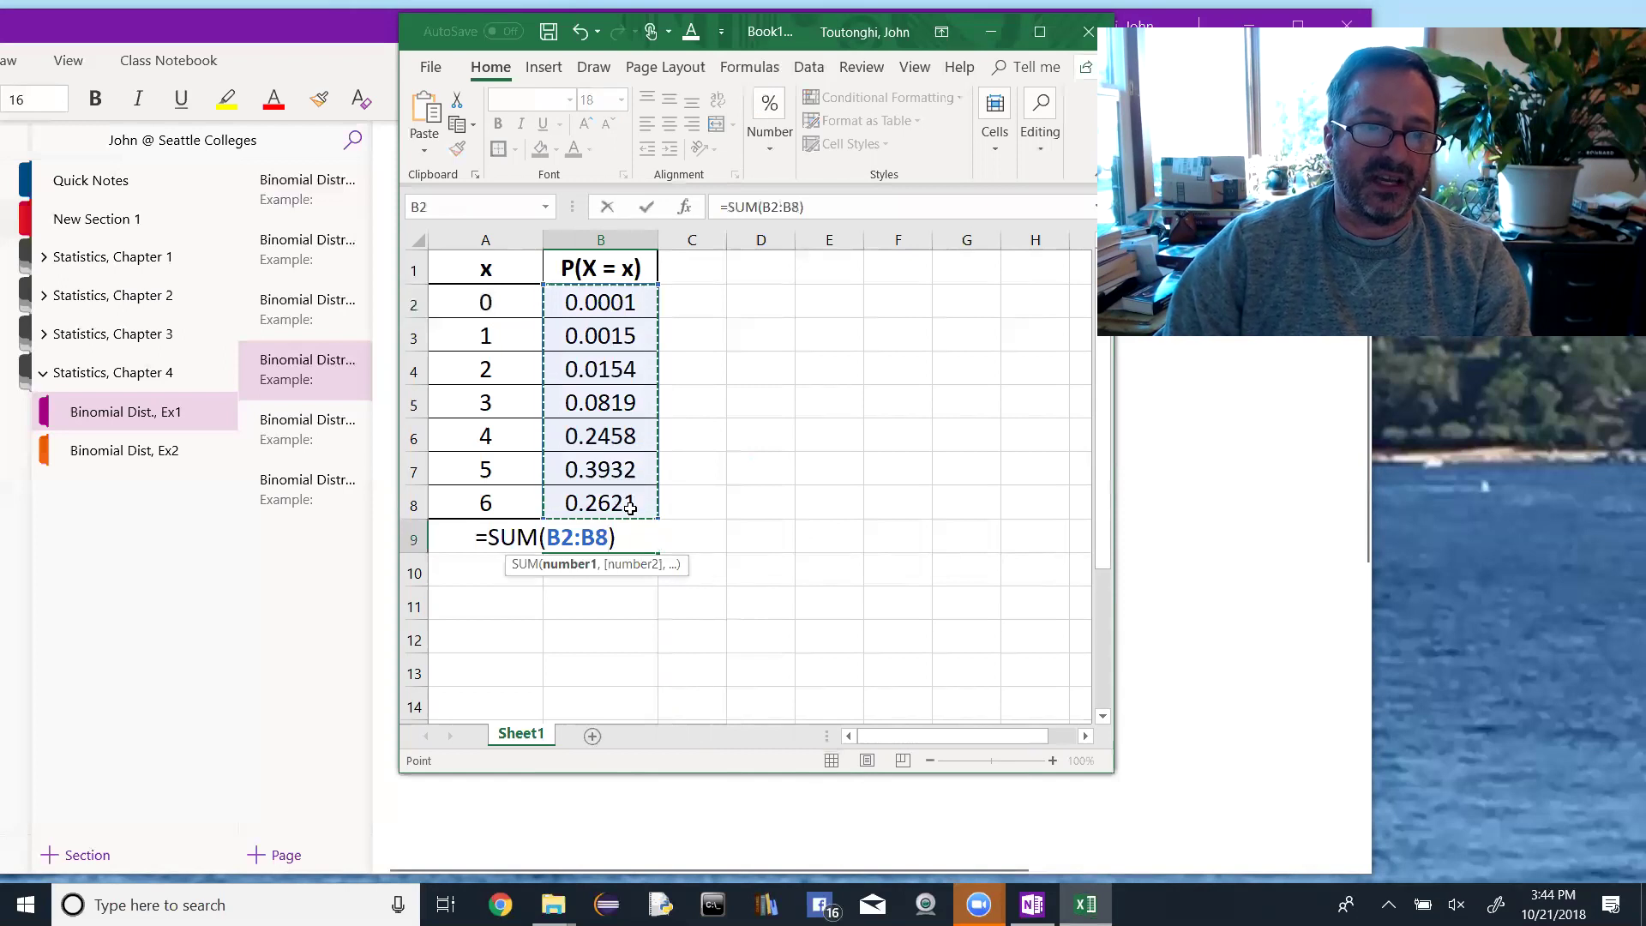
pyautogui.press('Tab')
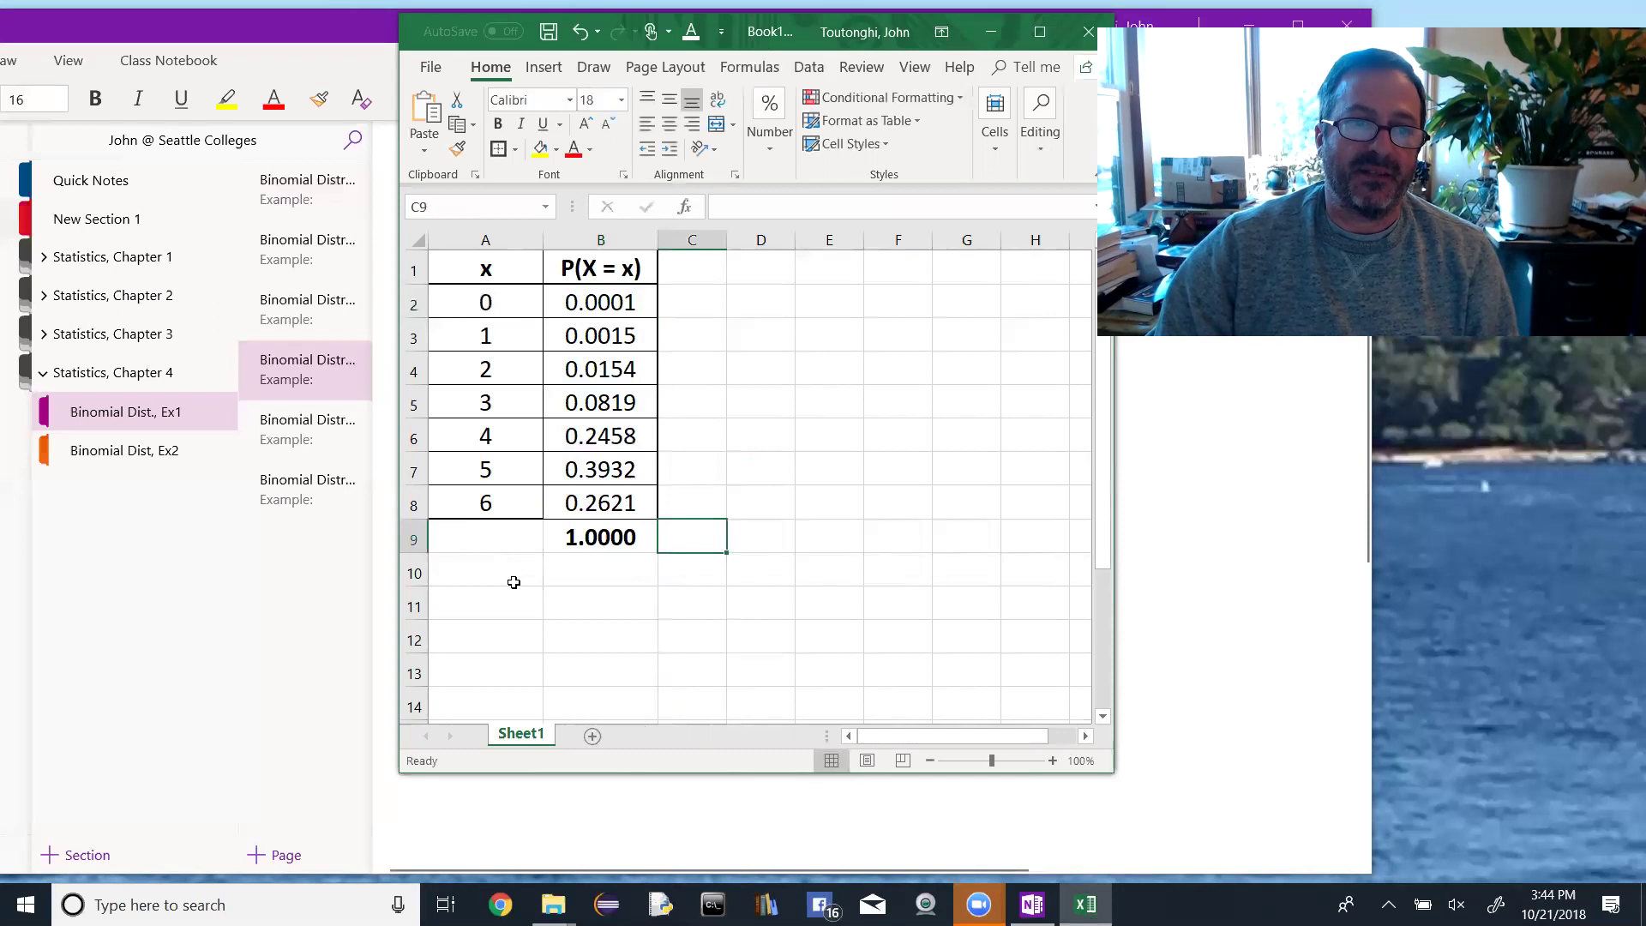
pyautogui.click(679, 601)
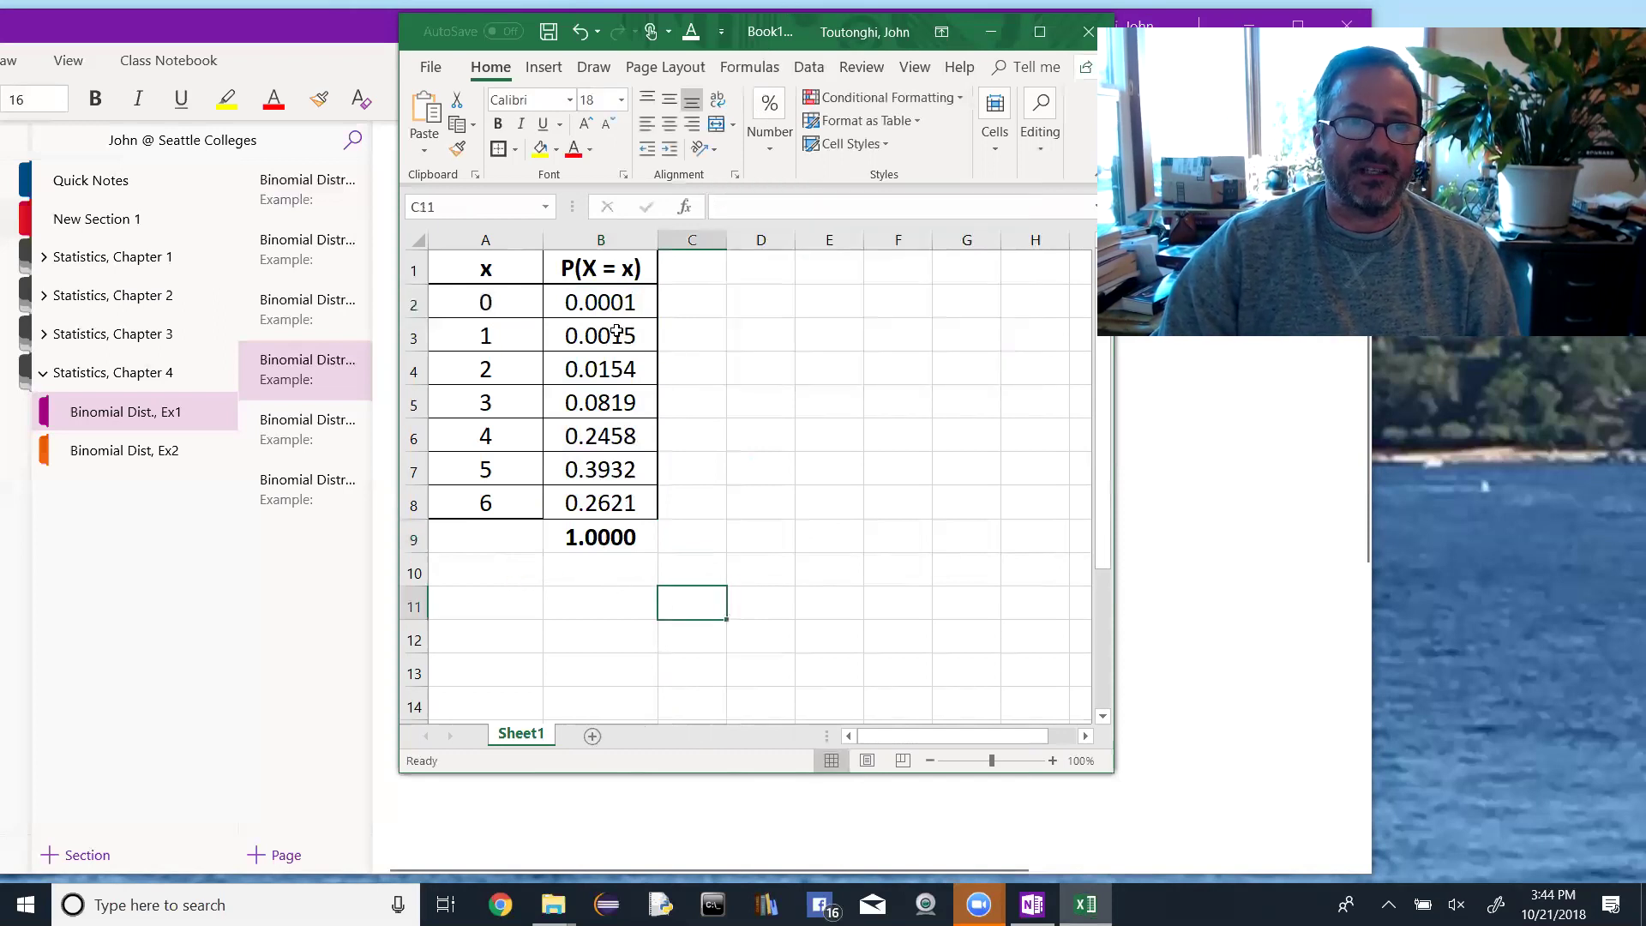
pyautogui.click(496, 340)
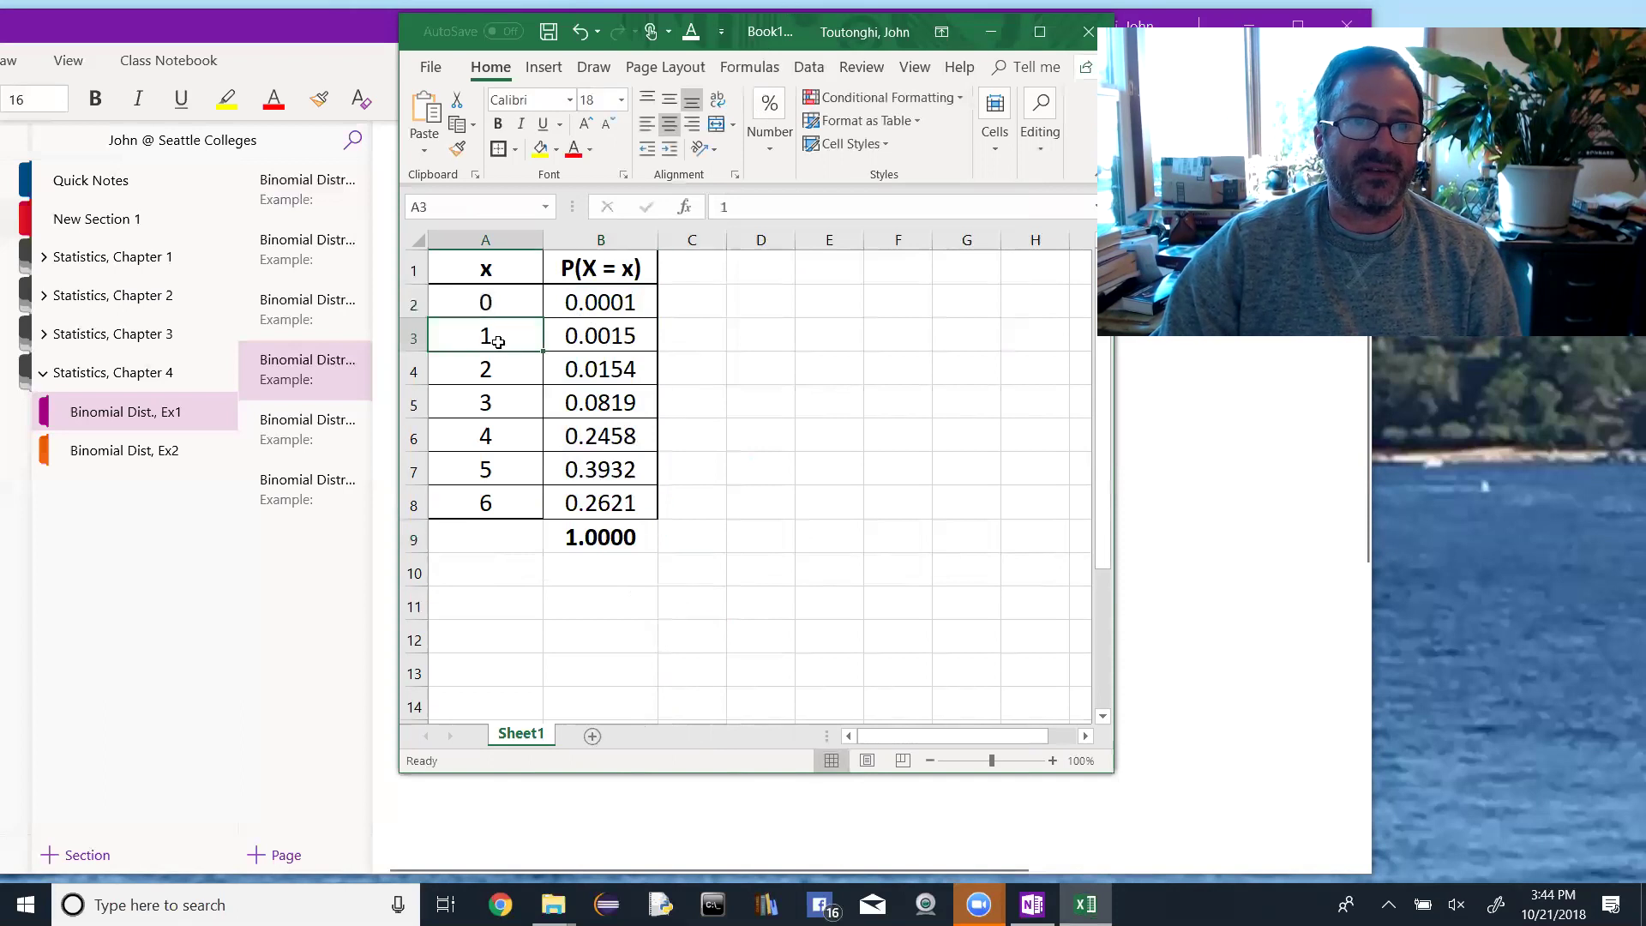
pyautogui.click(599, 335)
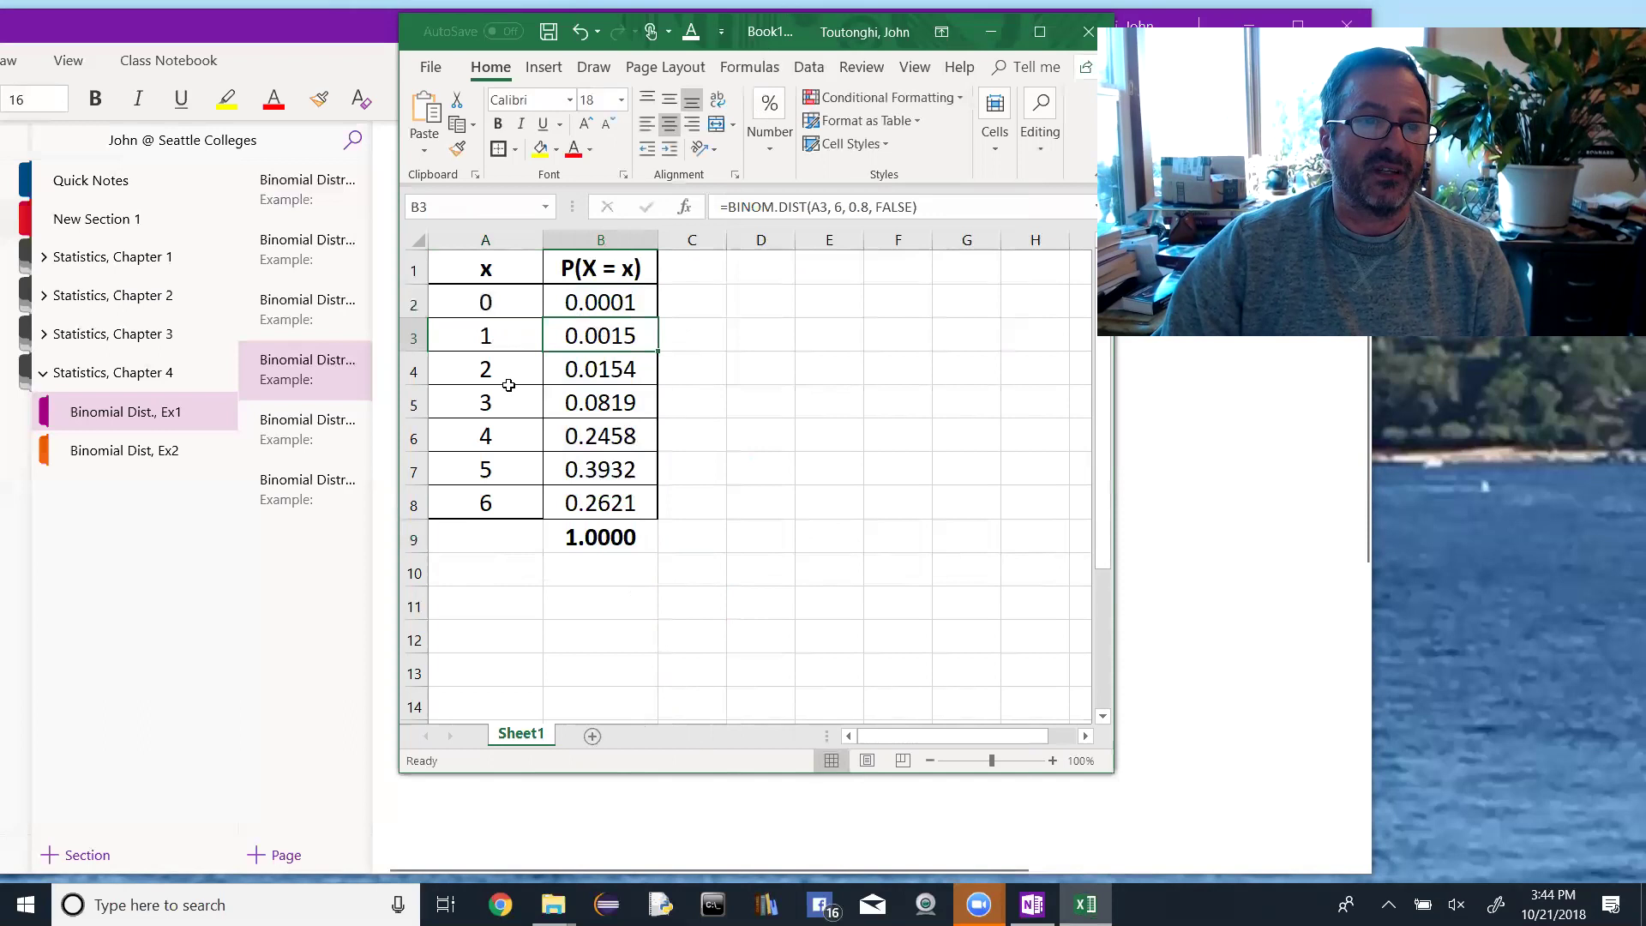
pyautogui.click(499, 445)
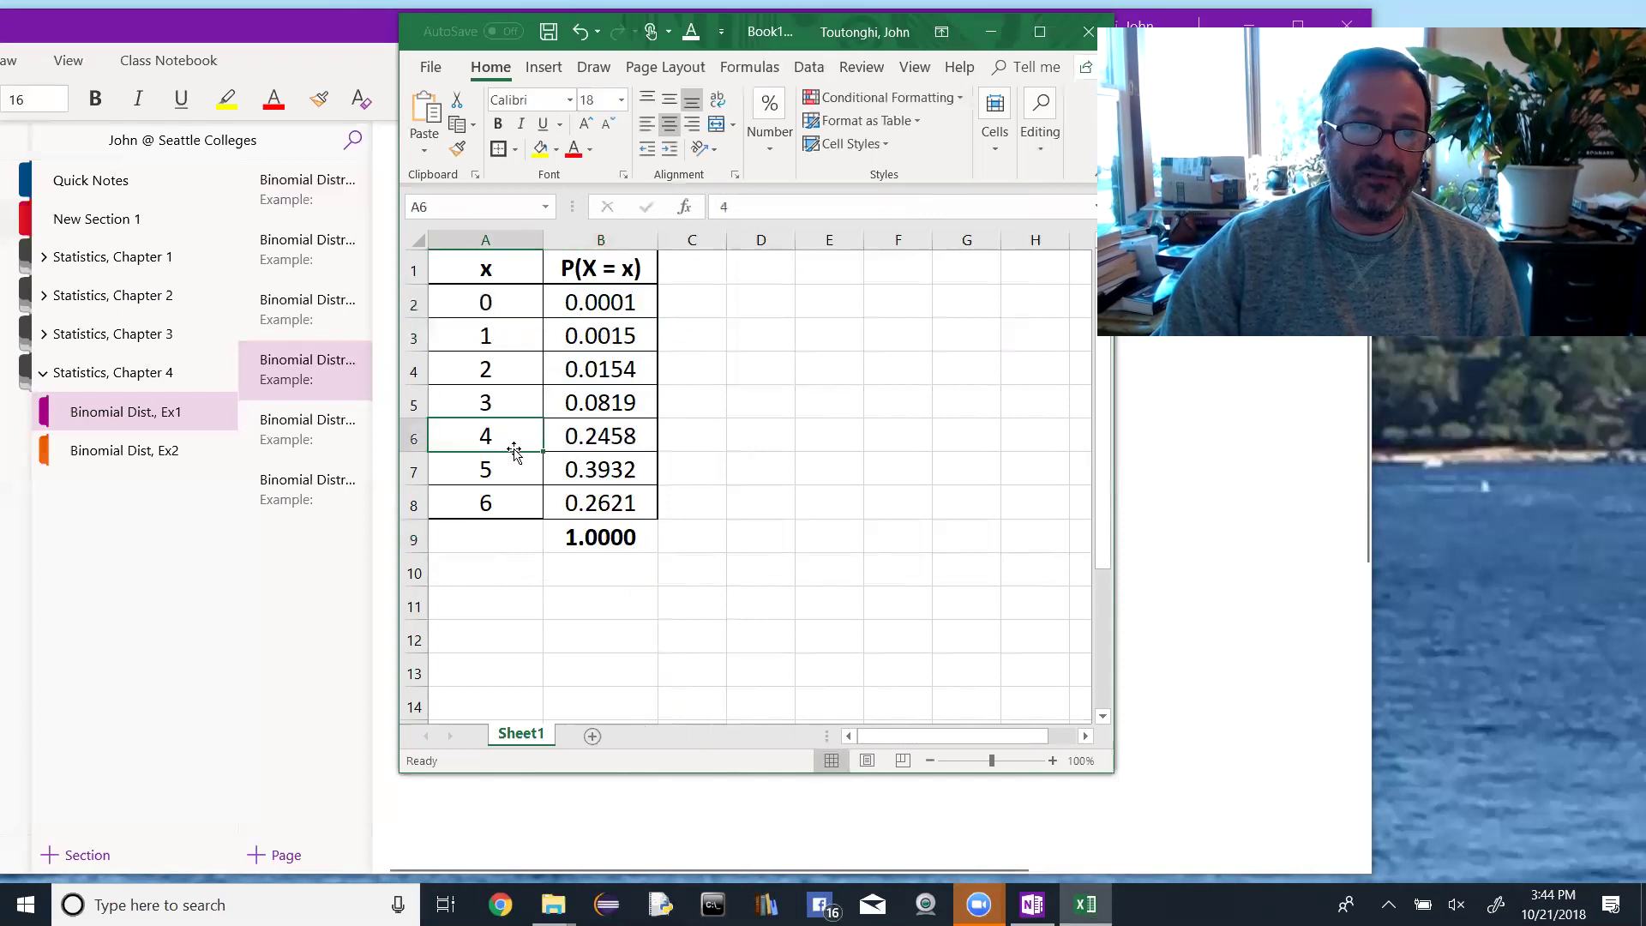
pyautogui.click(601, 441)
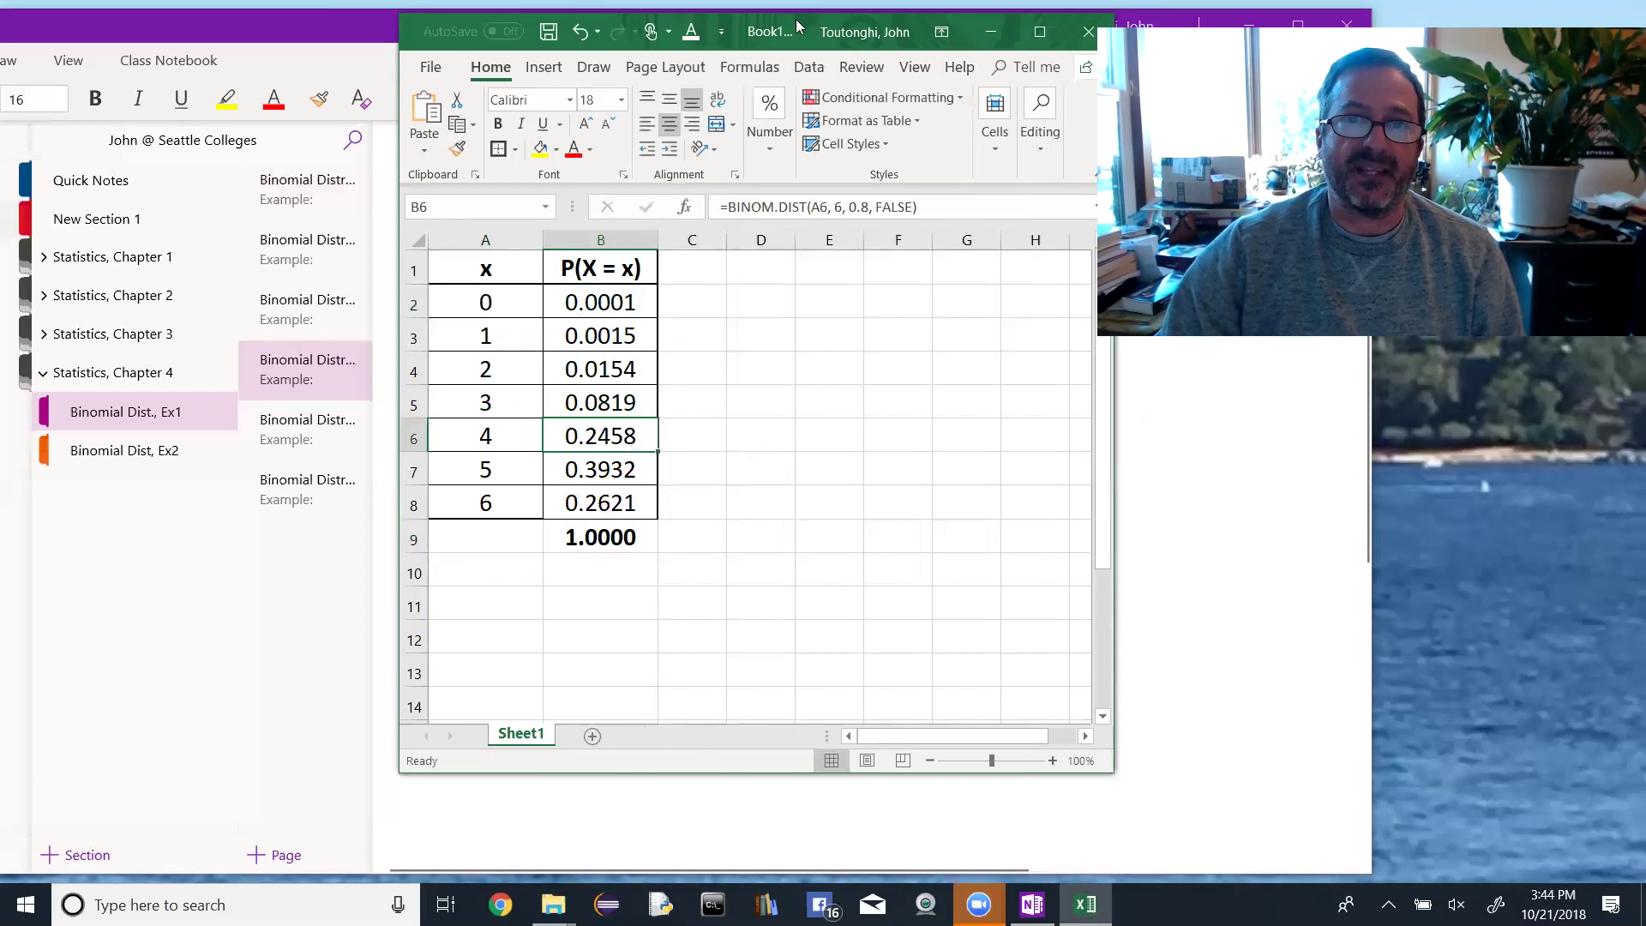
pyautogui.moveTo(797, 26); pyautogui.dragTo(803, 26)
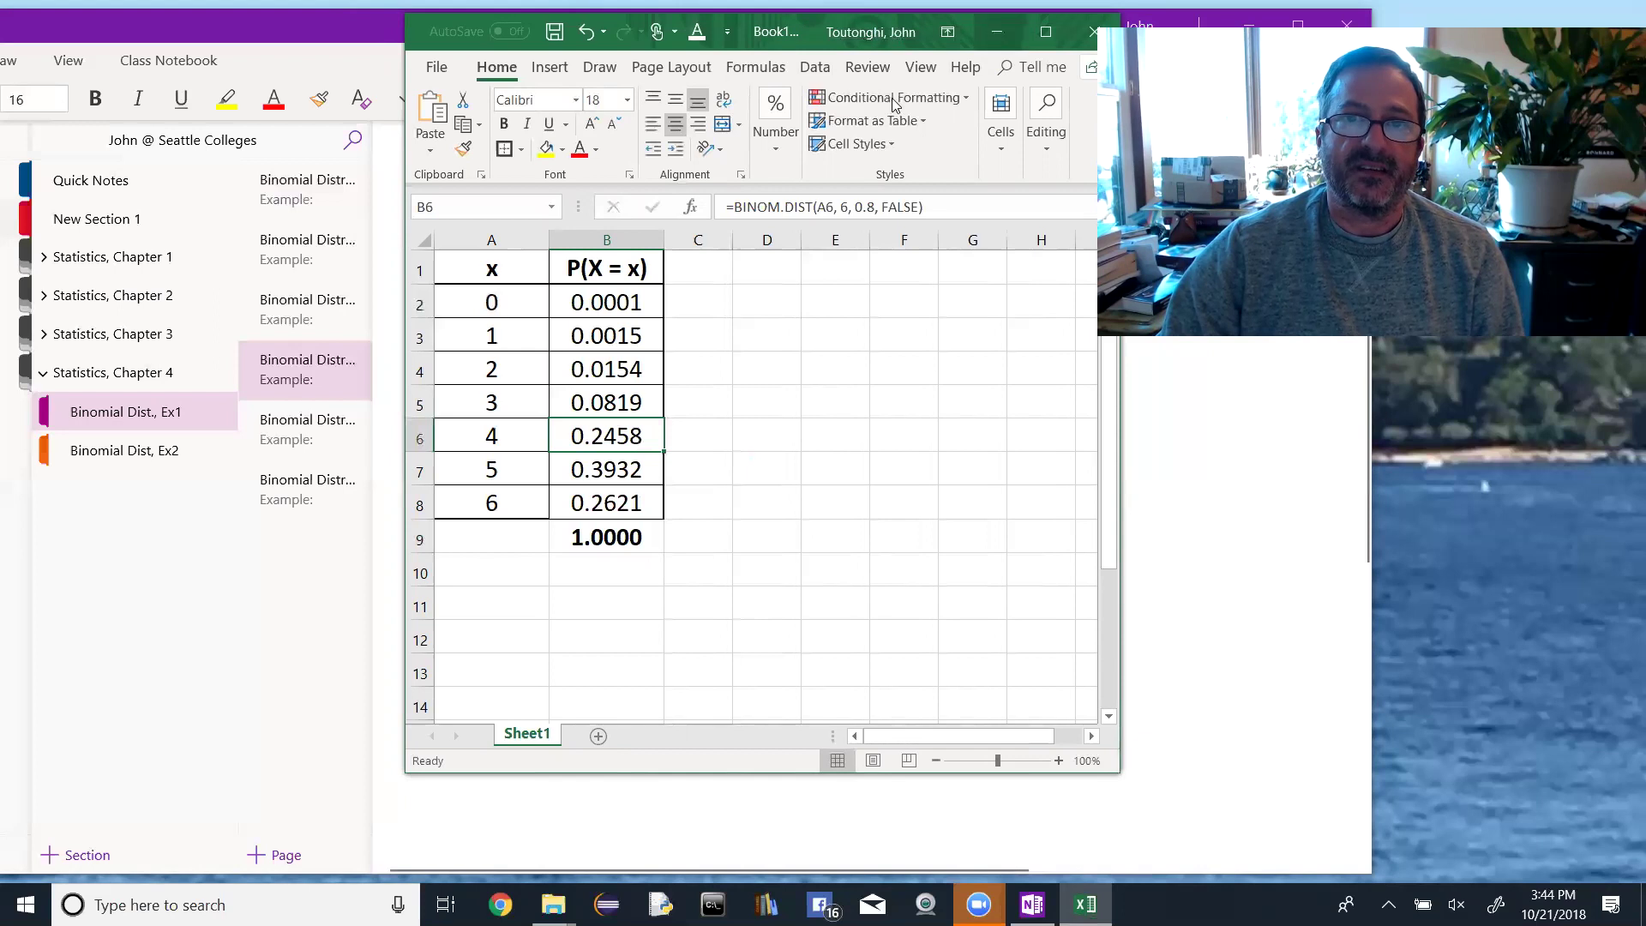
pyautogui.hotkey('alt', 'Tab')
# Step: Underline and italicize 'At least four' in the red line, then mark the x = 4 to 6 probability rows
pyautogui.click(320, 429)
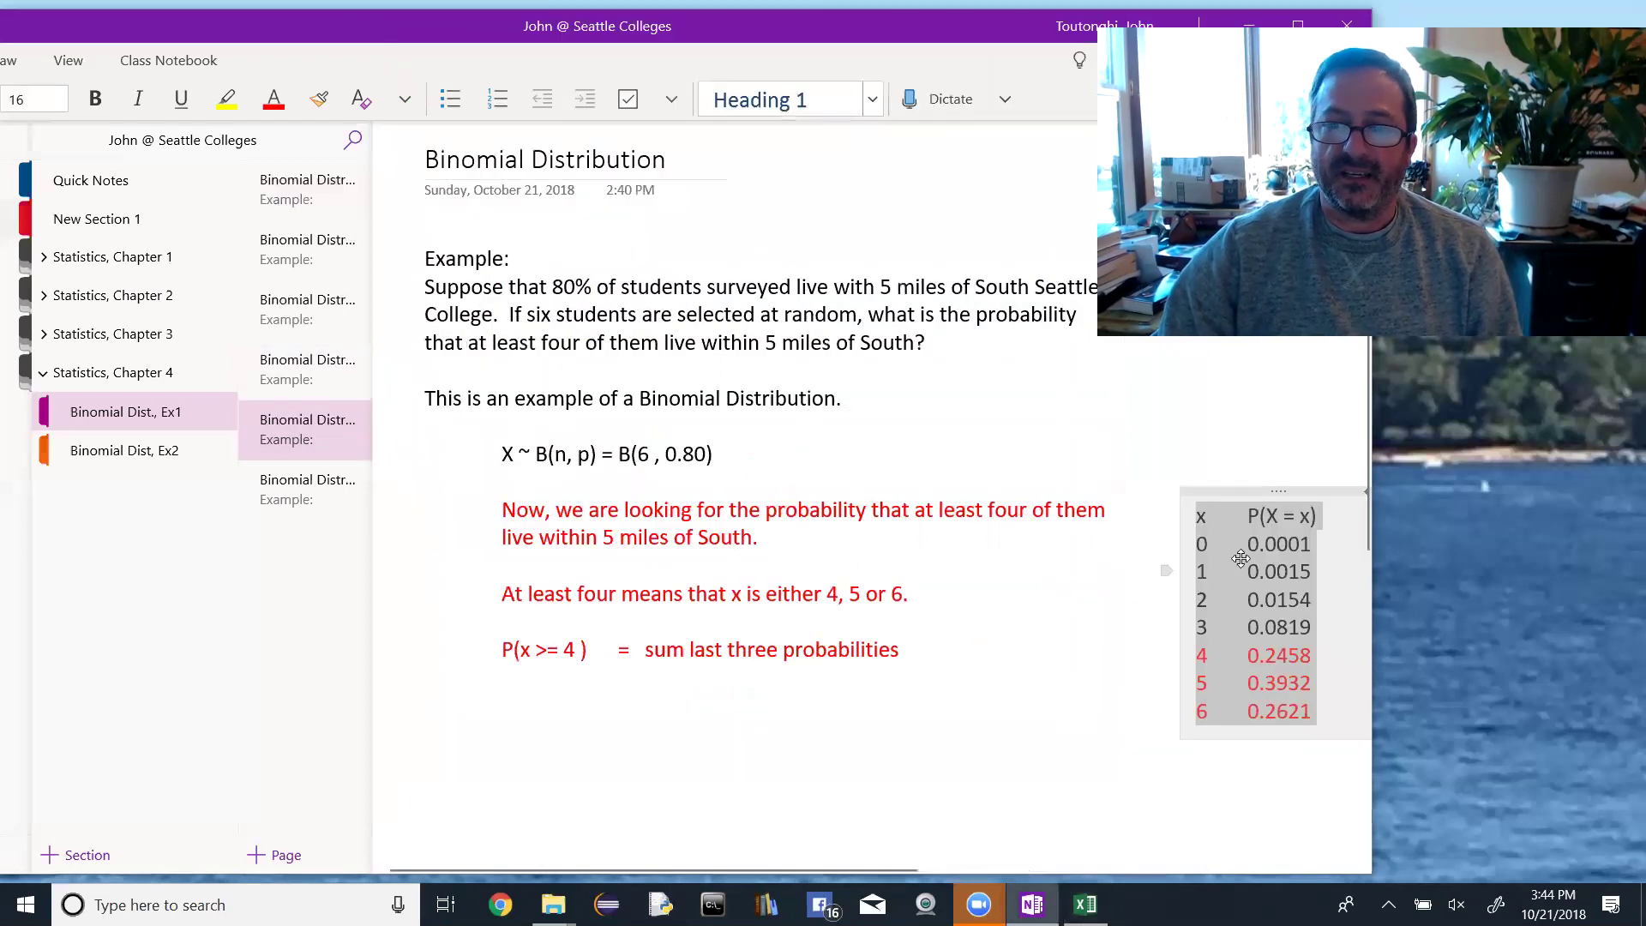
pyautogui.click(1166, 569)
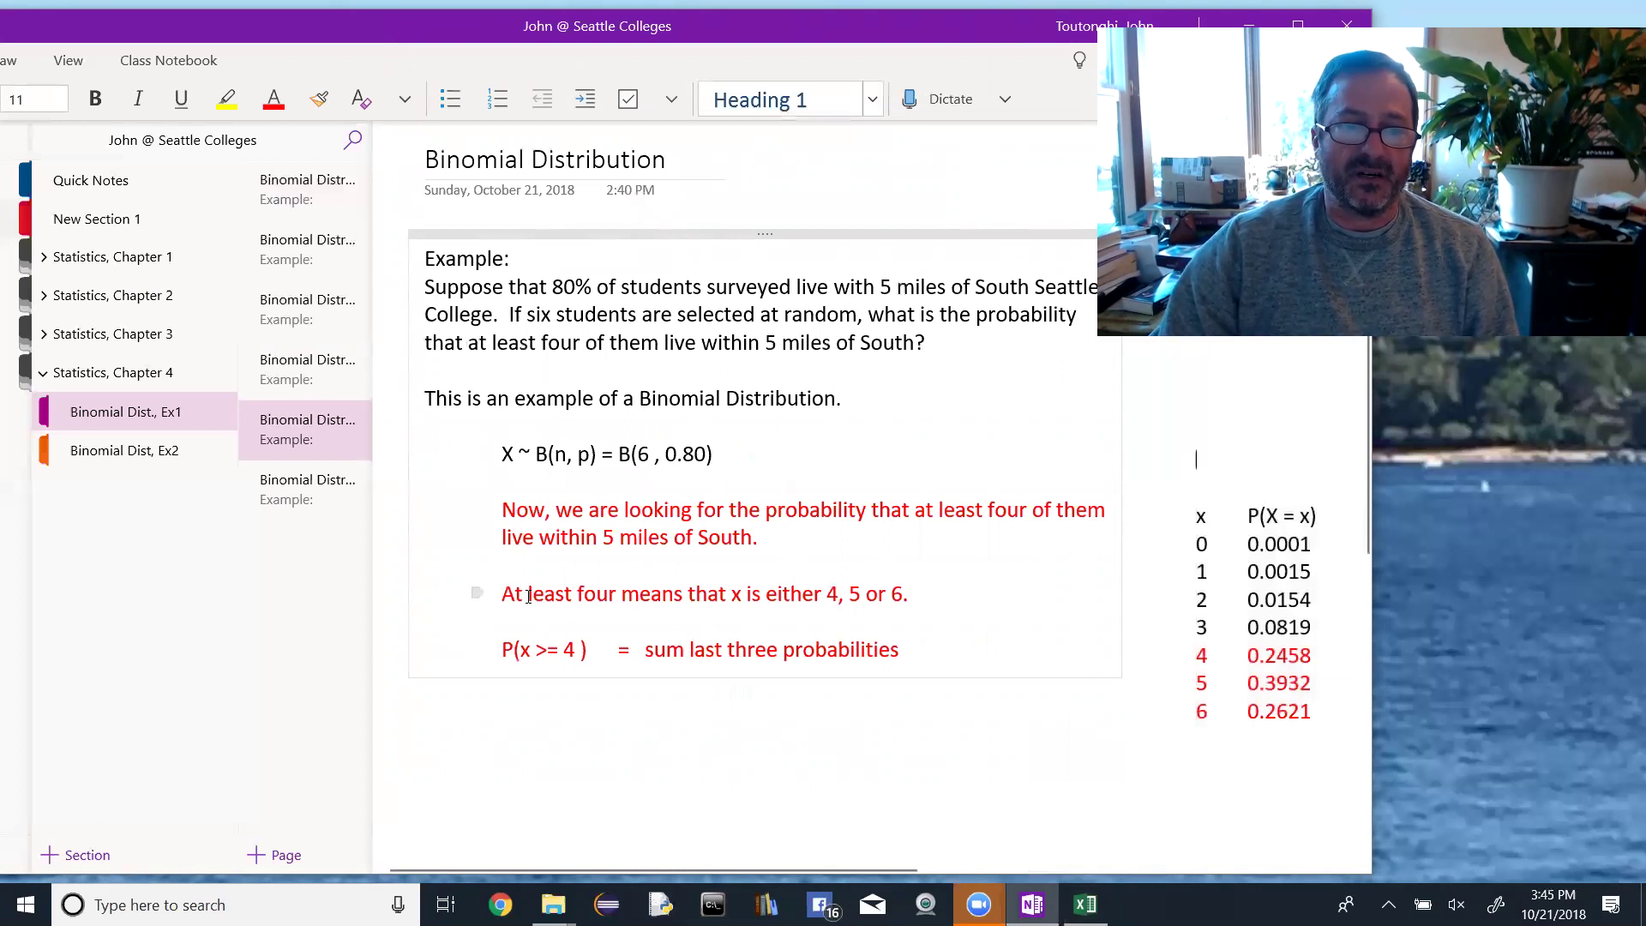
pyautogui.moveTo(501, 595); pyautogui.dragTo(617, 597)
pyautogui.click(180, 97)
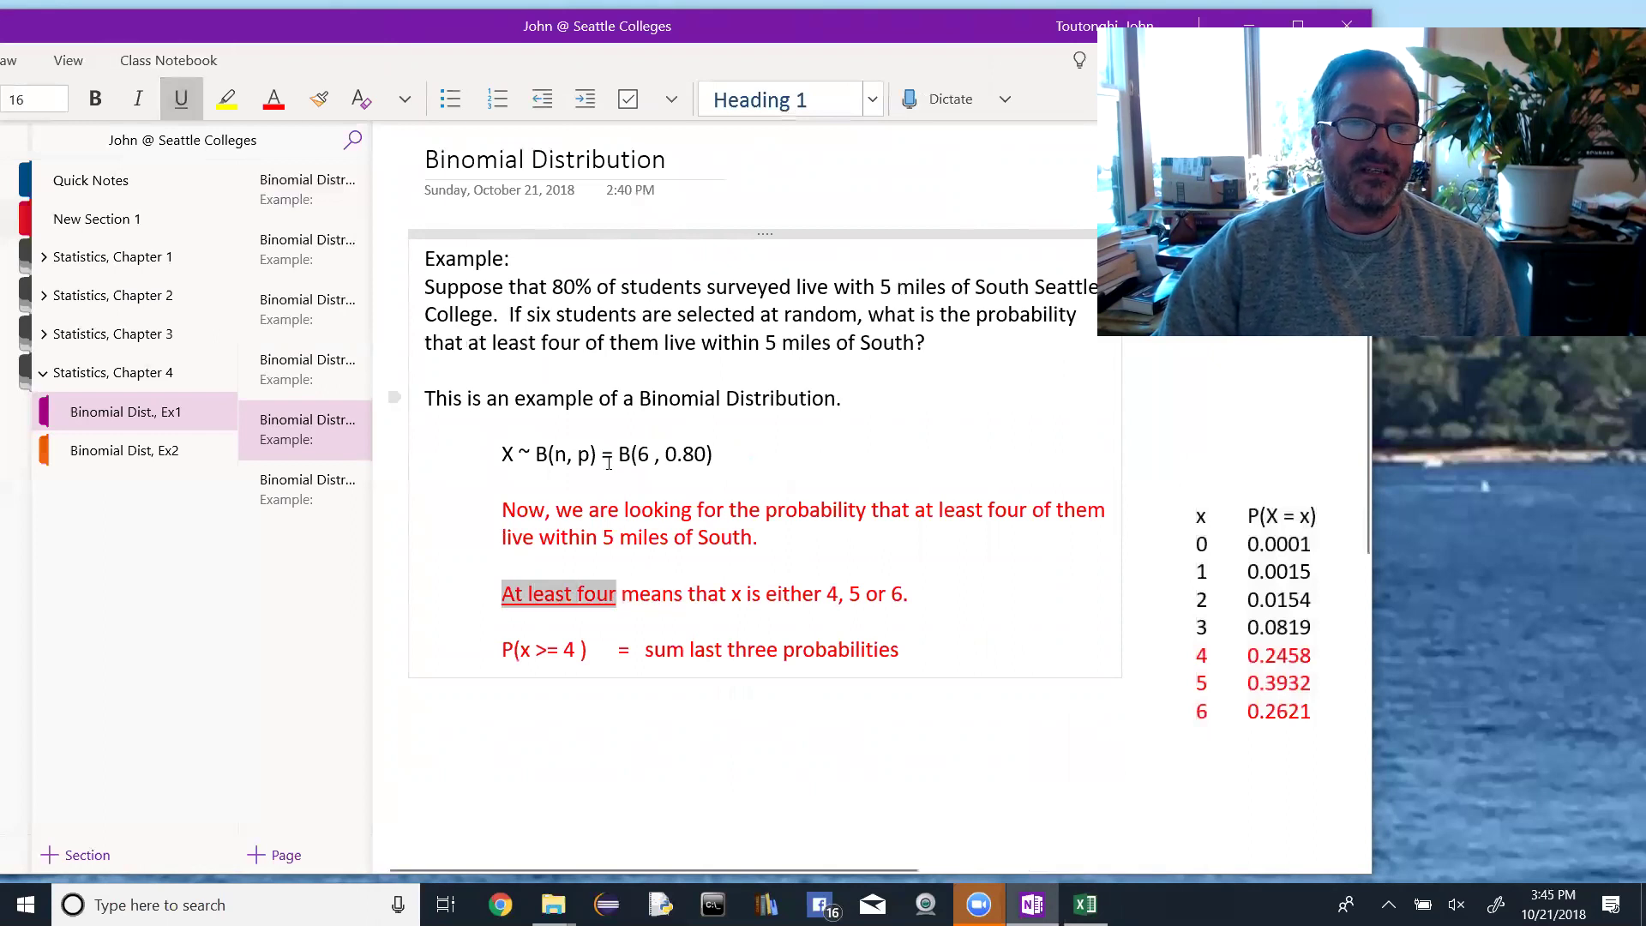
pyautogui.click(138, 97)
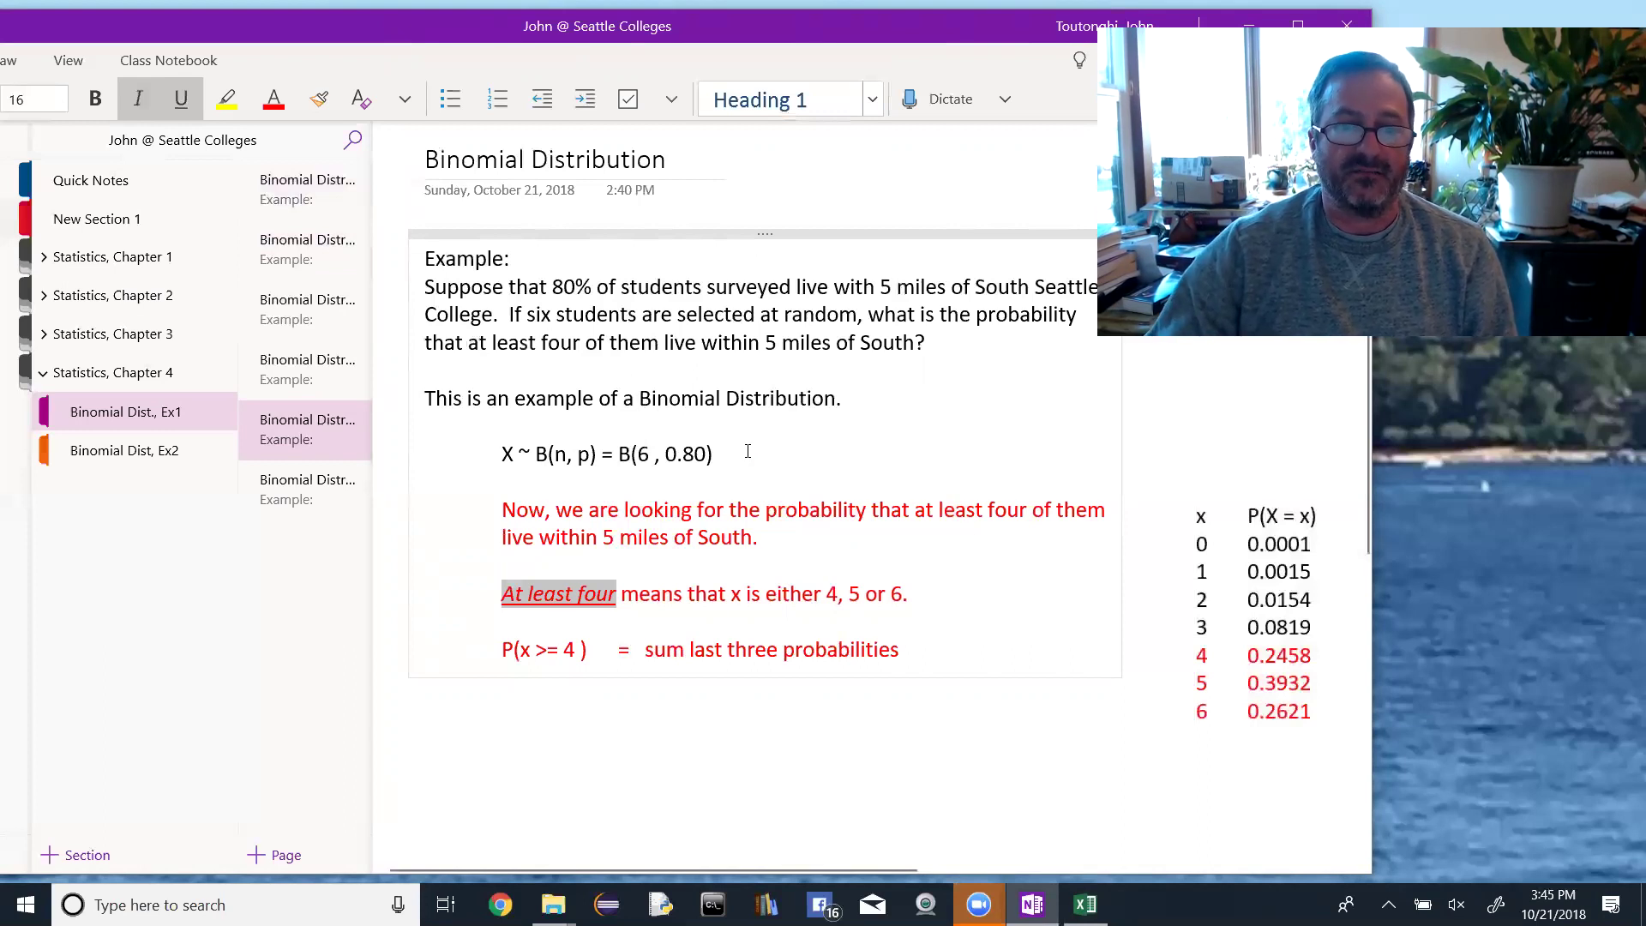
pyautogui.moveTo(1333, 718); pyautogui.dragTo(1164, 666)
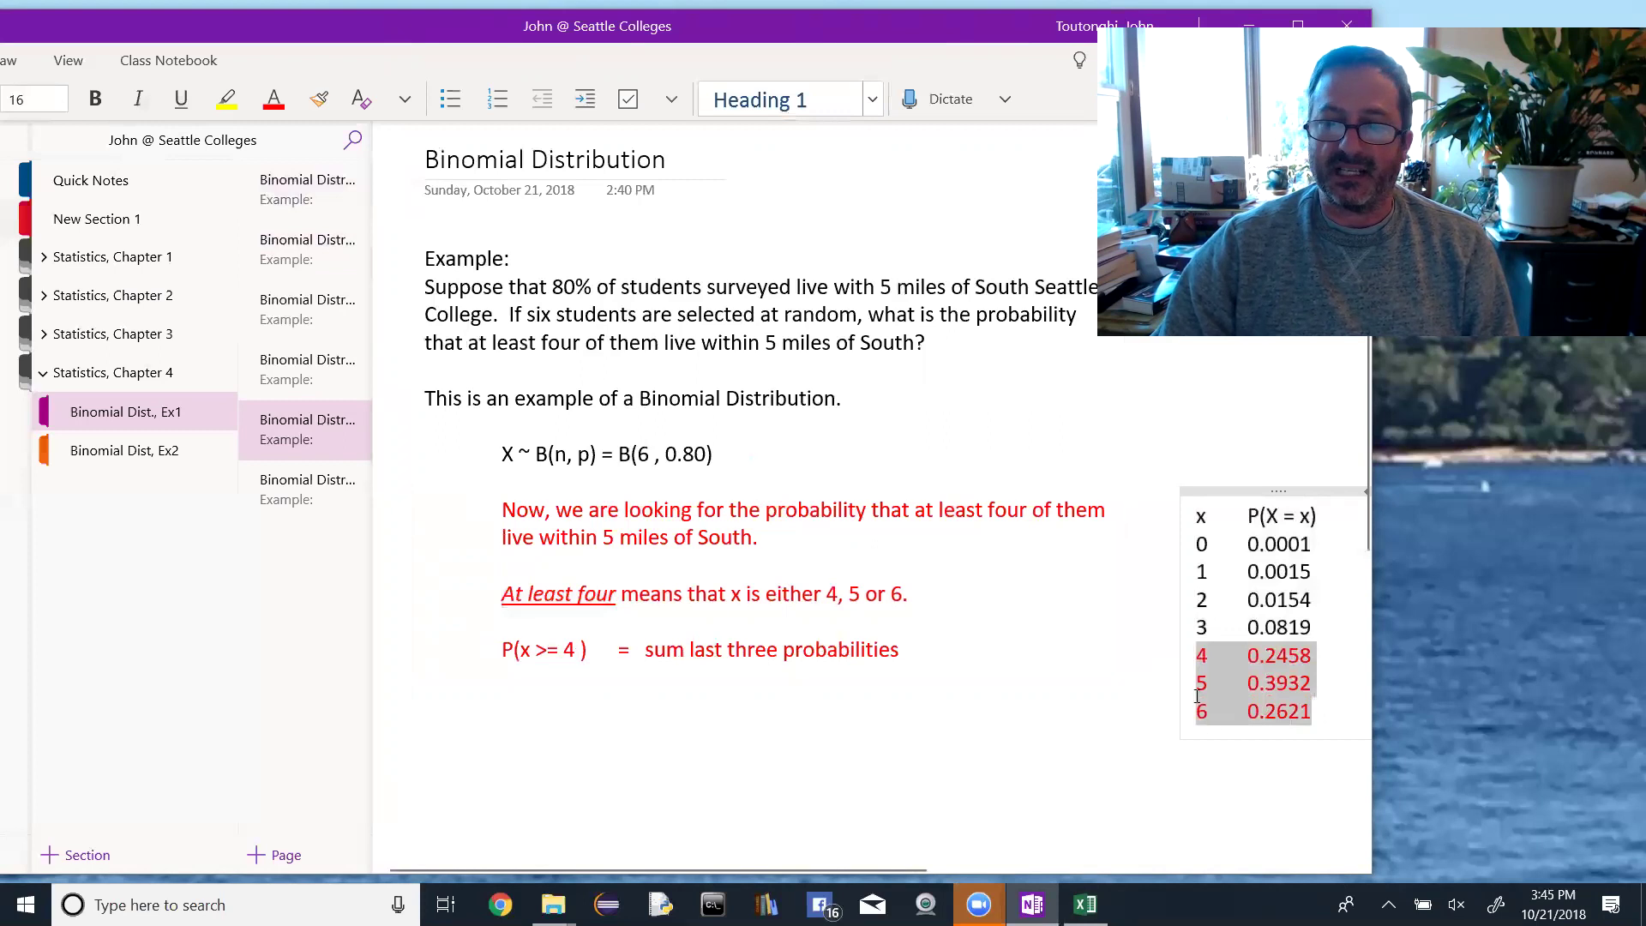
# Step: On the calculation page, correct 0.3632 to 0.3932 in the sum and delete the old 0.8711 result
pyautogui.click(305, 510)
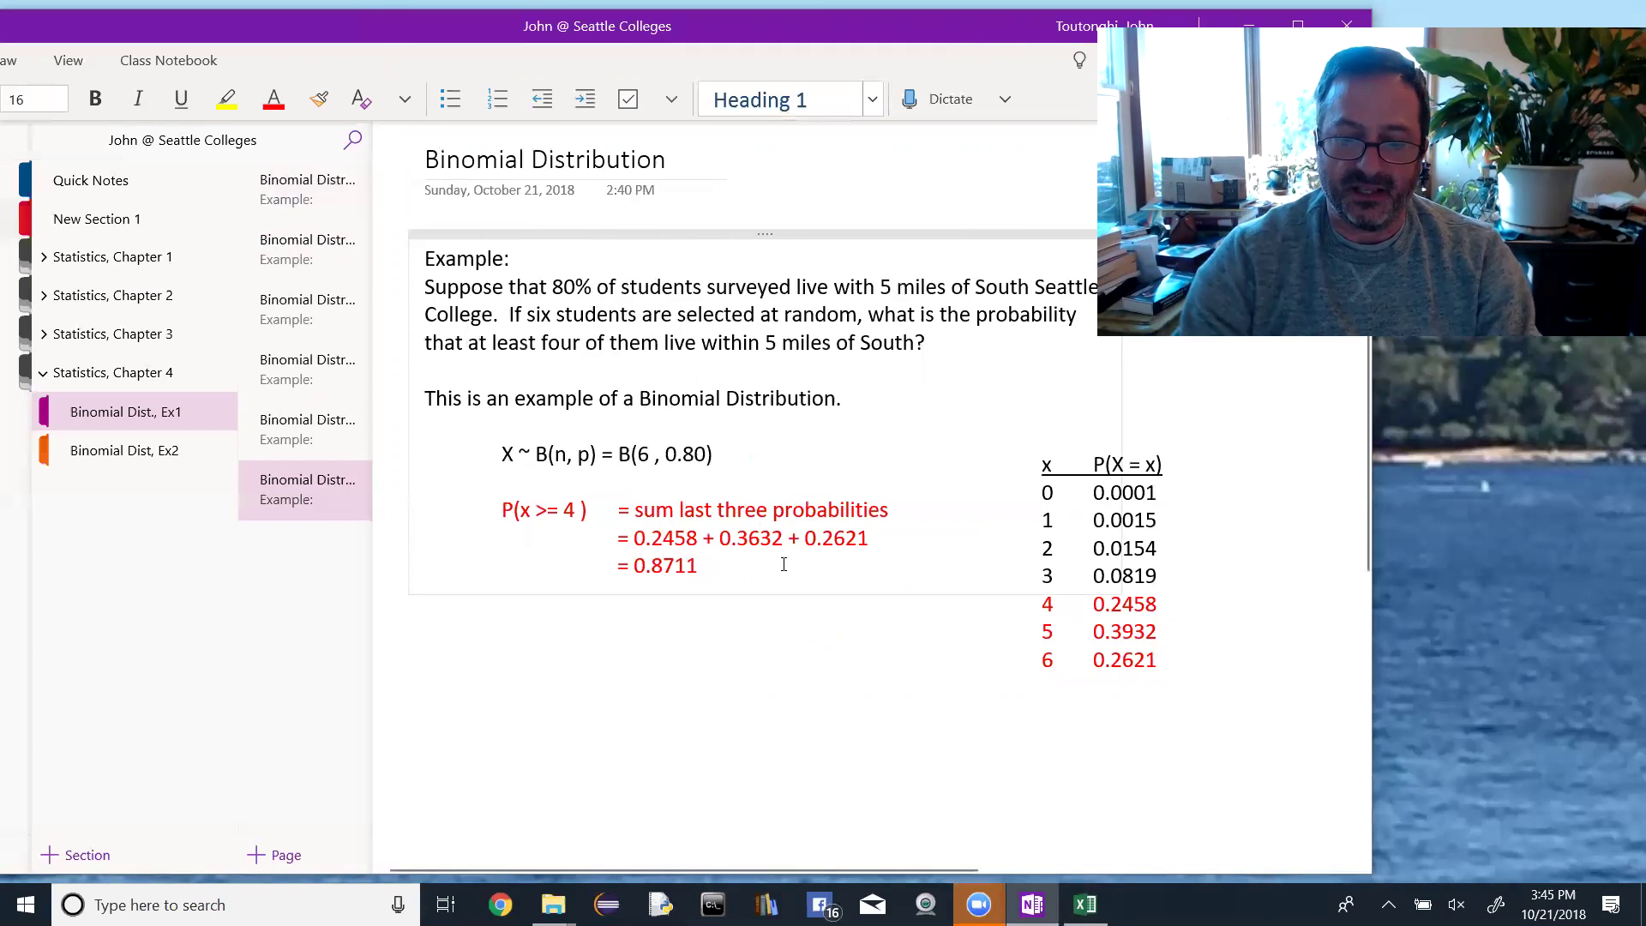
pyautogui.click(742, 537)
pyautogui.press('Delete')
pyautogui.write('9')
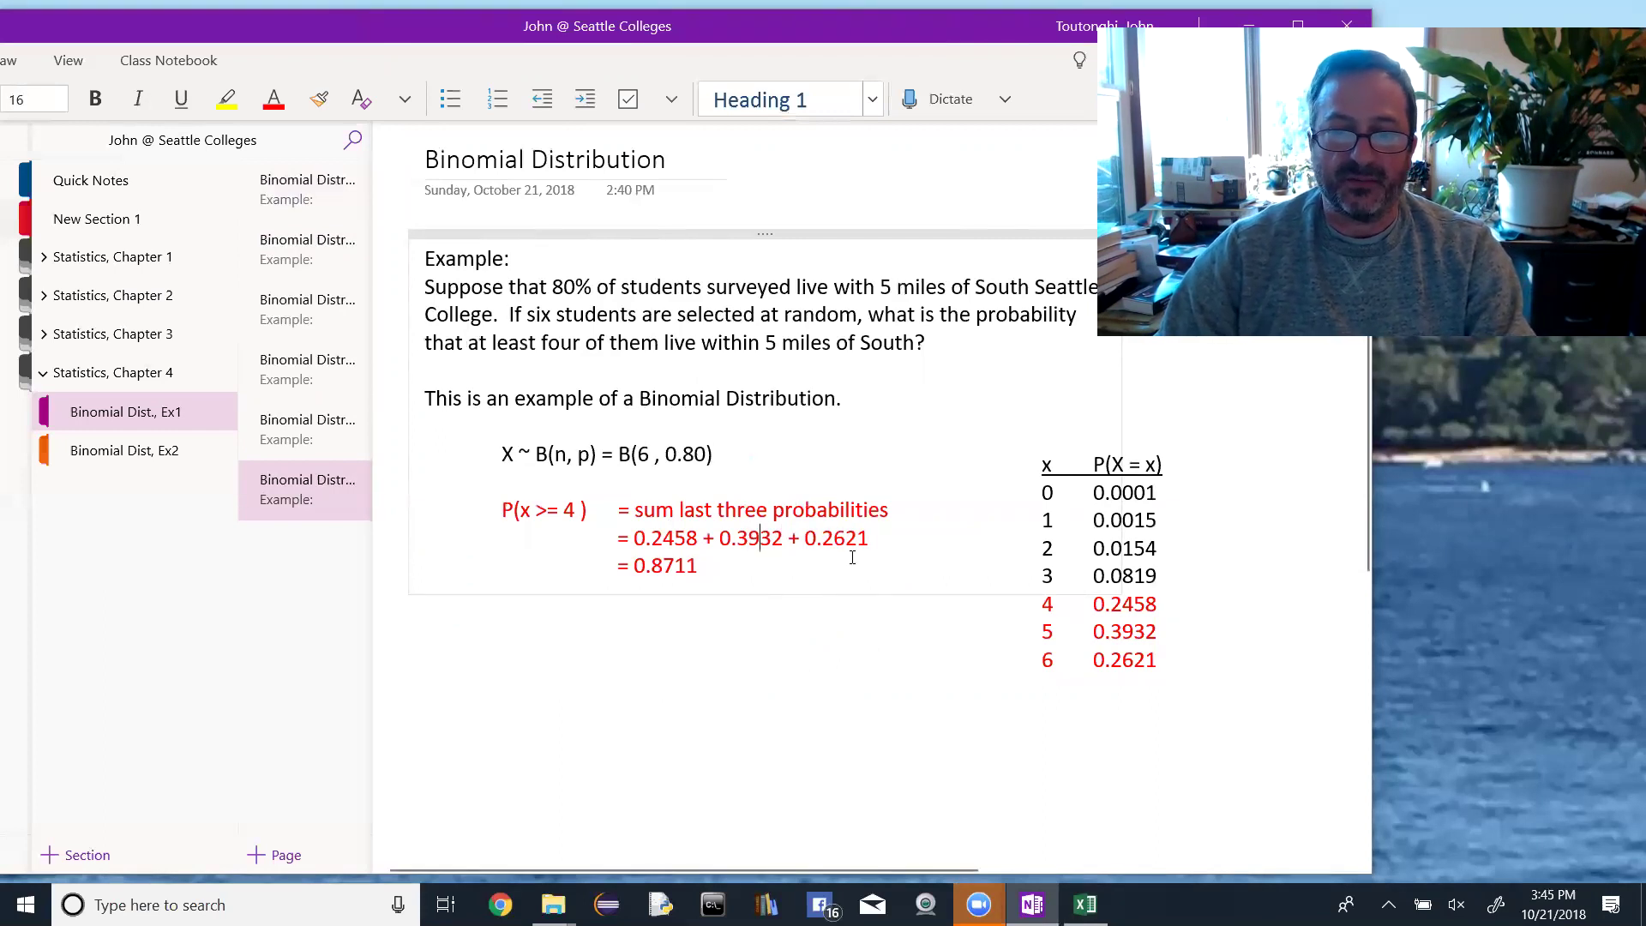
pyautogui.moveTo(700, 568); pyautogui.dragTo(639, 572)
pyautogui.press('BackSpace')
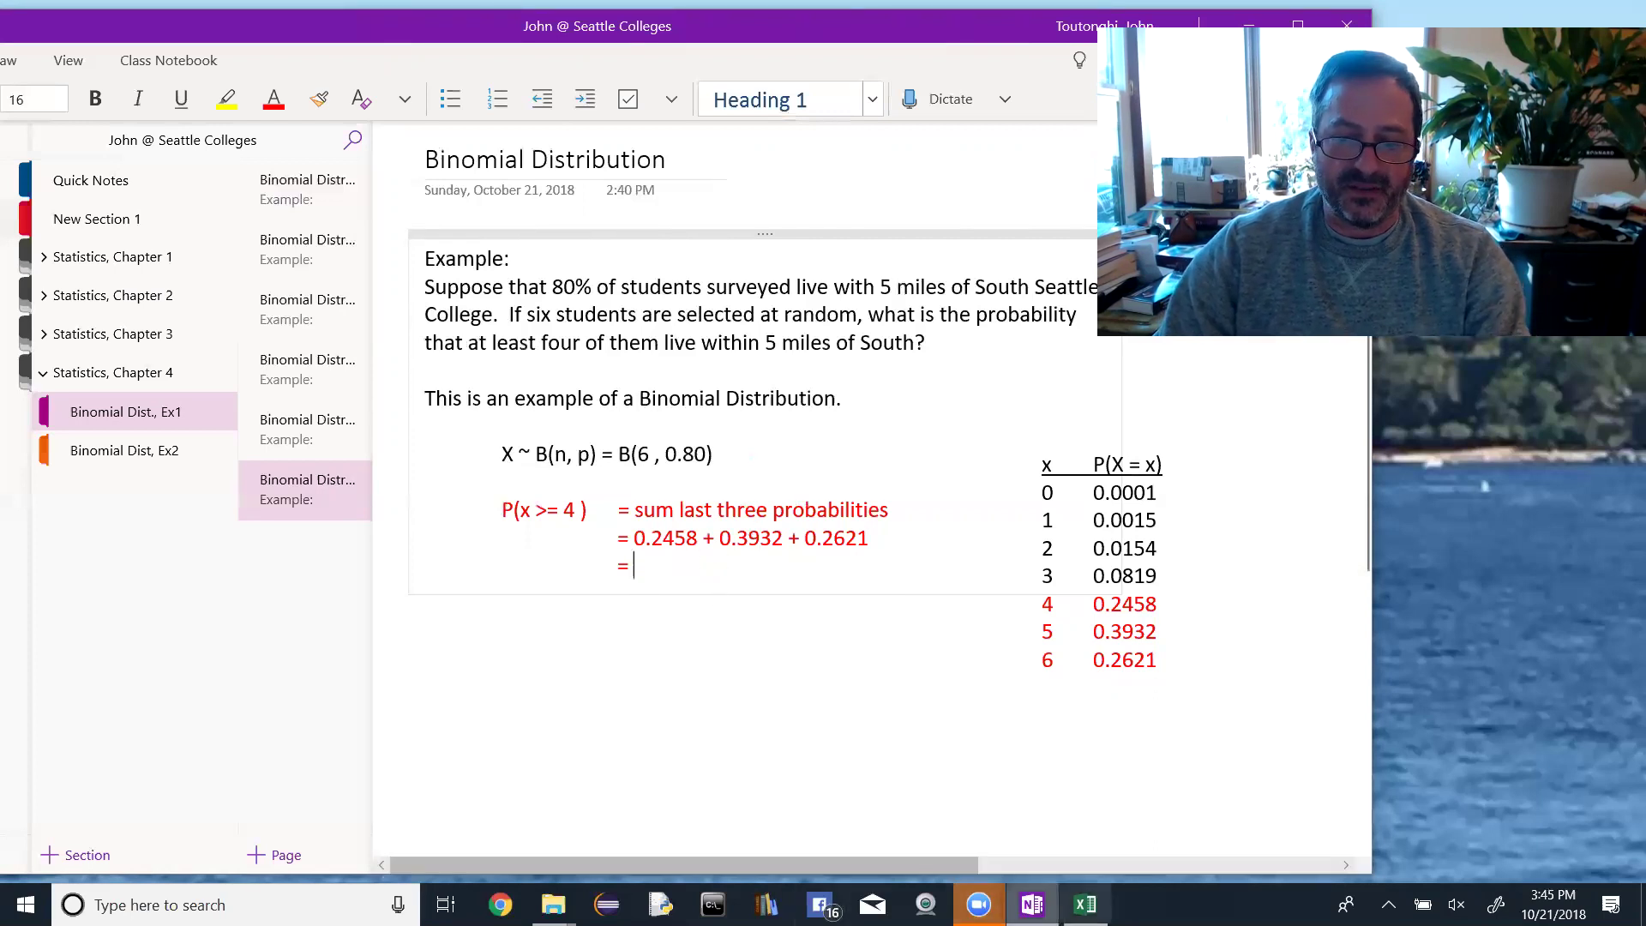
# Step: Enter =SUM(B6:B8) in Excel cell C8 to get 0.9011, then return to OneNote
pyautogui.click(1085, 904)
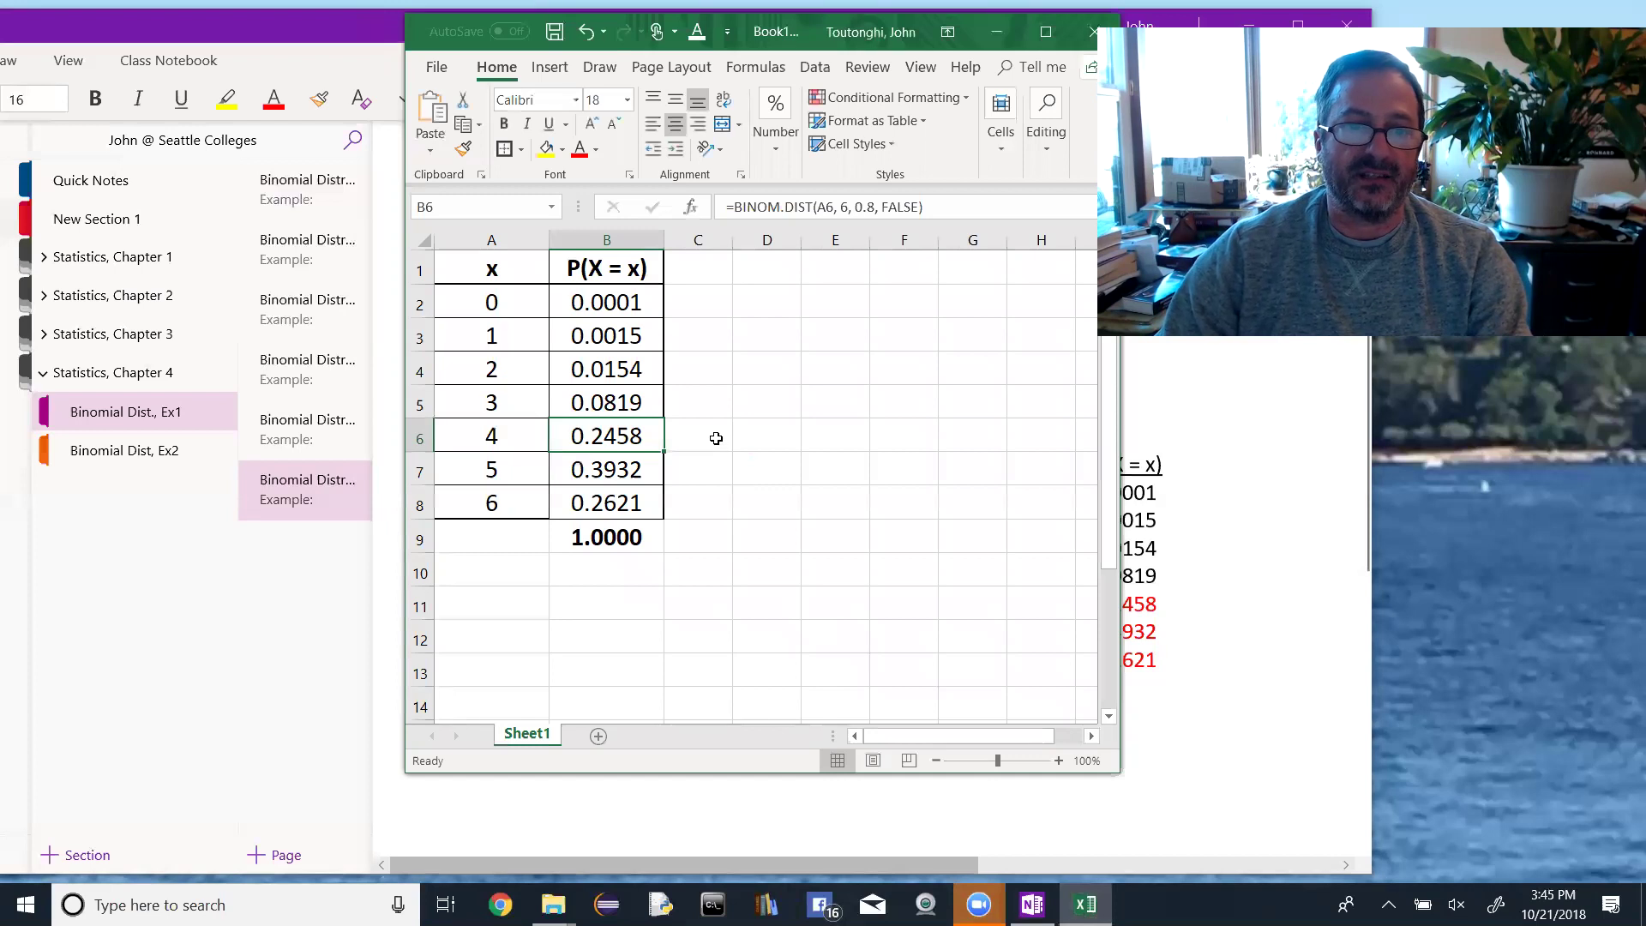
pyautogui.click(701, 505)
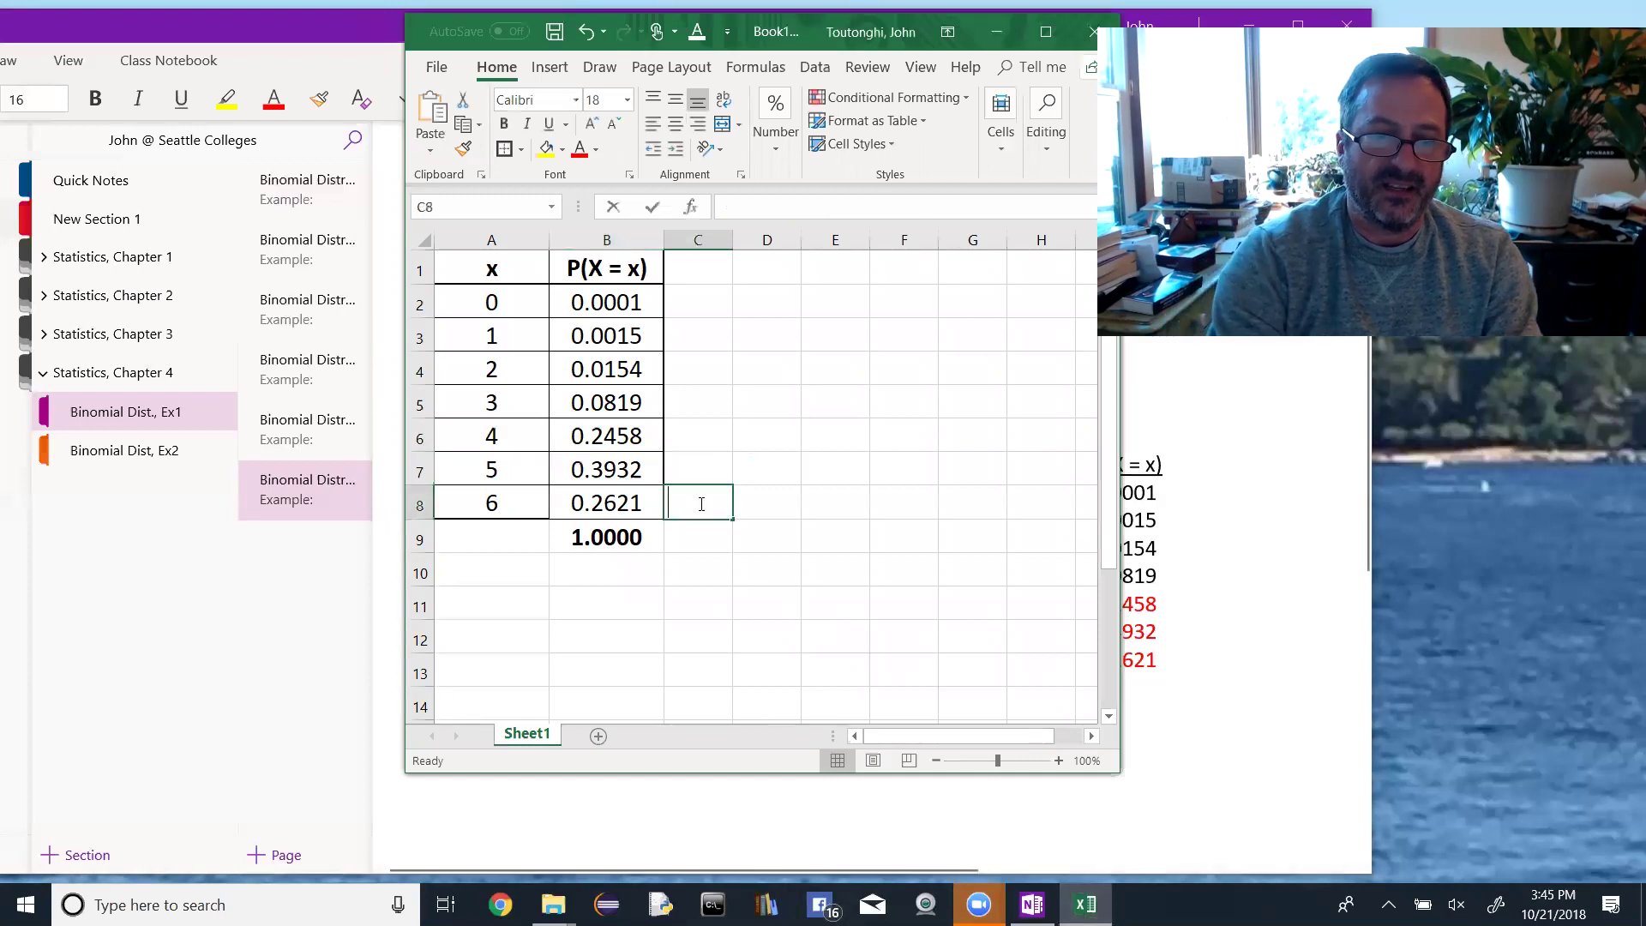
pyautogui.write('=SUM()')
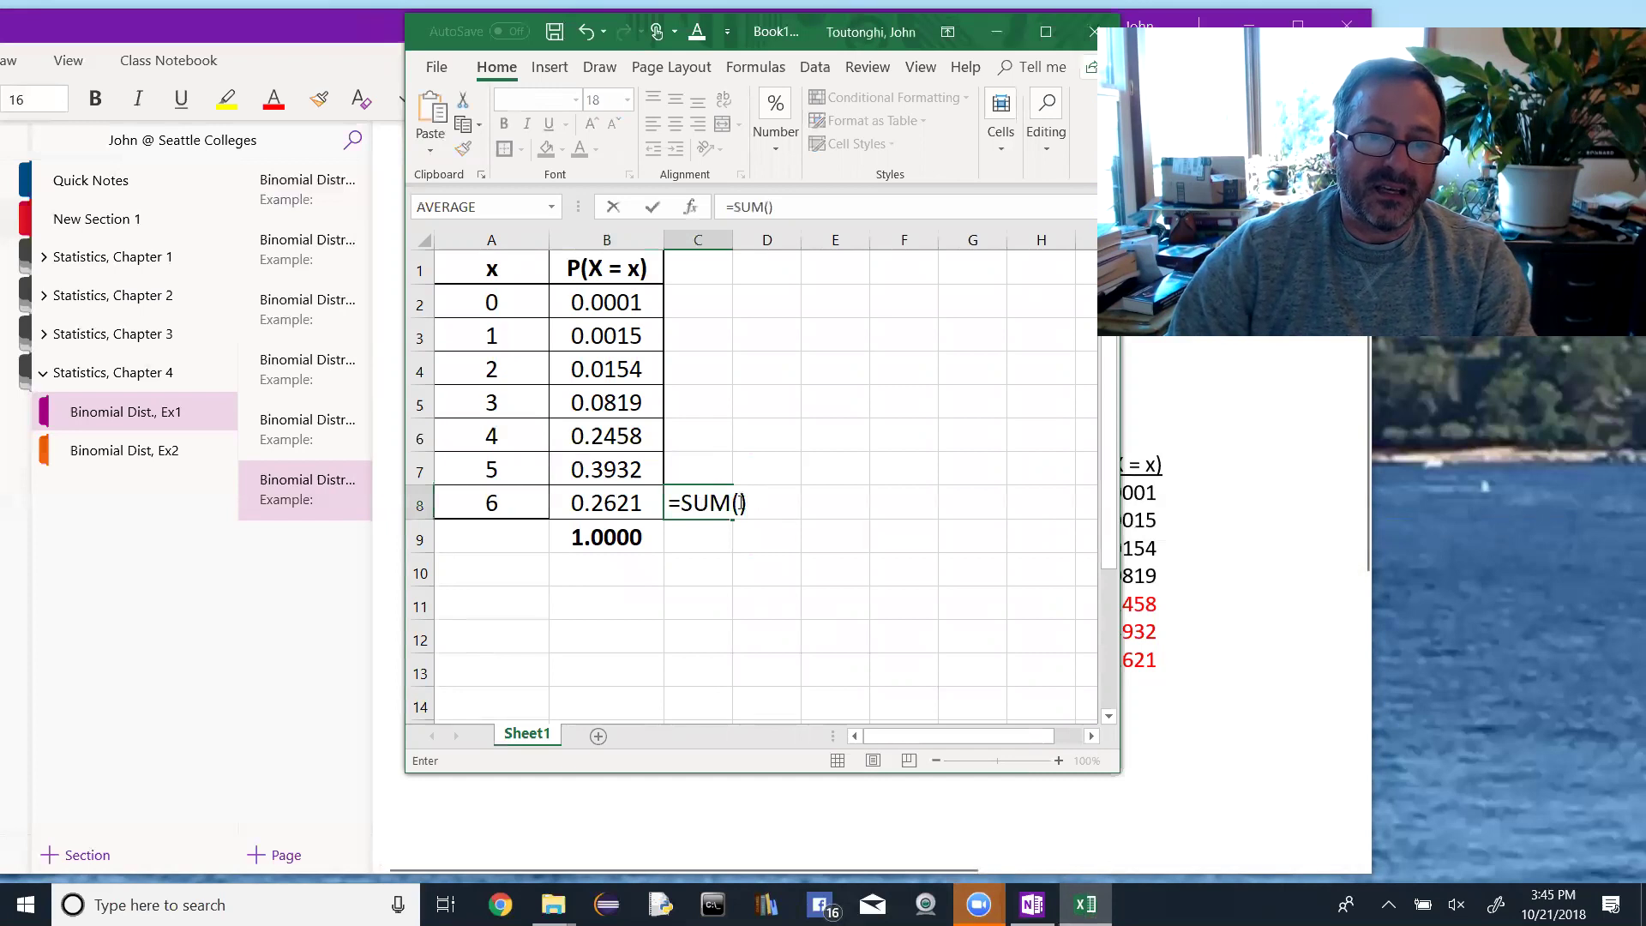
pyautogui.click(740, 503)
pyautogui.moveTo(612, 438); pyautogui.dragTo(615, 492)
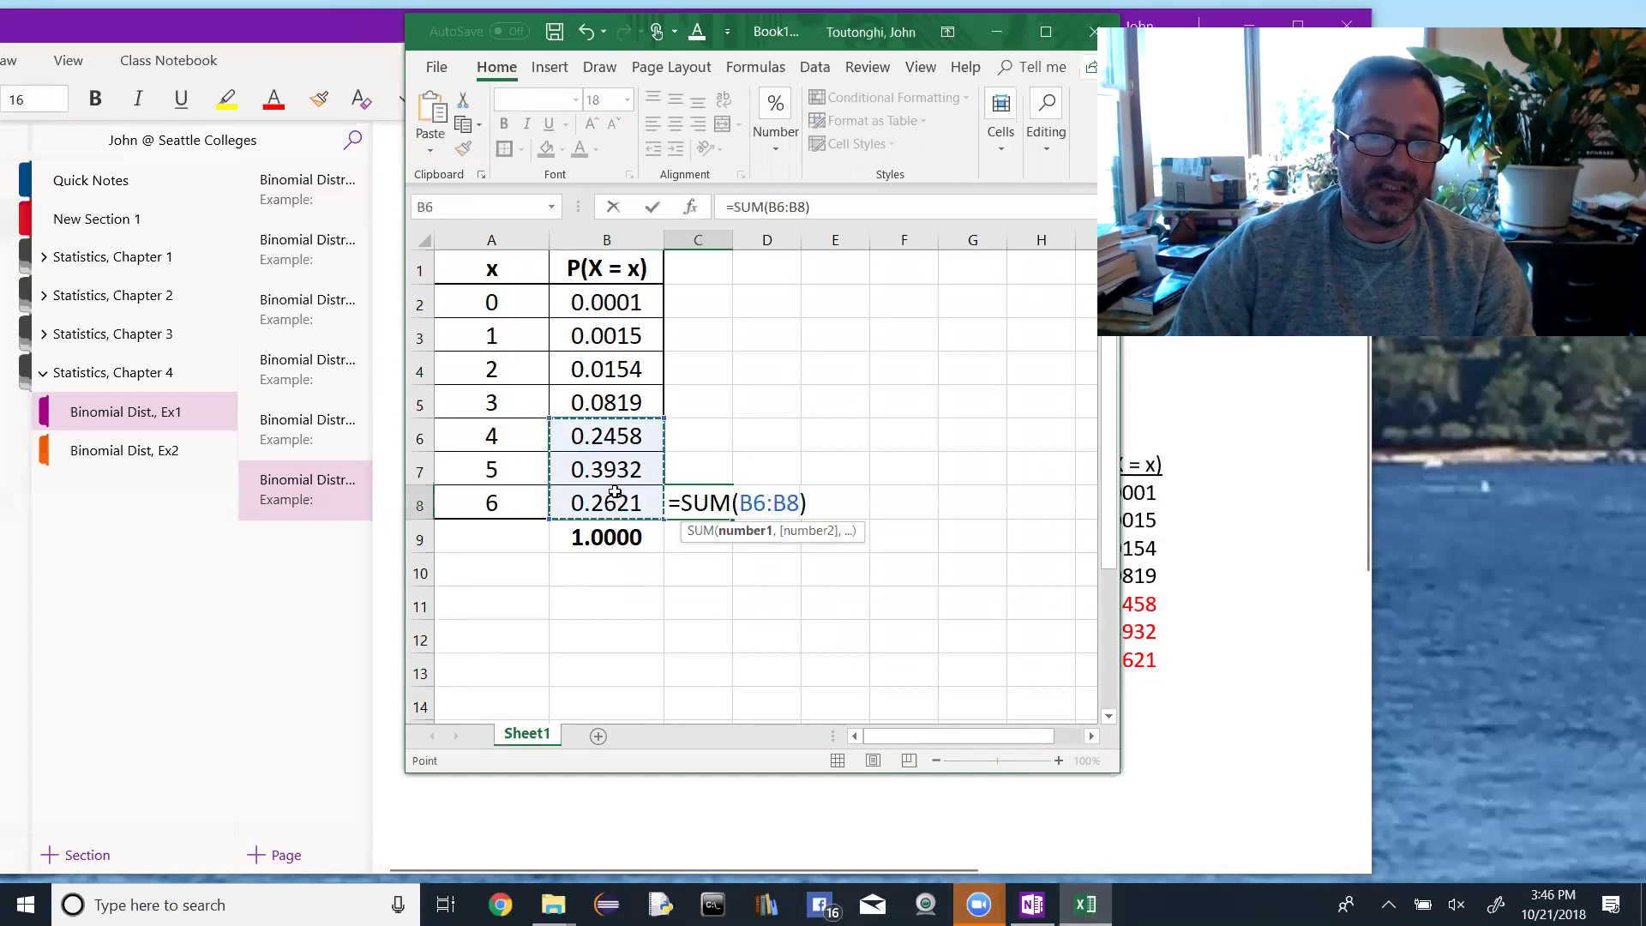
pyautogui.press('Return')
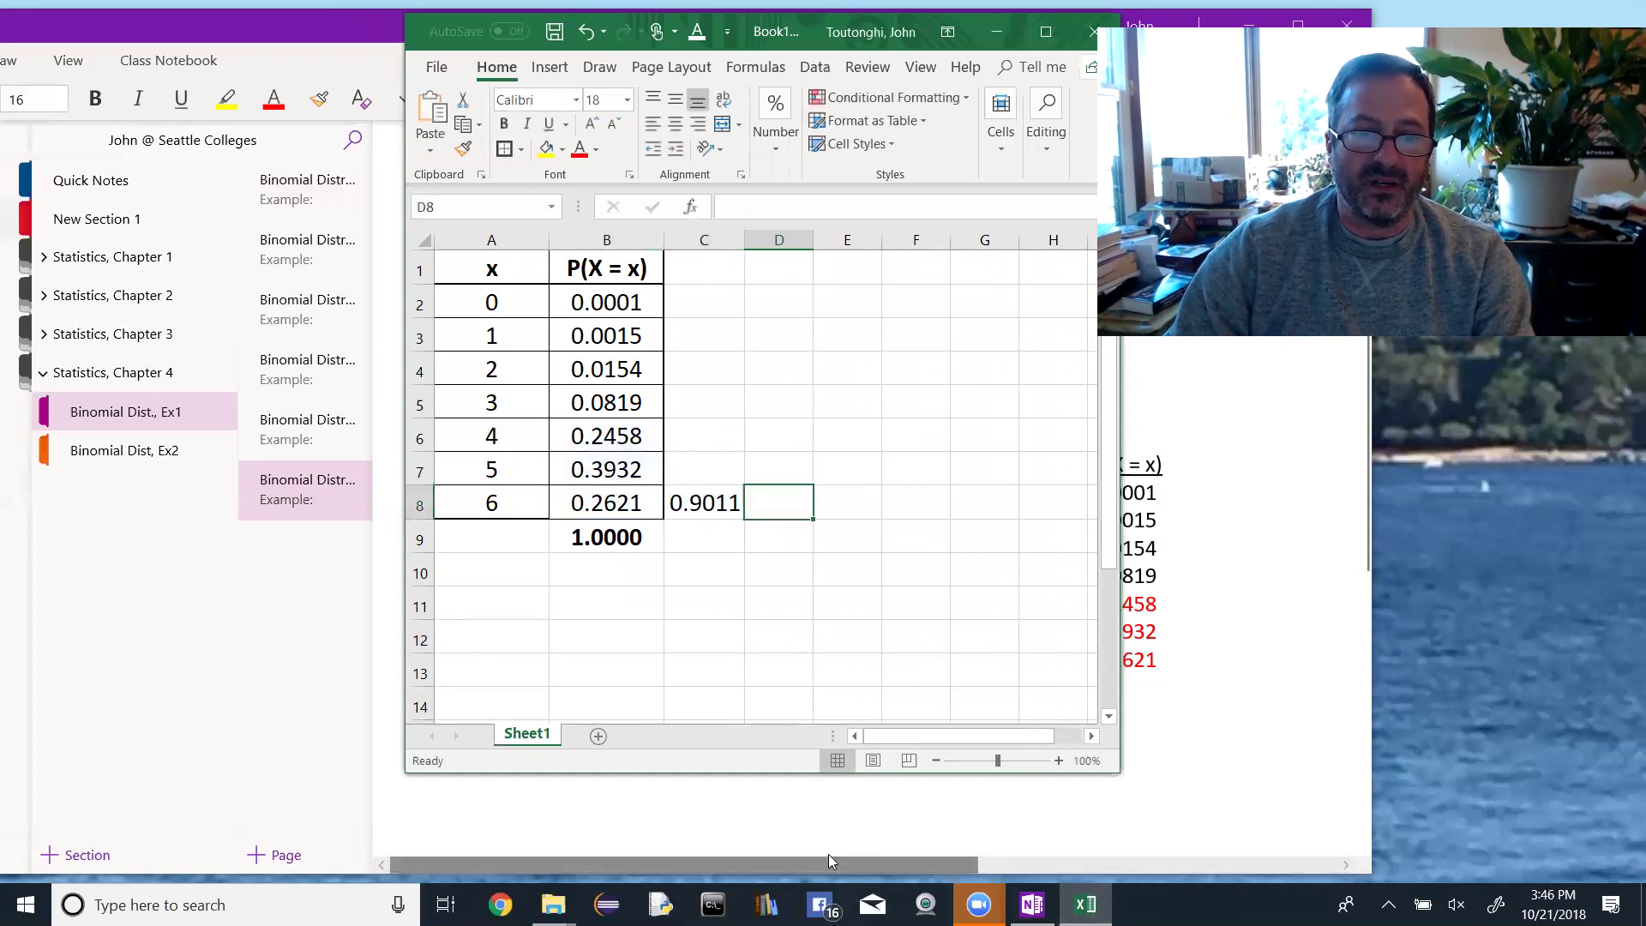
pyautogui.click(826, 828)
# Step: Type 0.9011 on the empty '=' line to complete P(x >= 4) = 0.9011
pyautogui.click(665, 555)
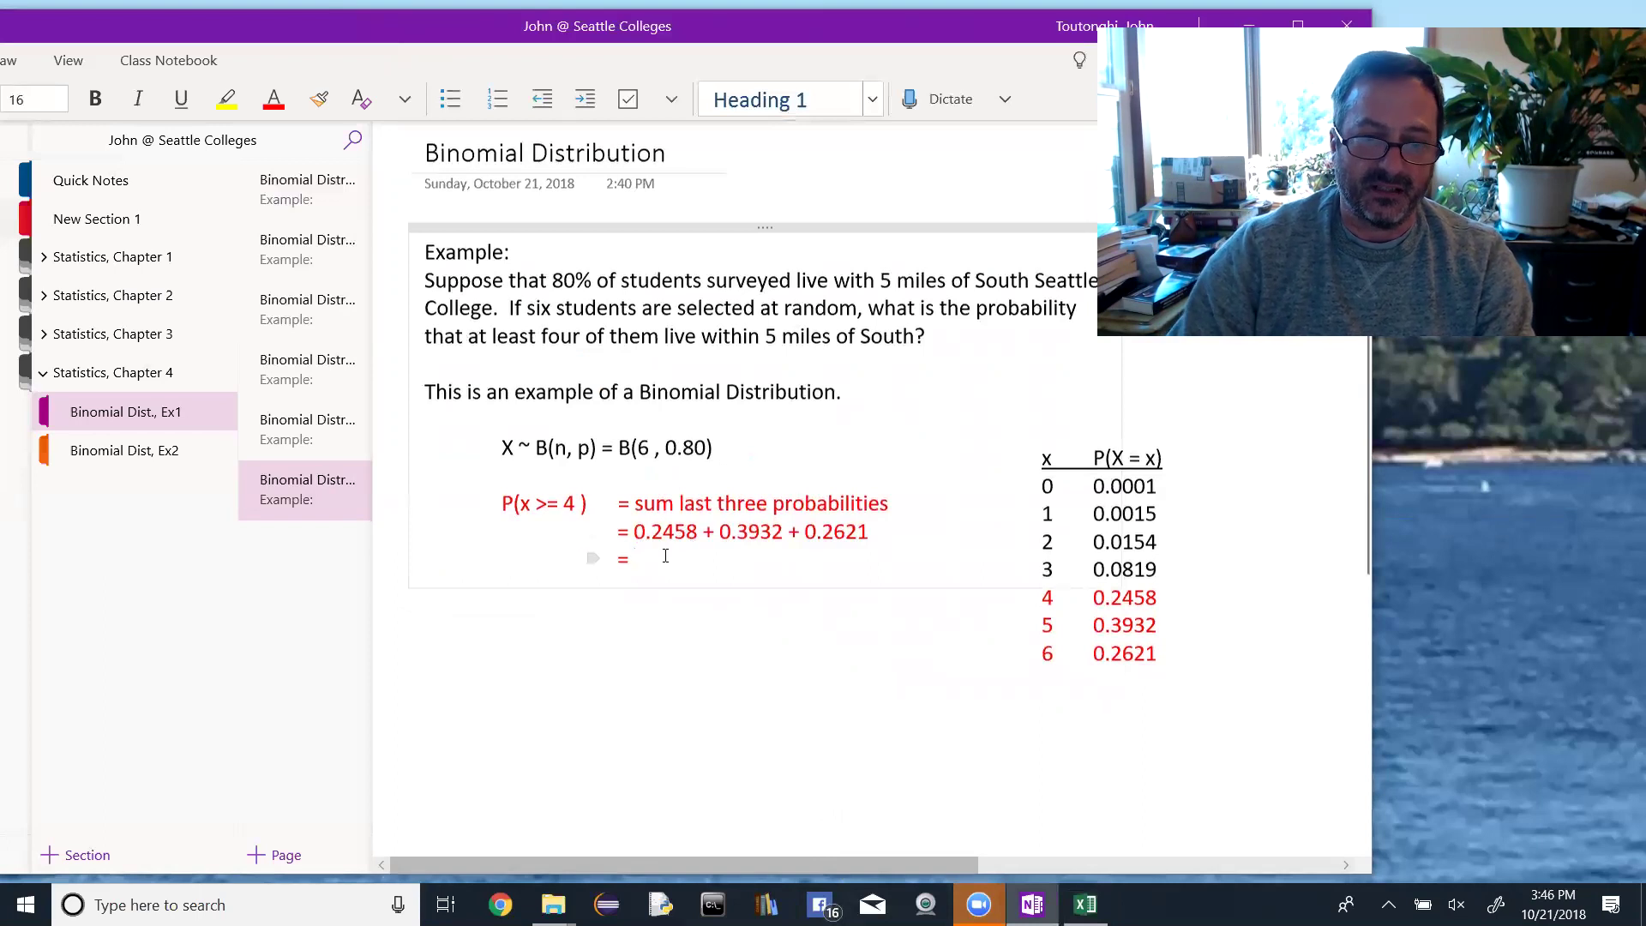
pyautogui.write('0.')
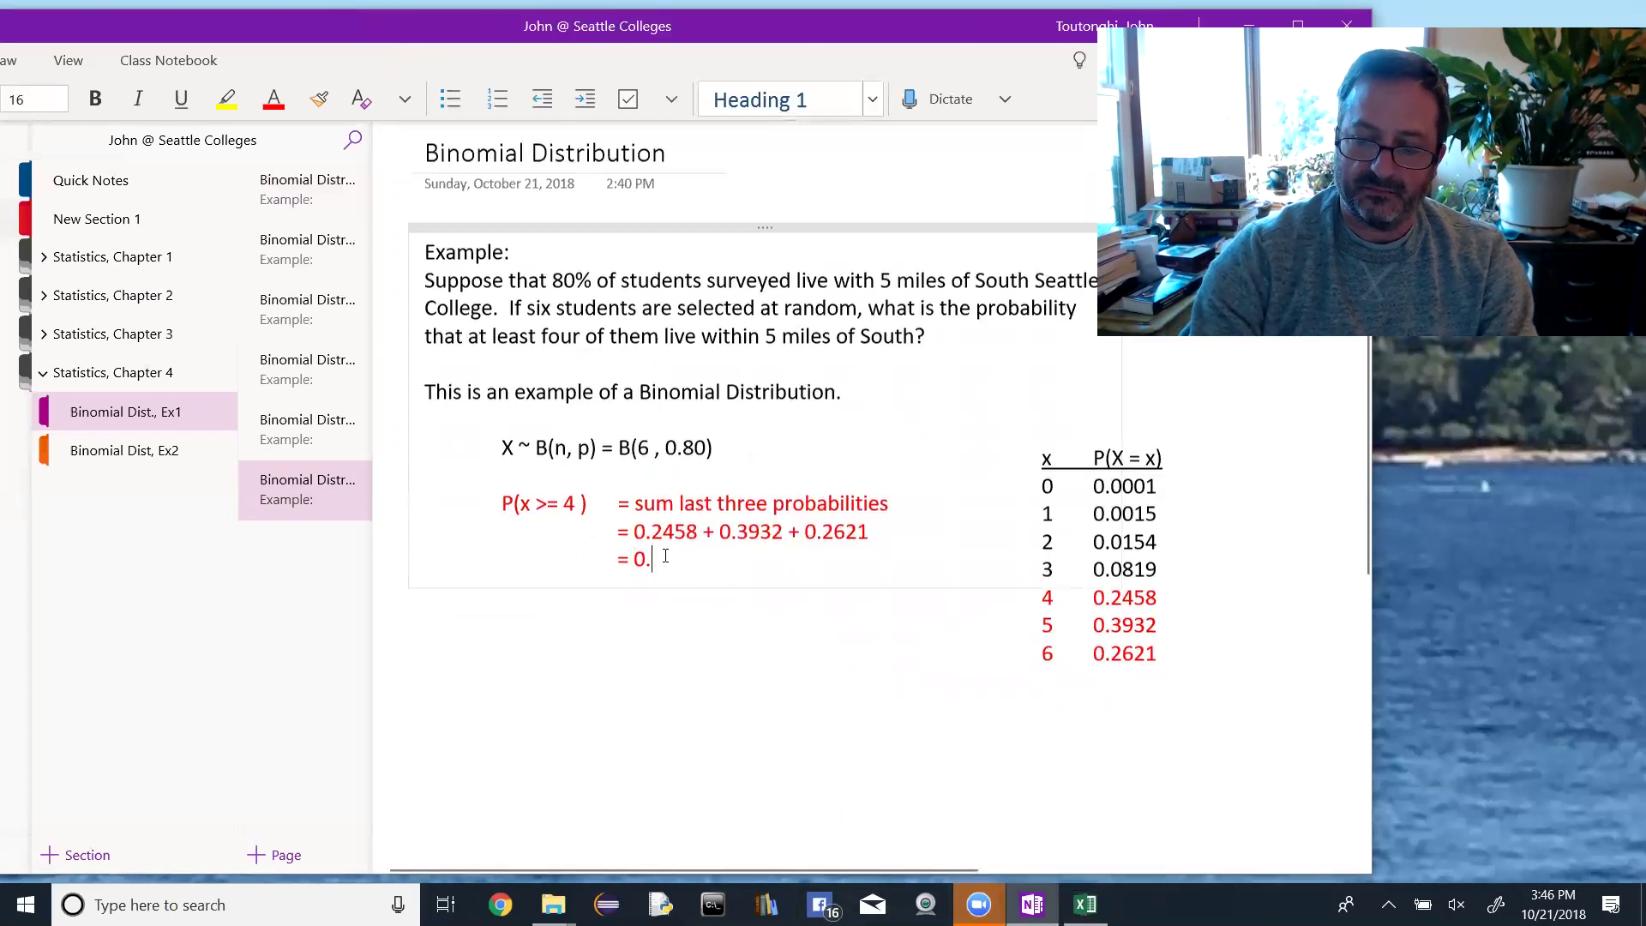
pyautogui.write('9011')
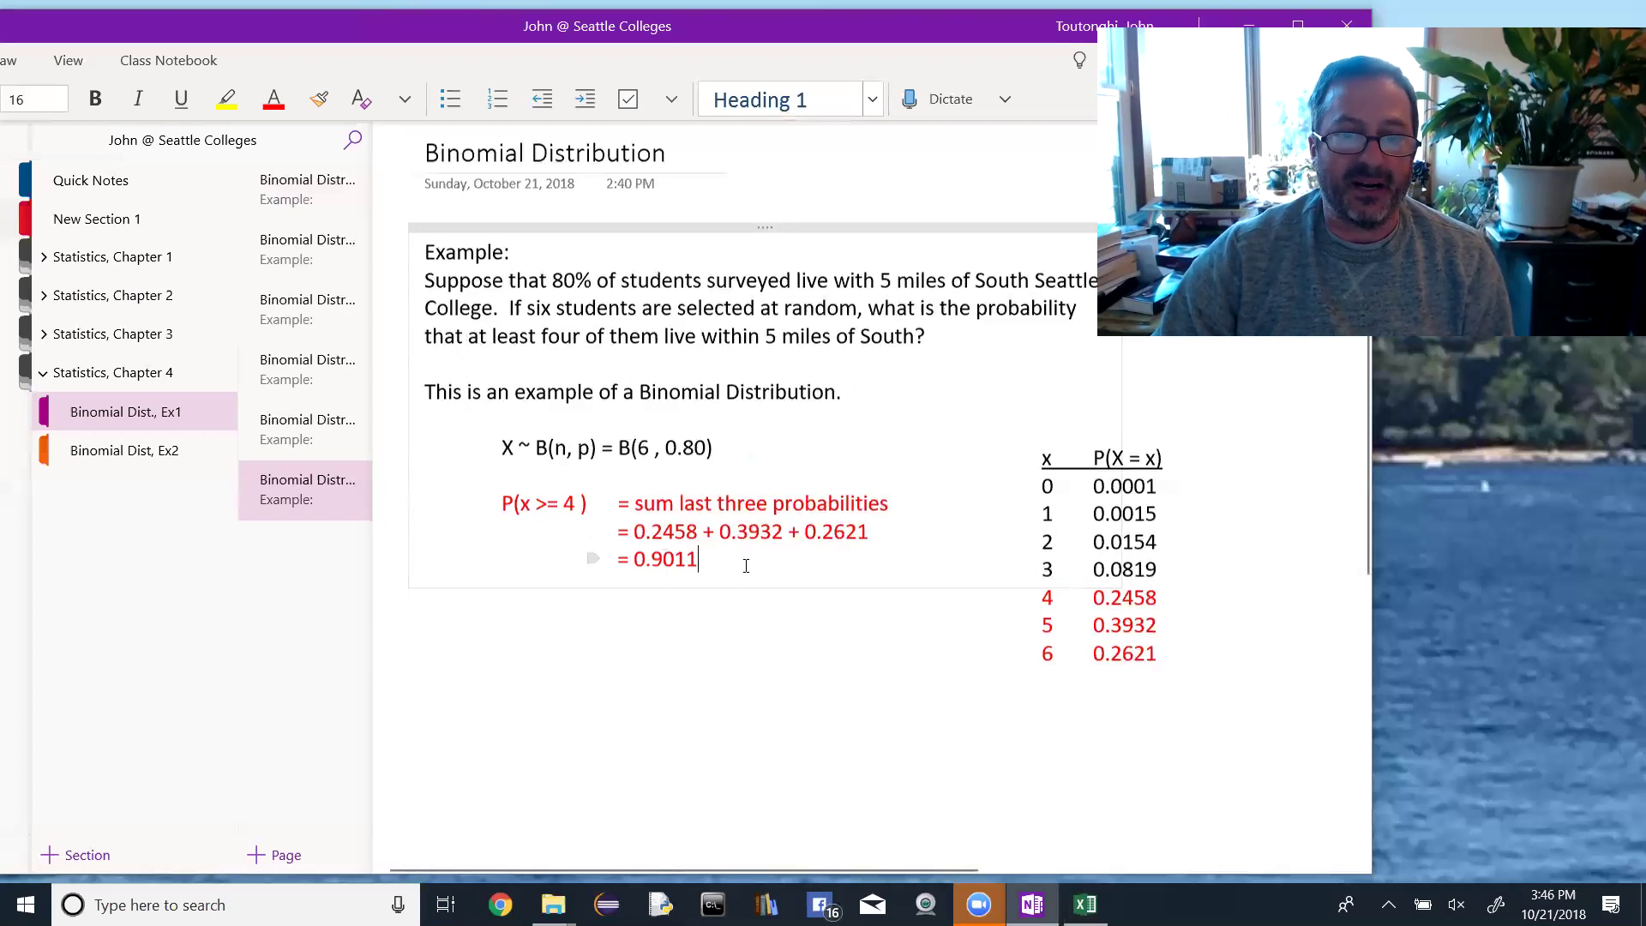
pyautogui.click(1016, 681)
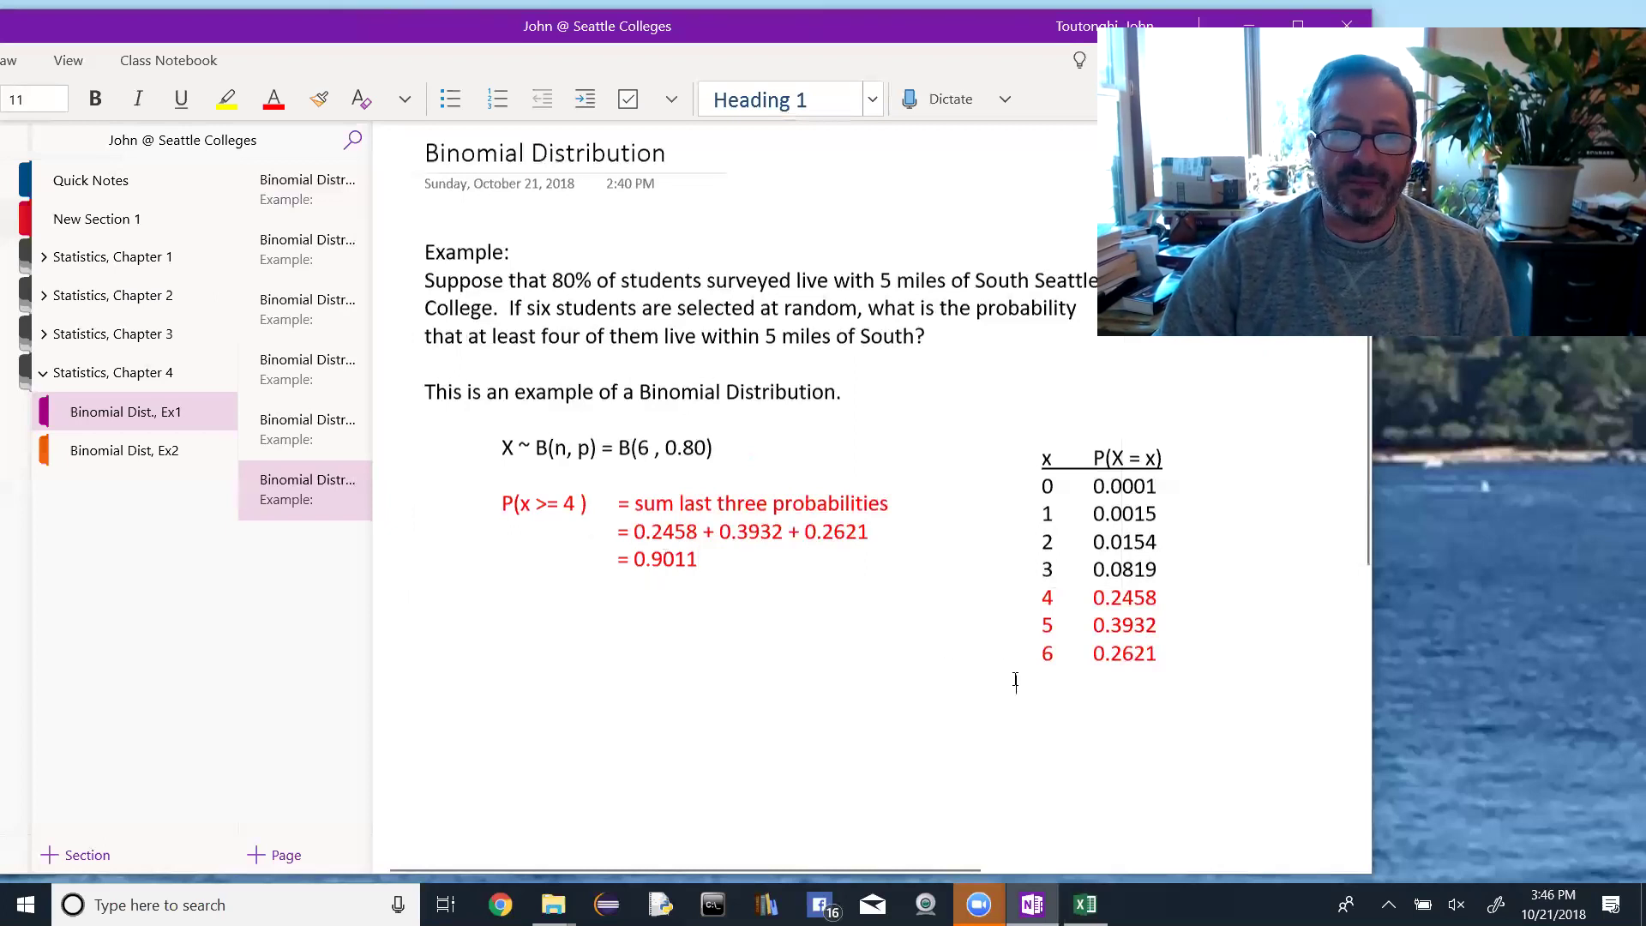